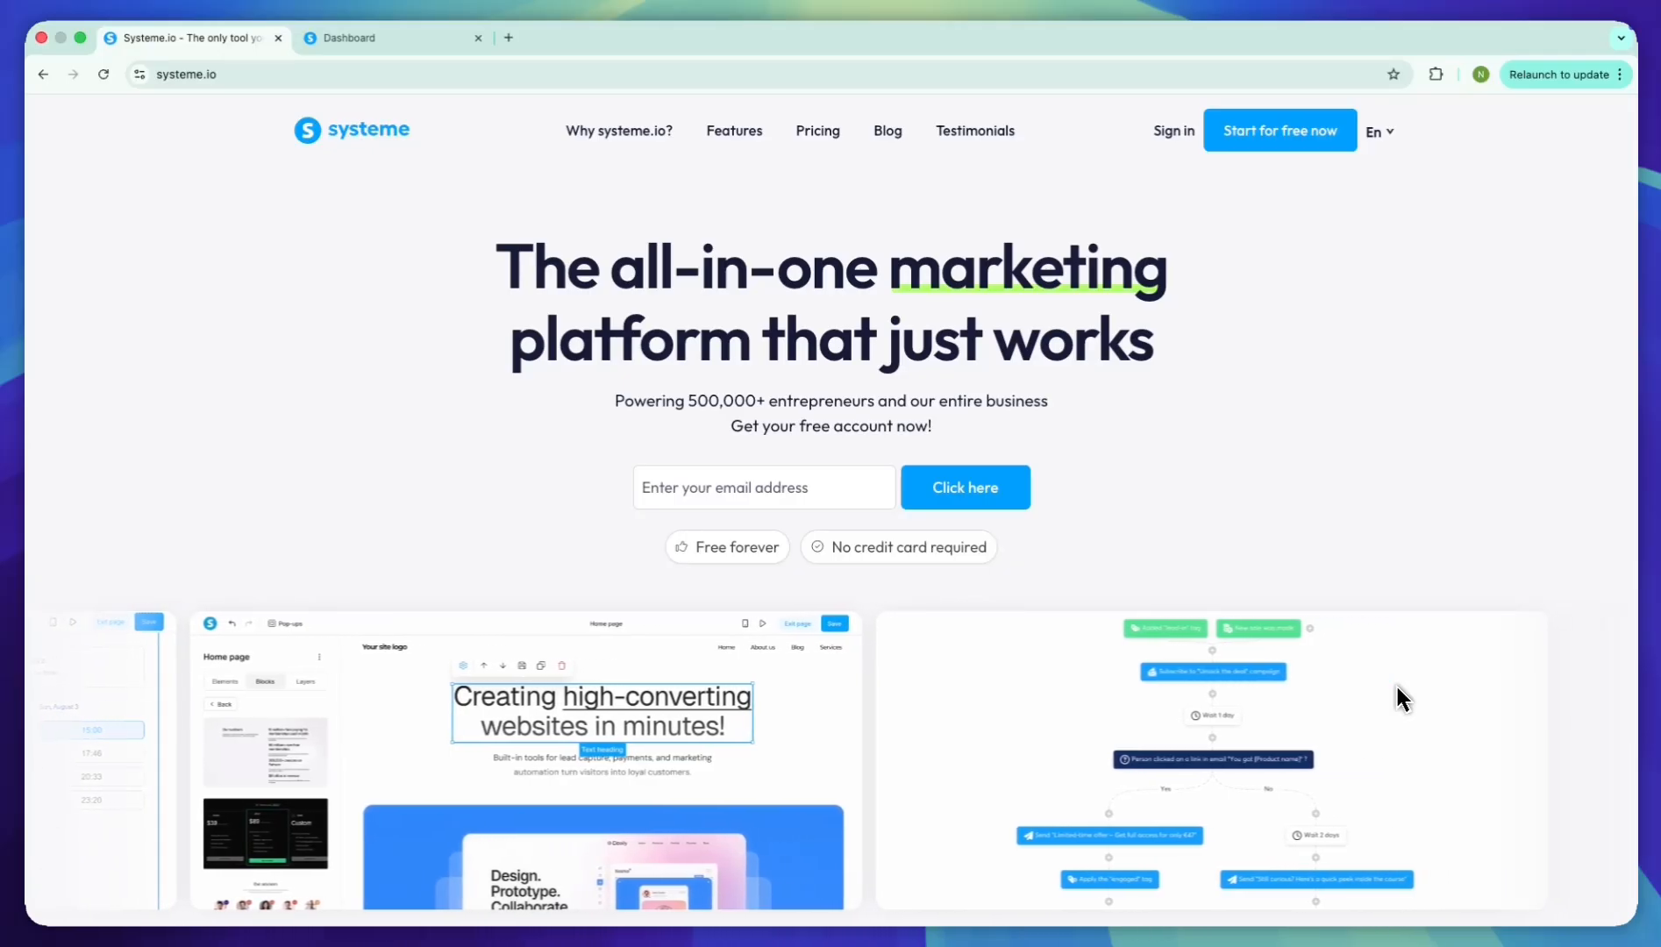
Open the Systeme.io pricing plans and examine the Free plan's usage limits
click(795, 137)
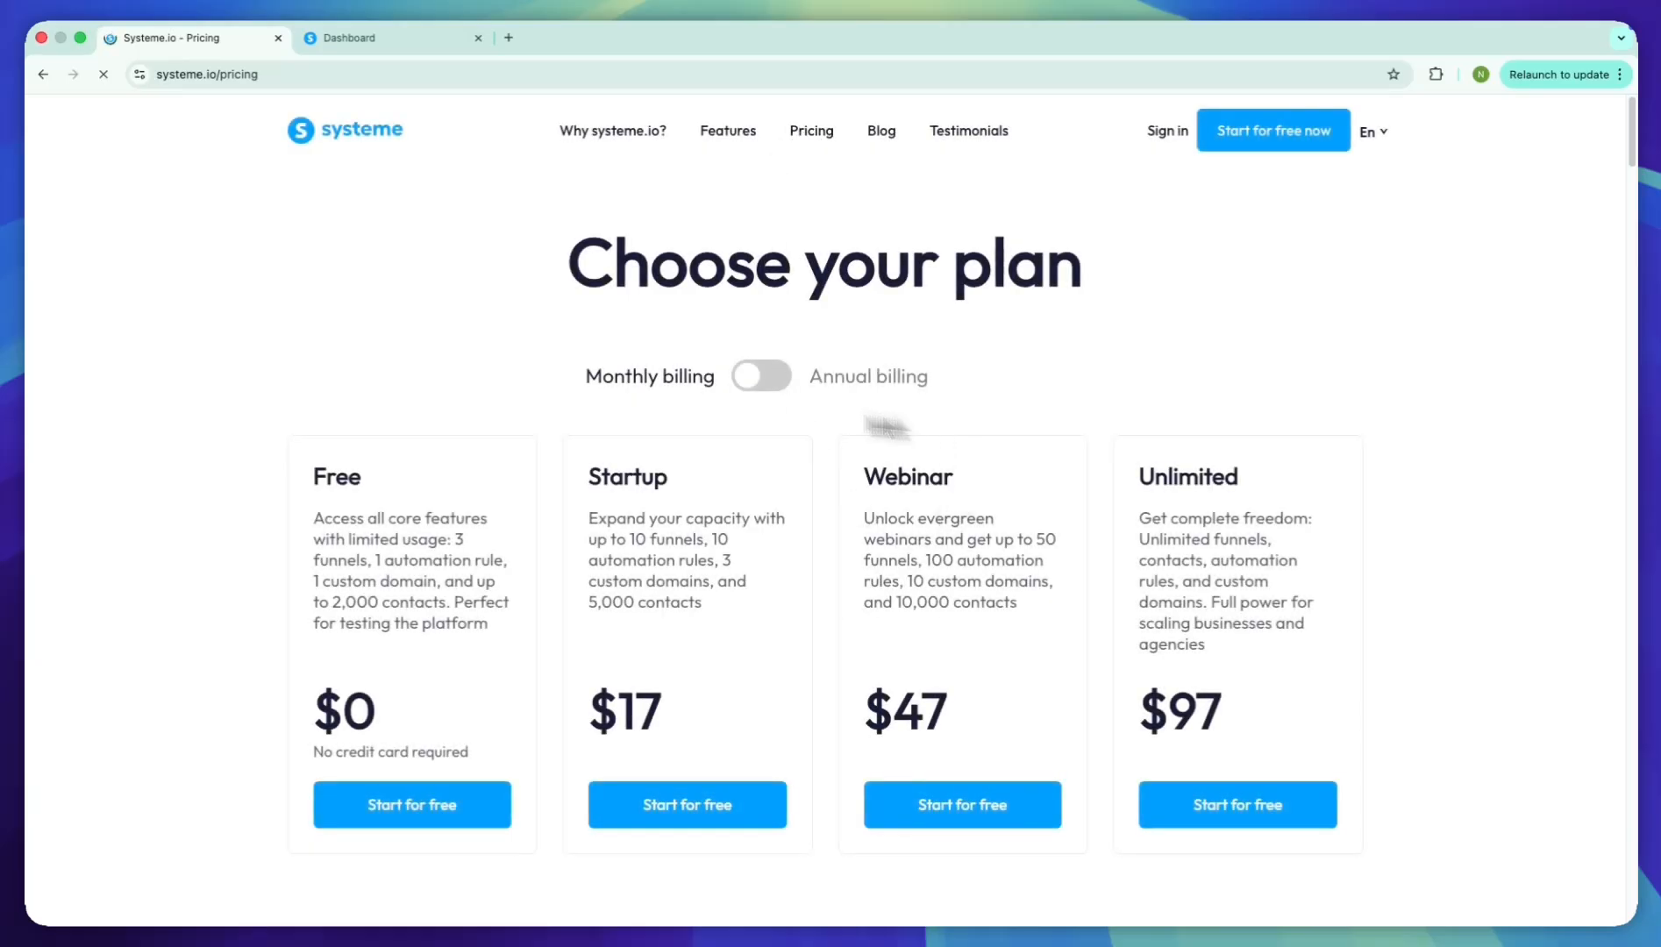
drag(314, 579, 473, 625)
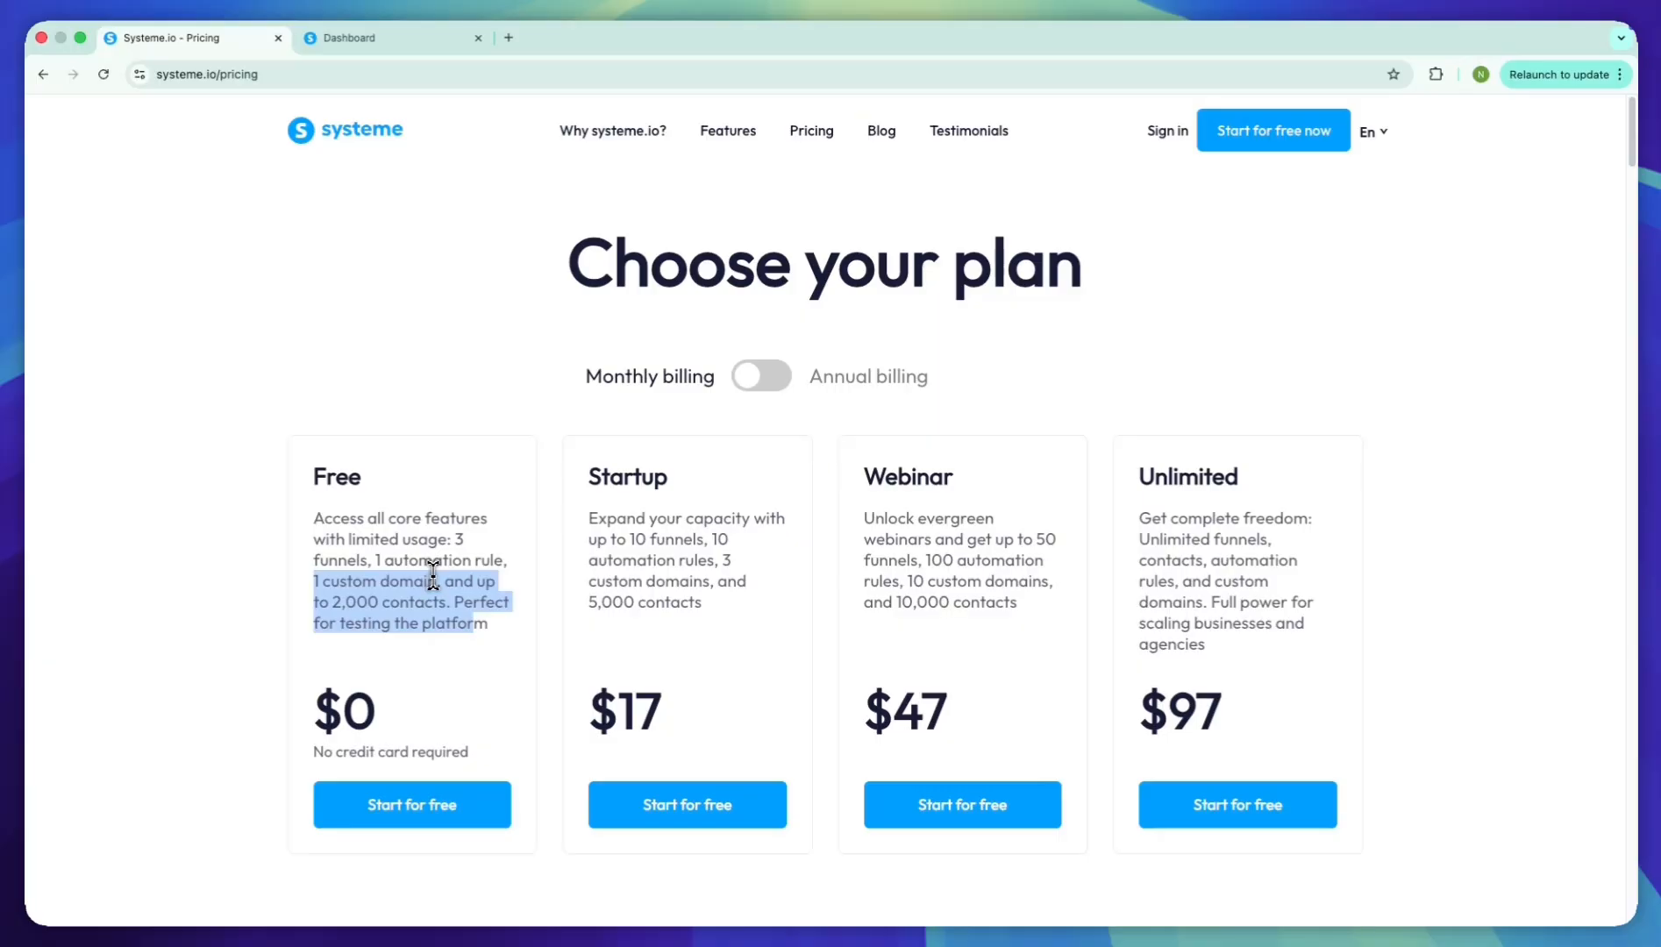
click(433, 574)
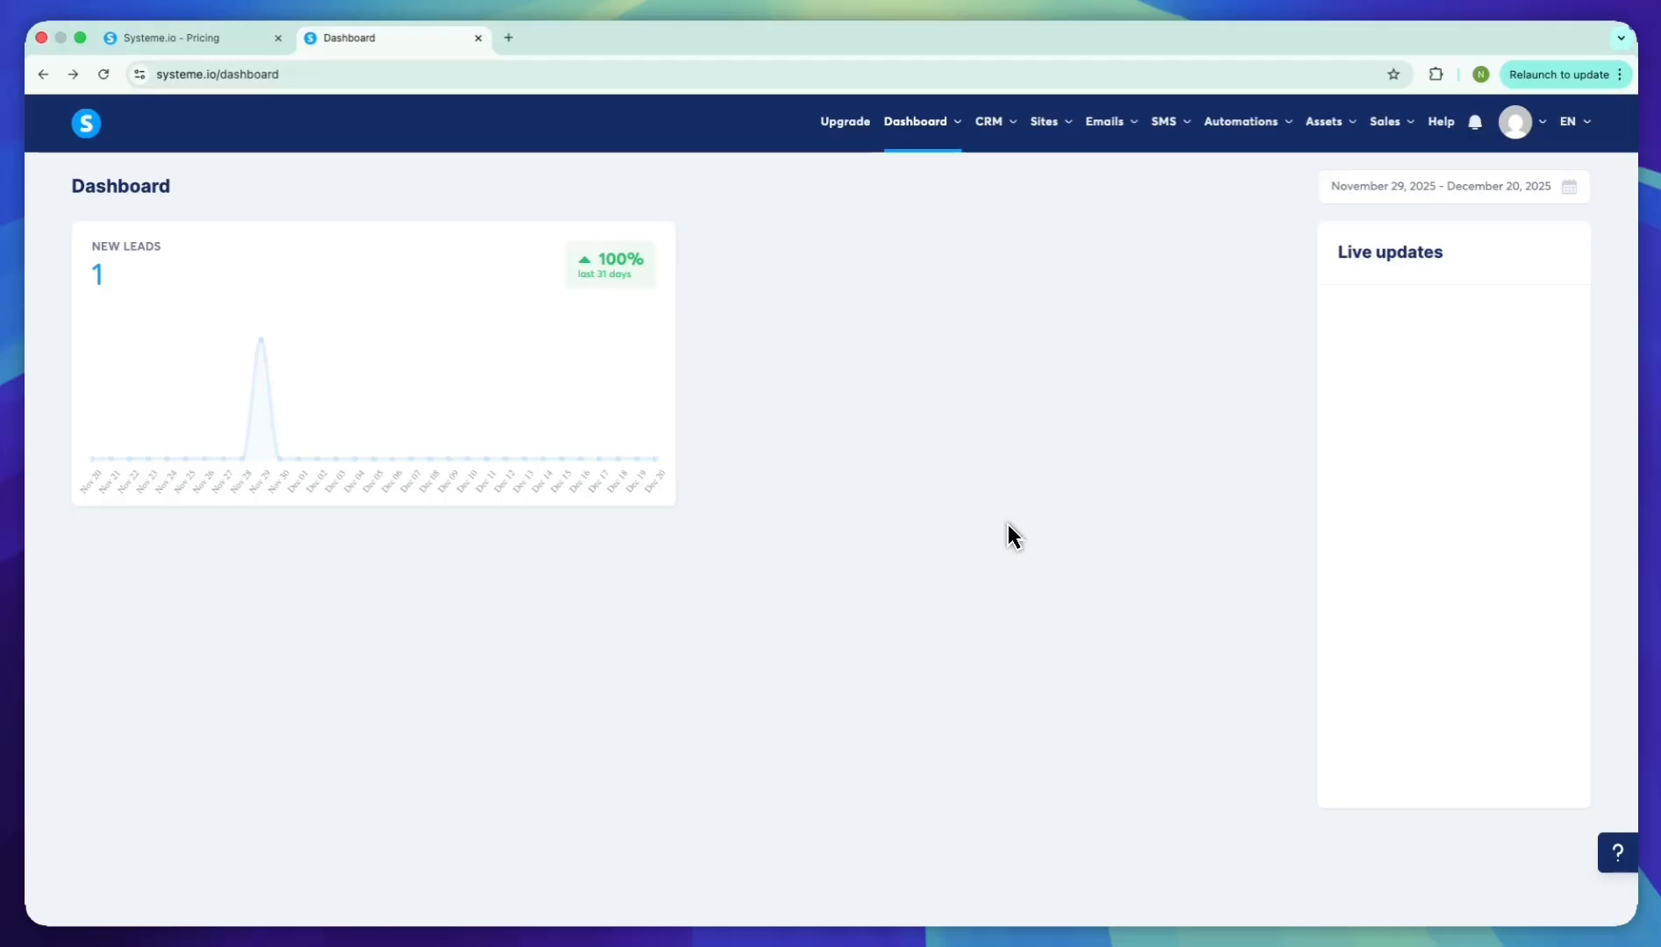
Start creating a new sales funnel and name it "Shopify Copywriting Prompt-Pack"
mouse_move(1050, 124)
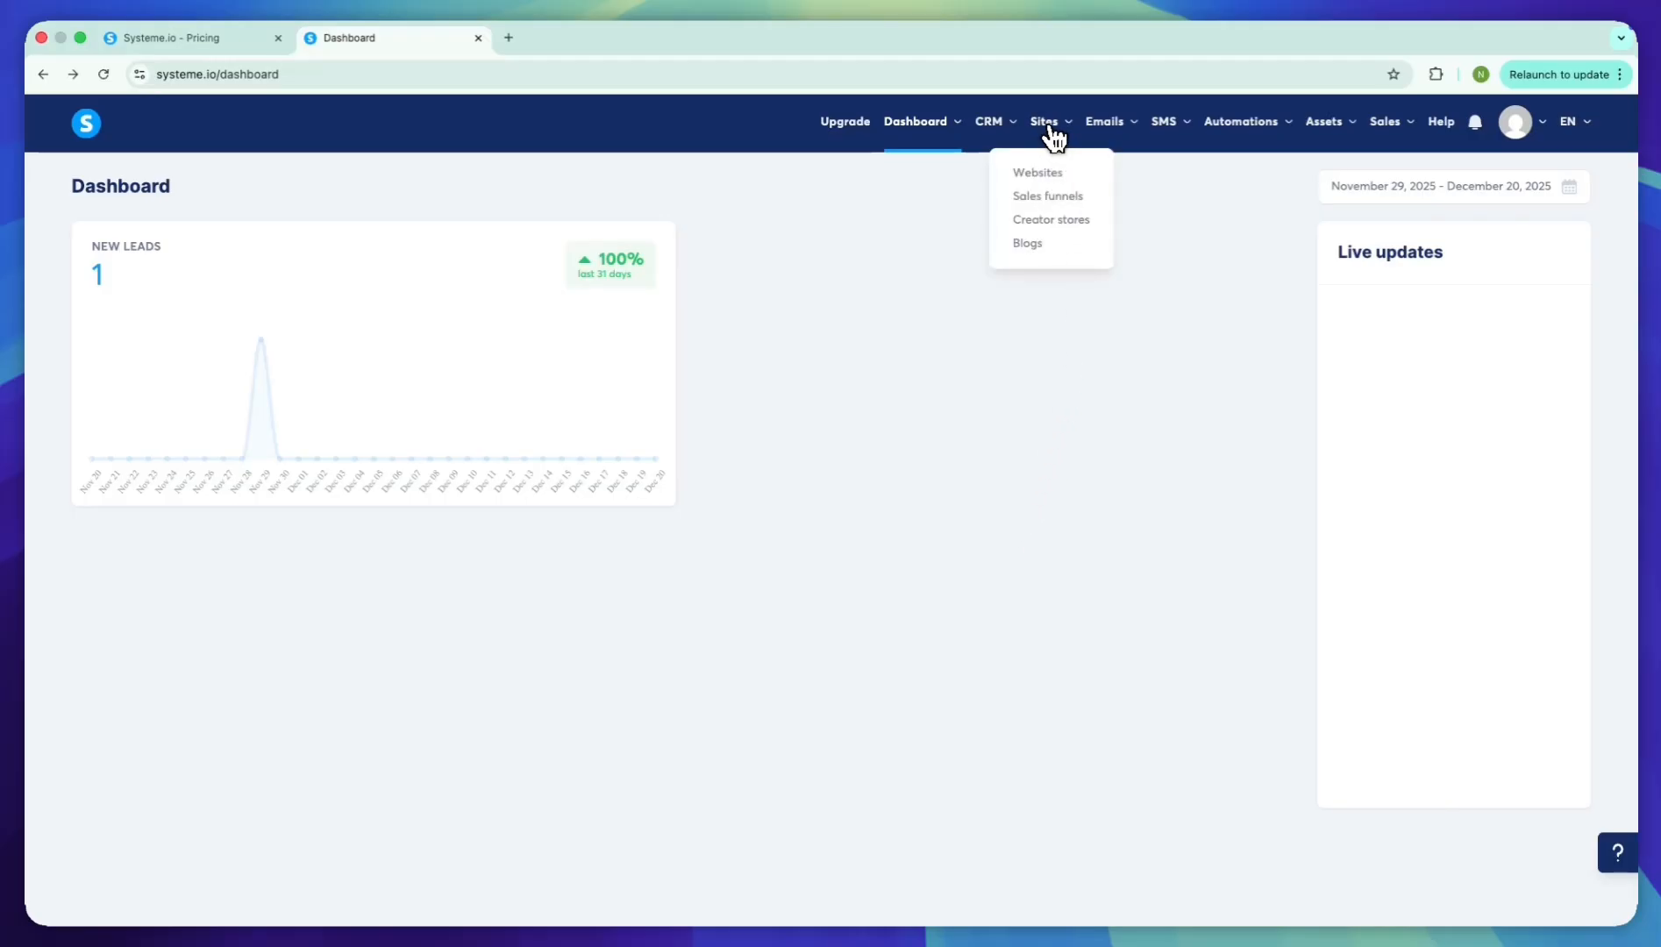
click(1048, 195)
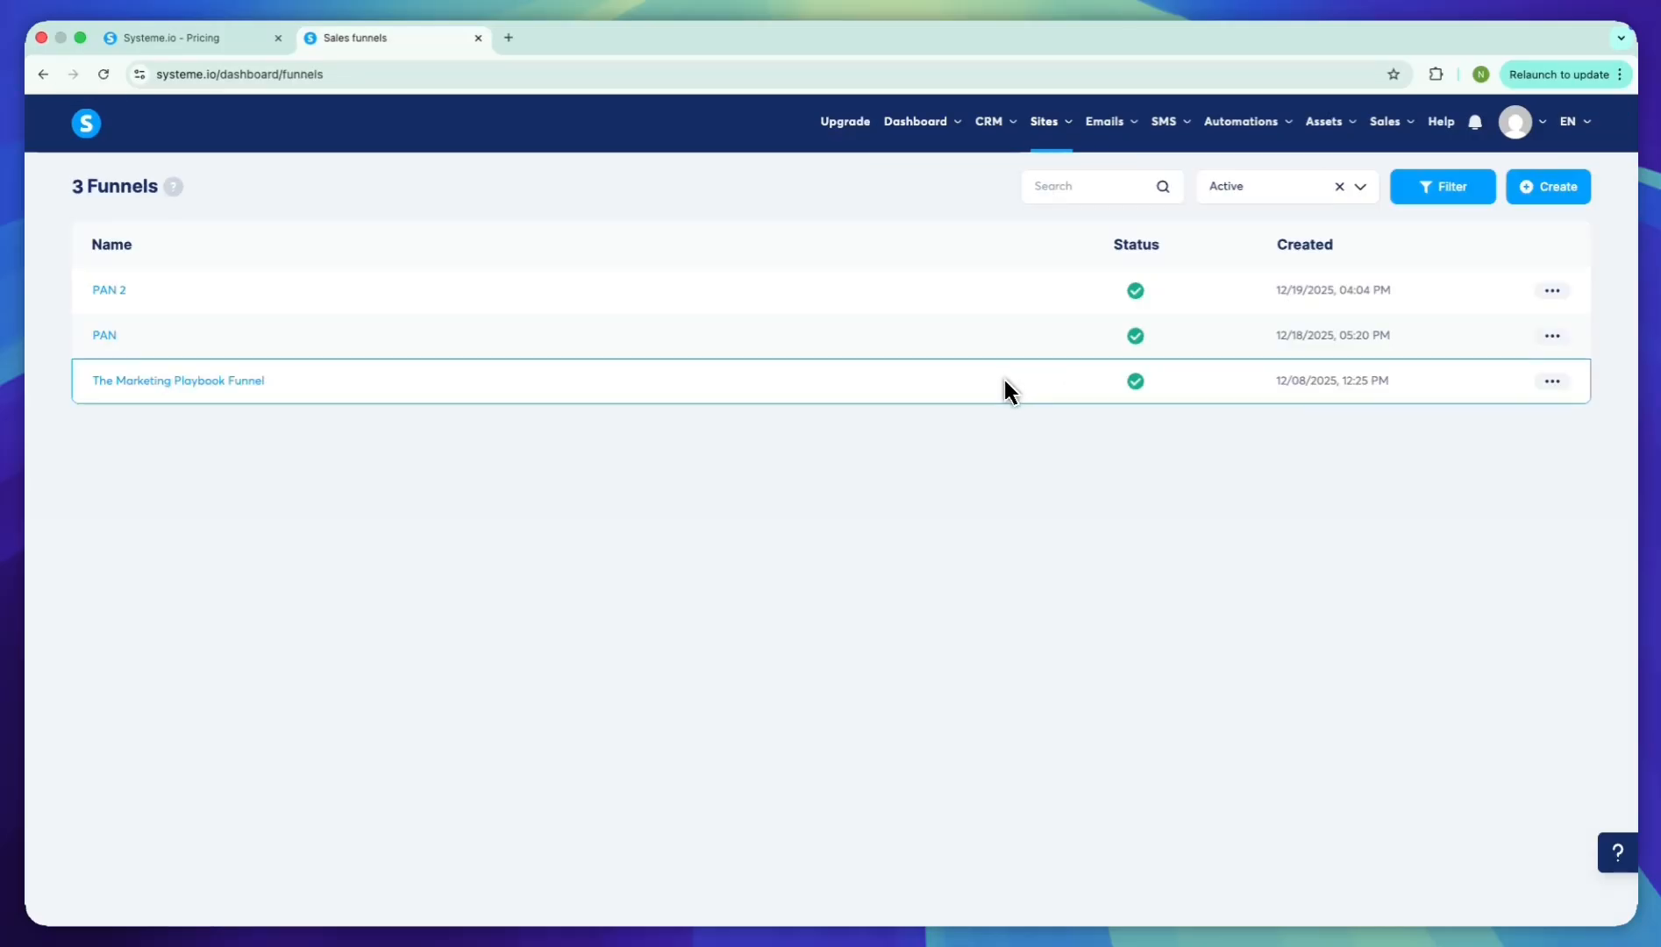
click(1543, 189)
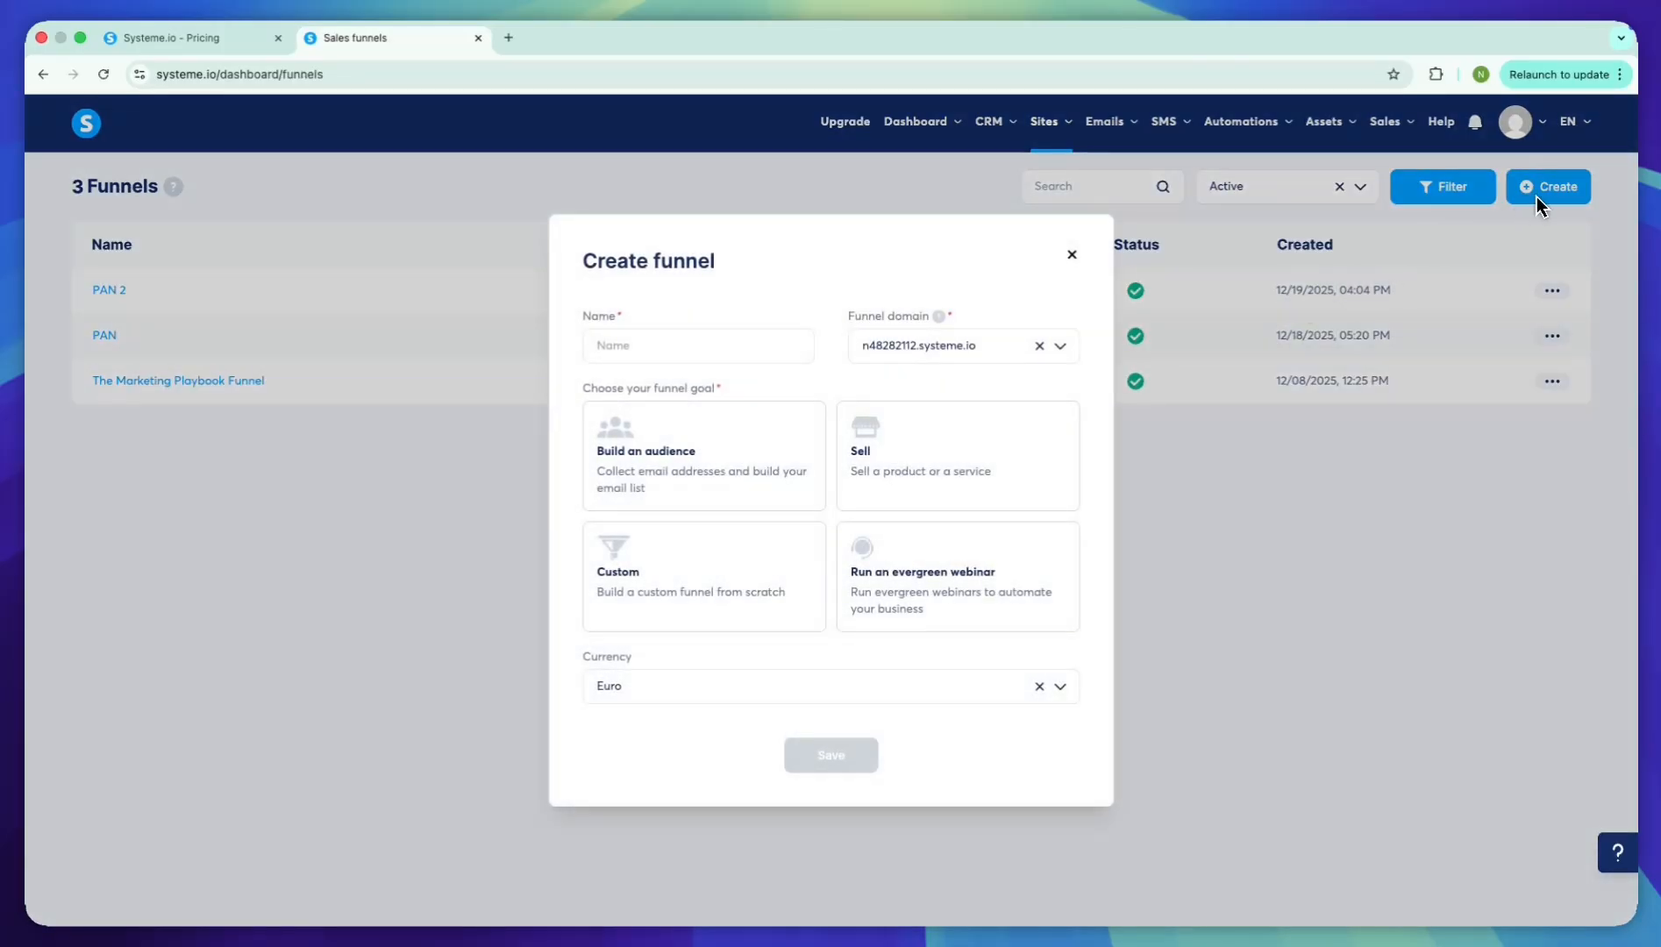
click(744, 349)
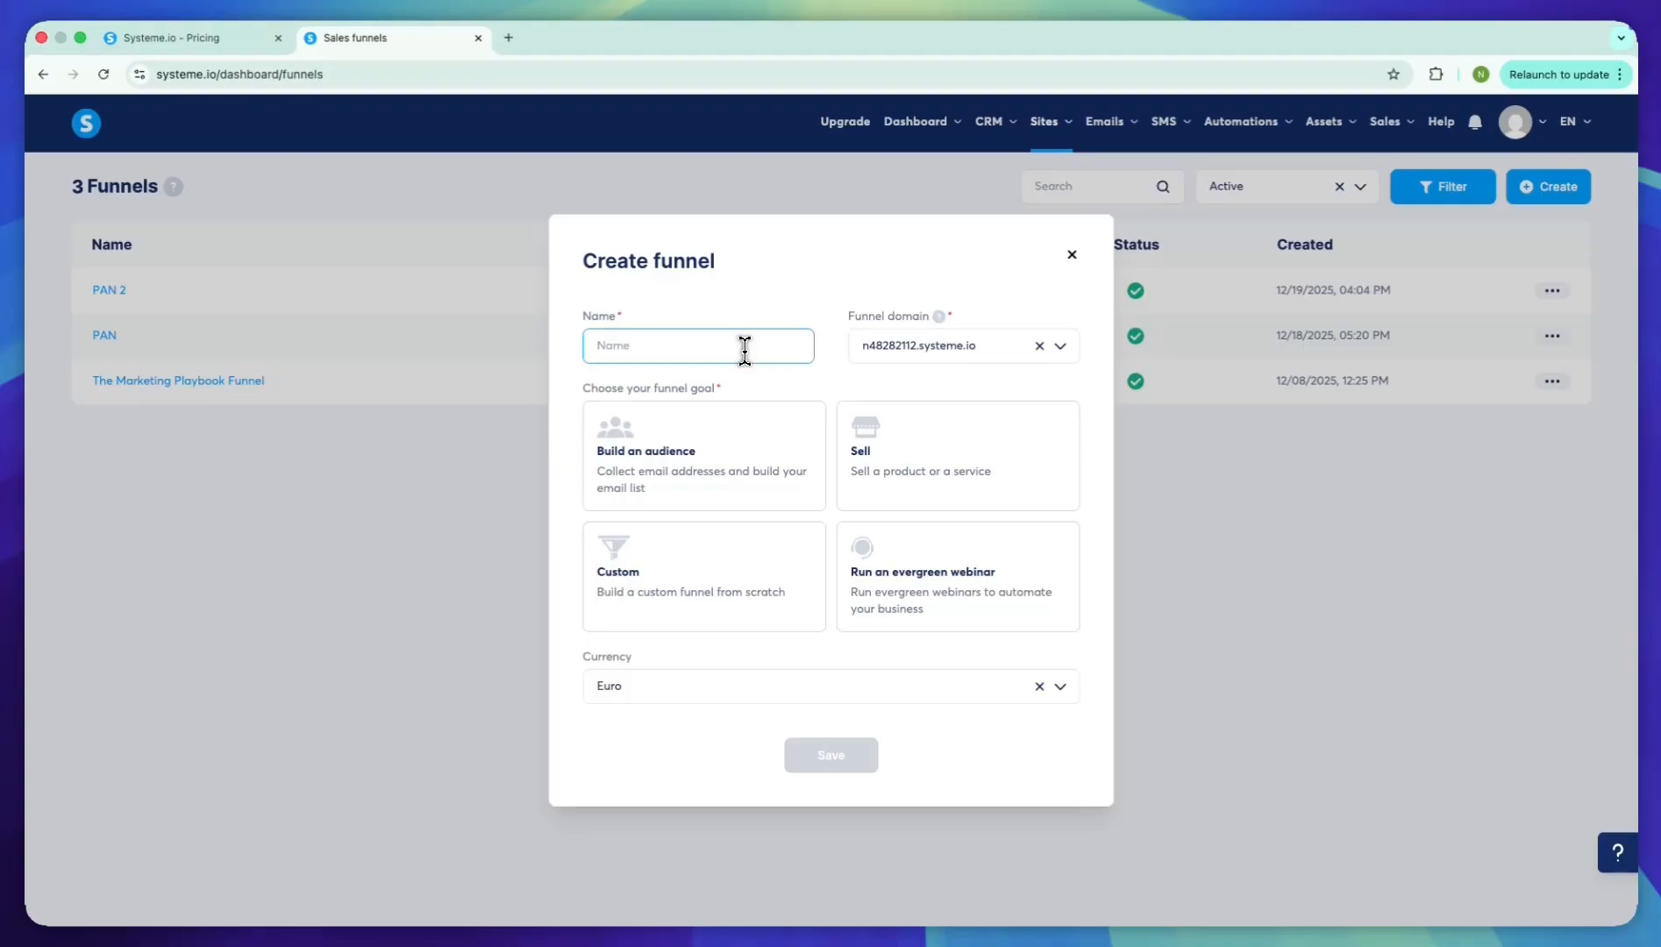
text(Shopify Copywriting Prompt-Pack)
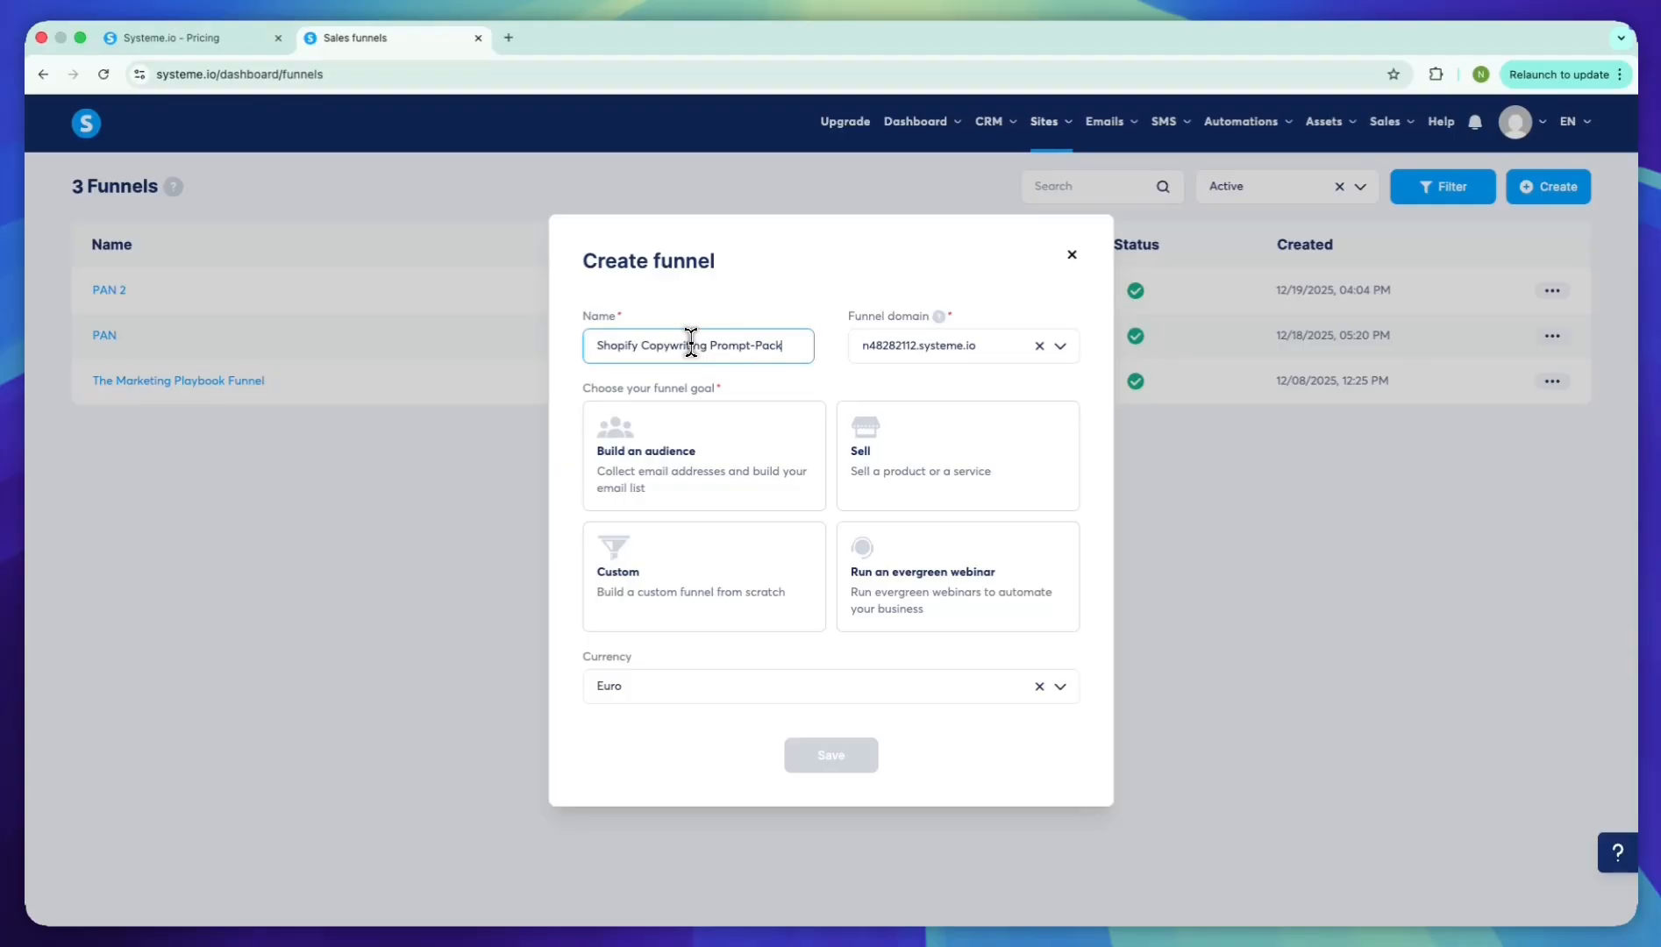
key(Tab)
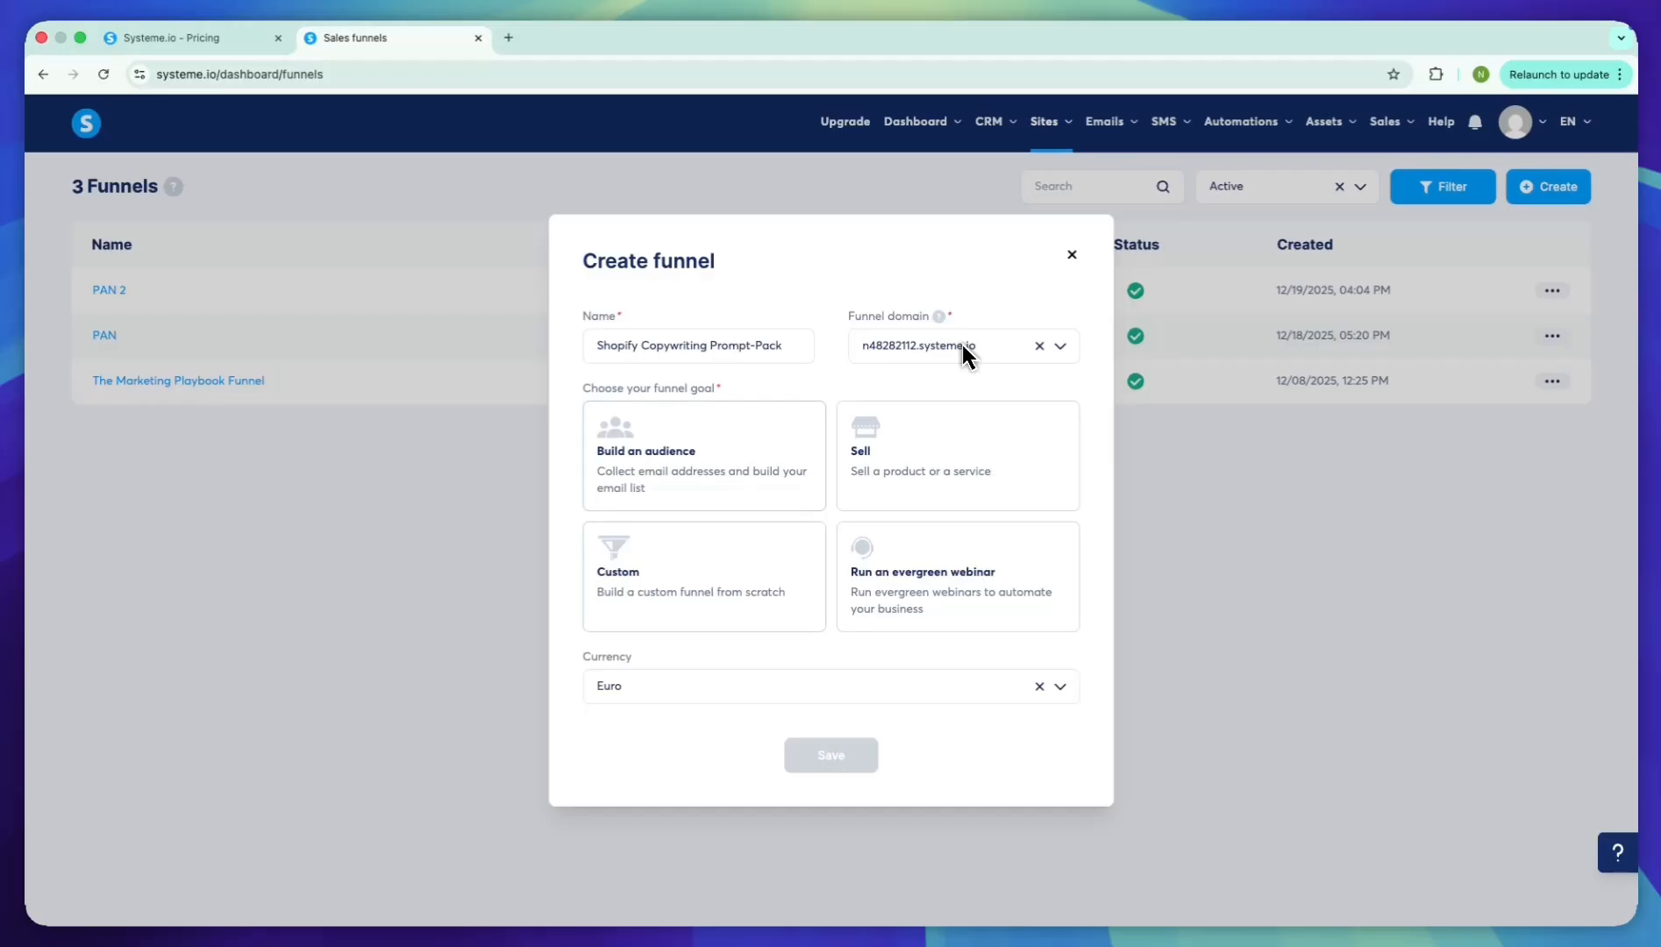
Set the funnel goal to Sell and the currency to Philippine Peso, and save the funnel
click(868, 438)
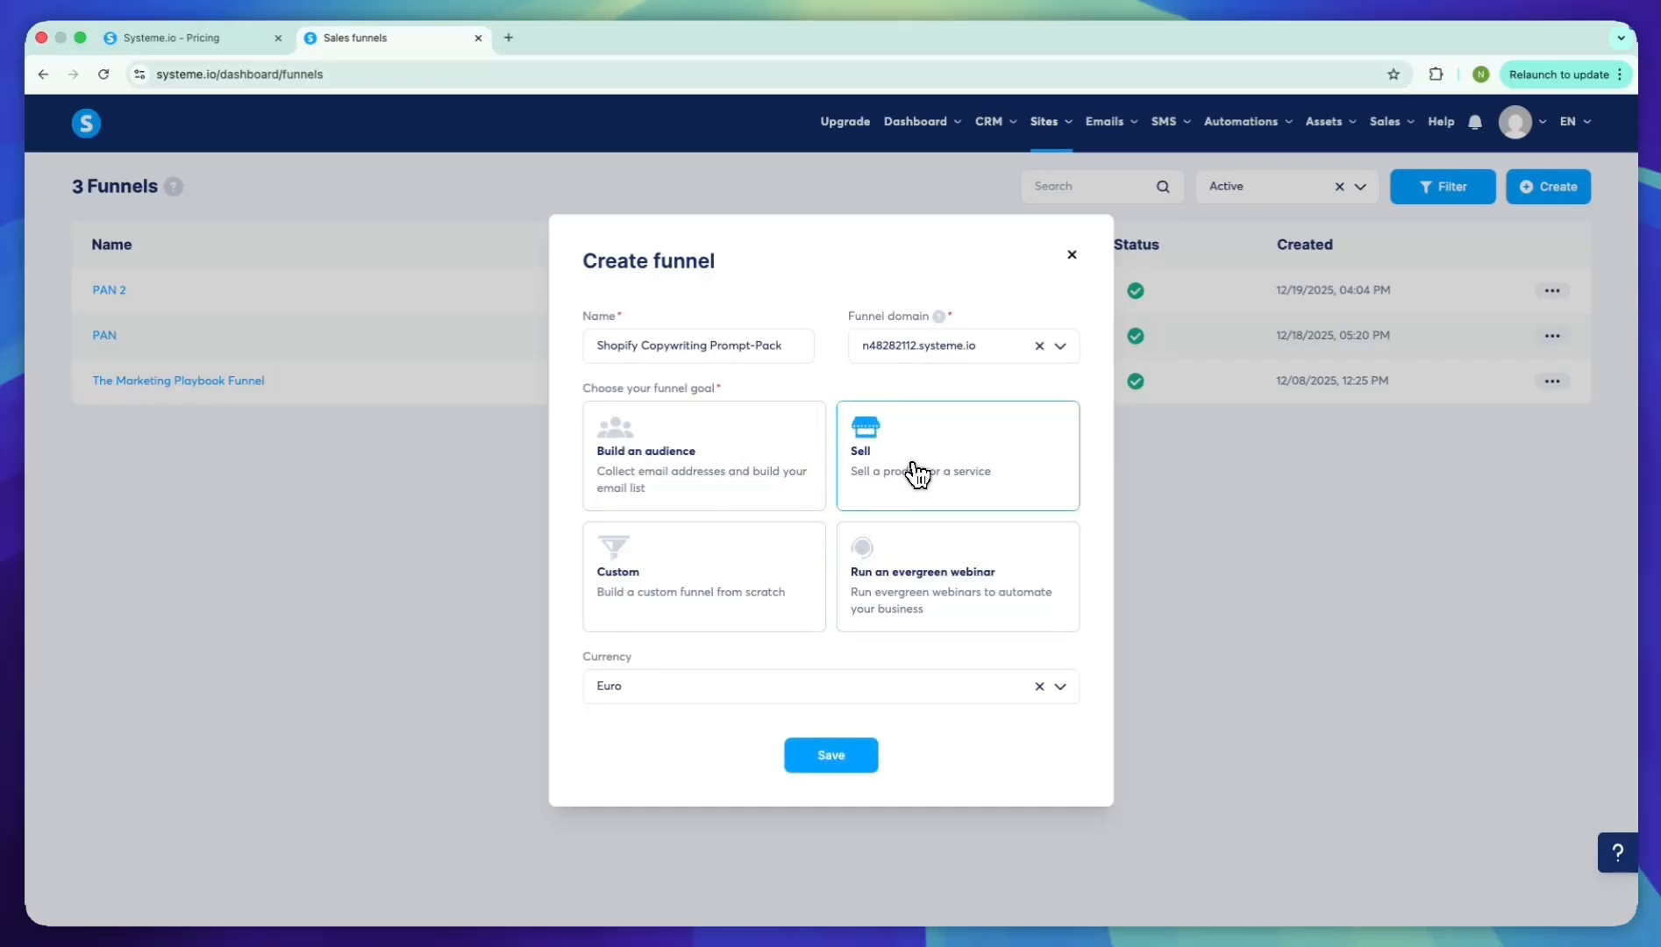
click(845, 680)
text(phi)
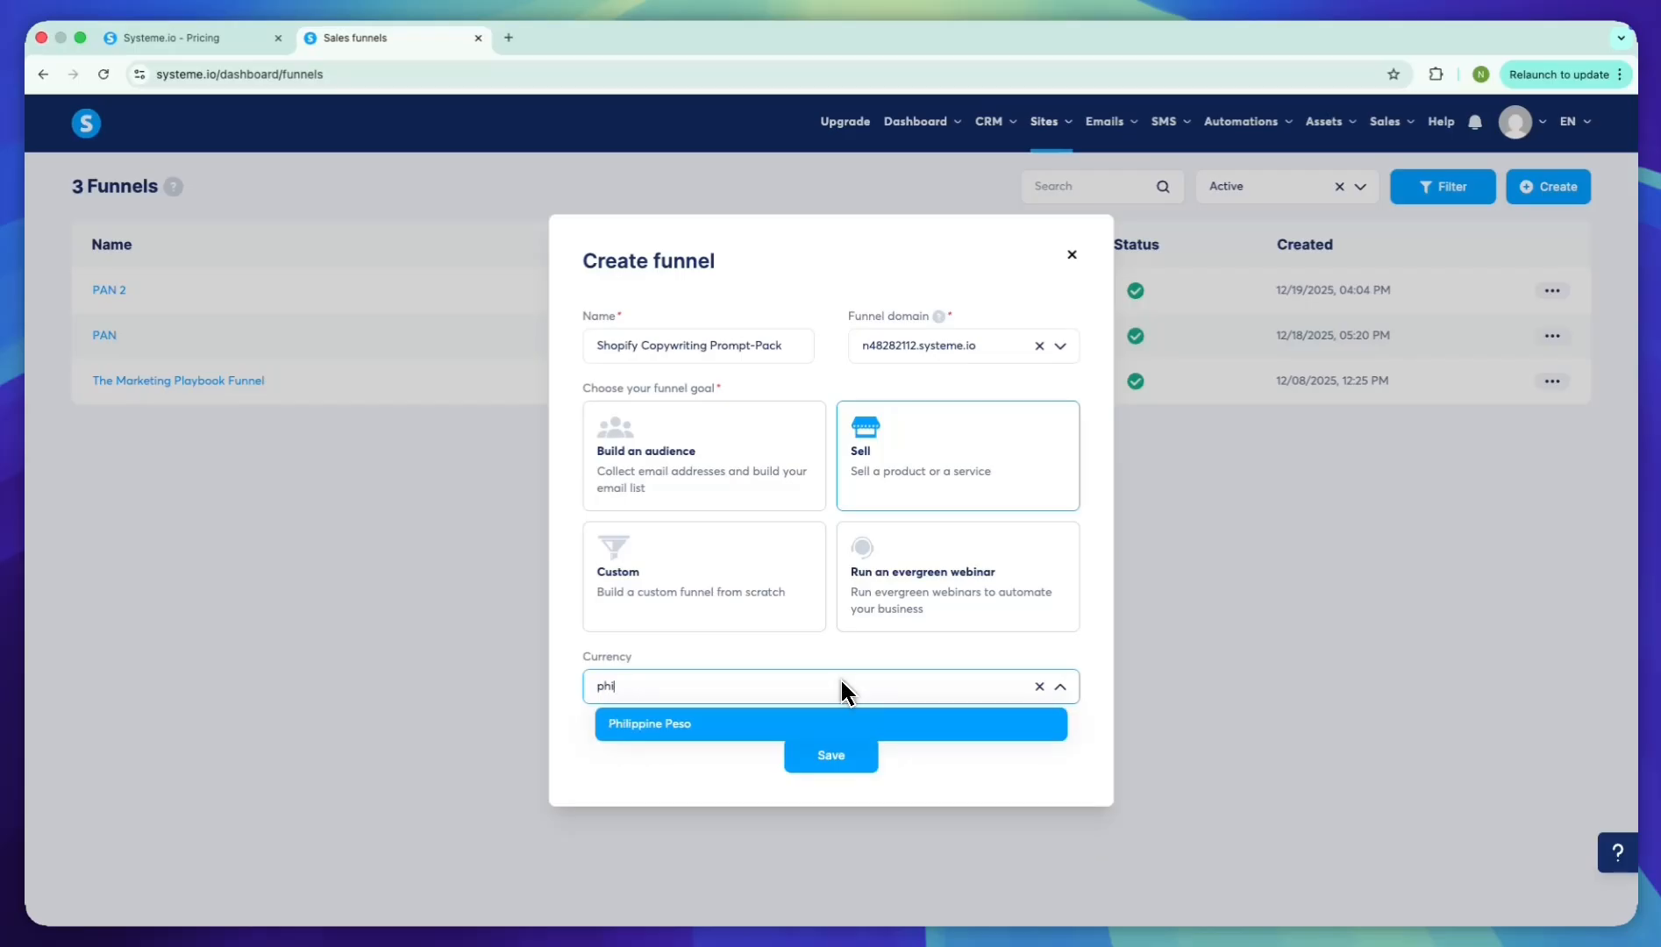
text(li)
key(Return)
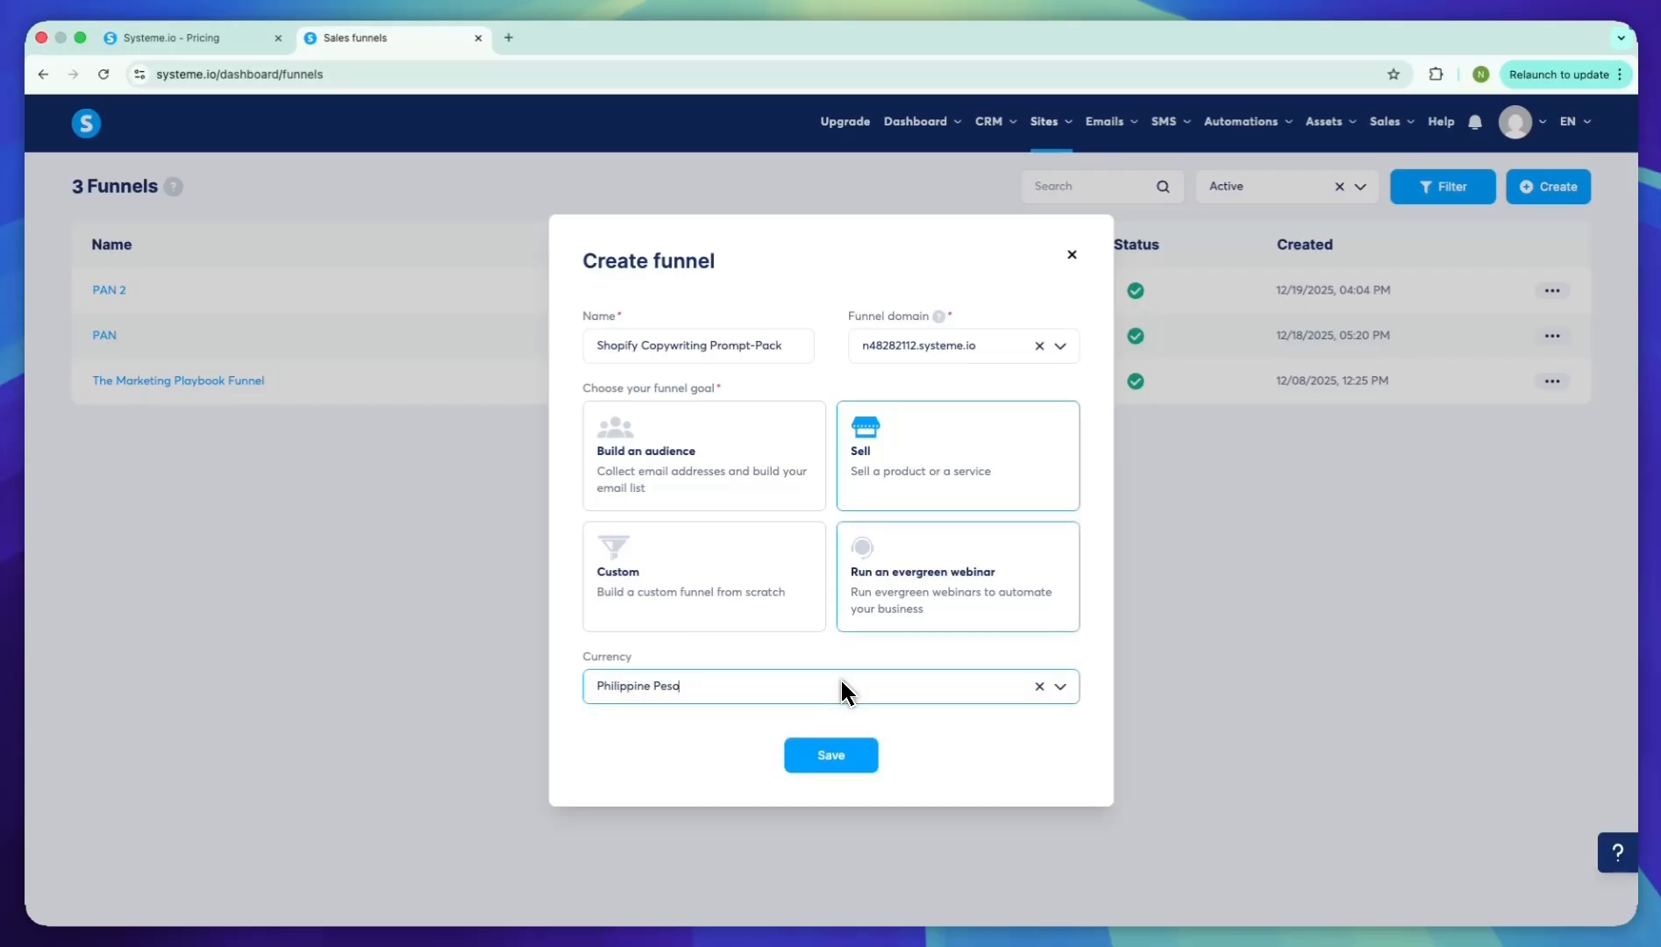
key(Return)
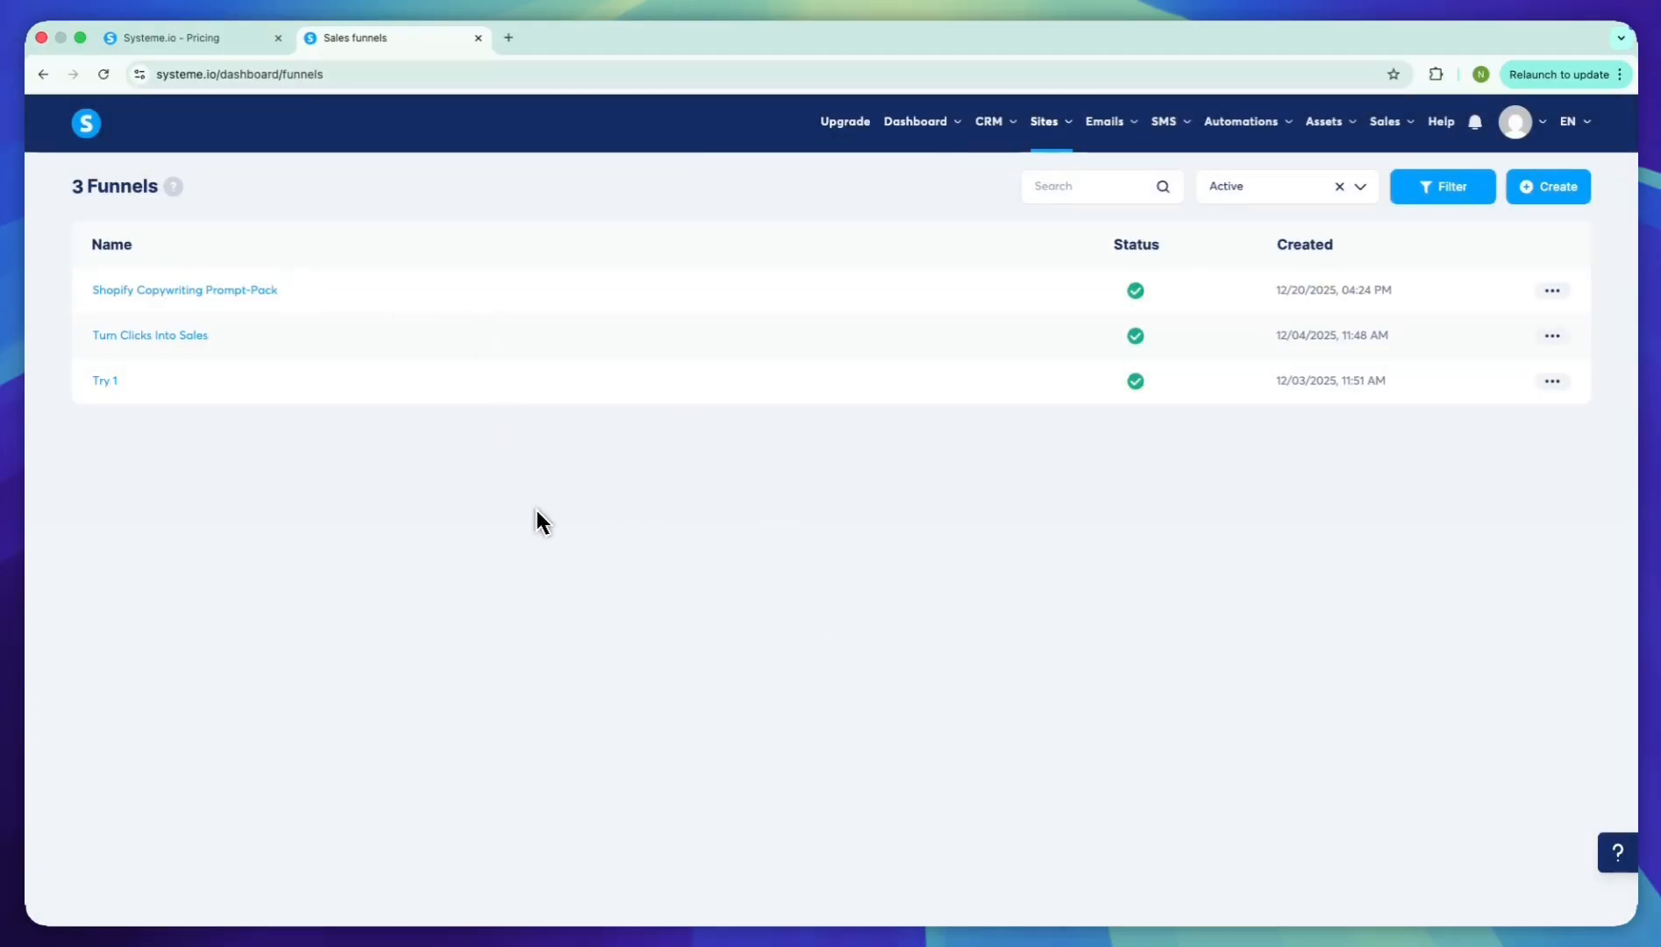
Check the accepted payment methods in the Shopify Copywriting Prompt-Pack funnel's settings and the account's payment gateways
click(1551, 290)
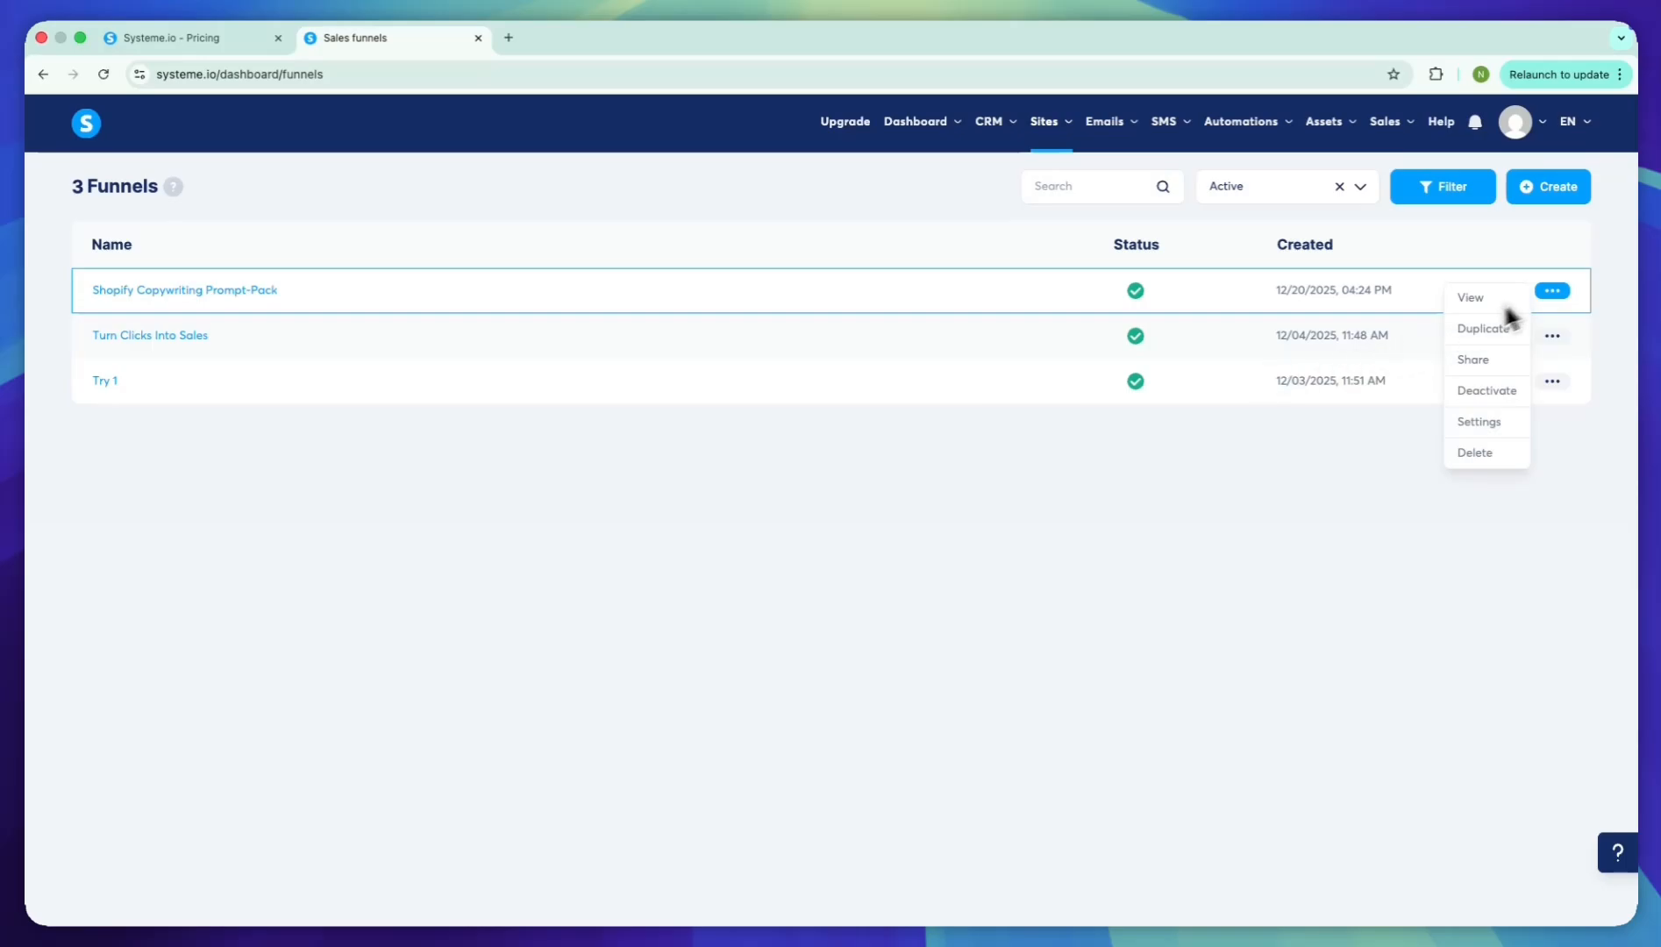
click(1480, 422)
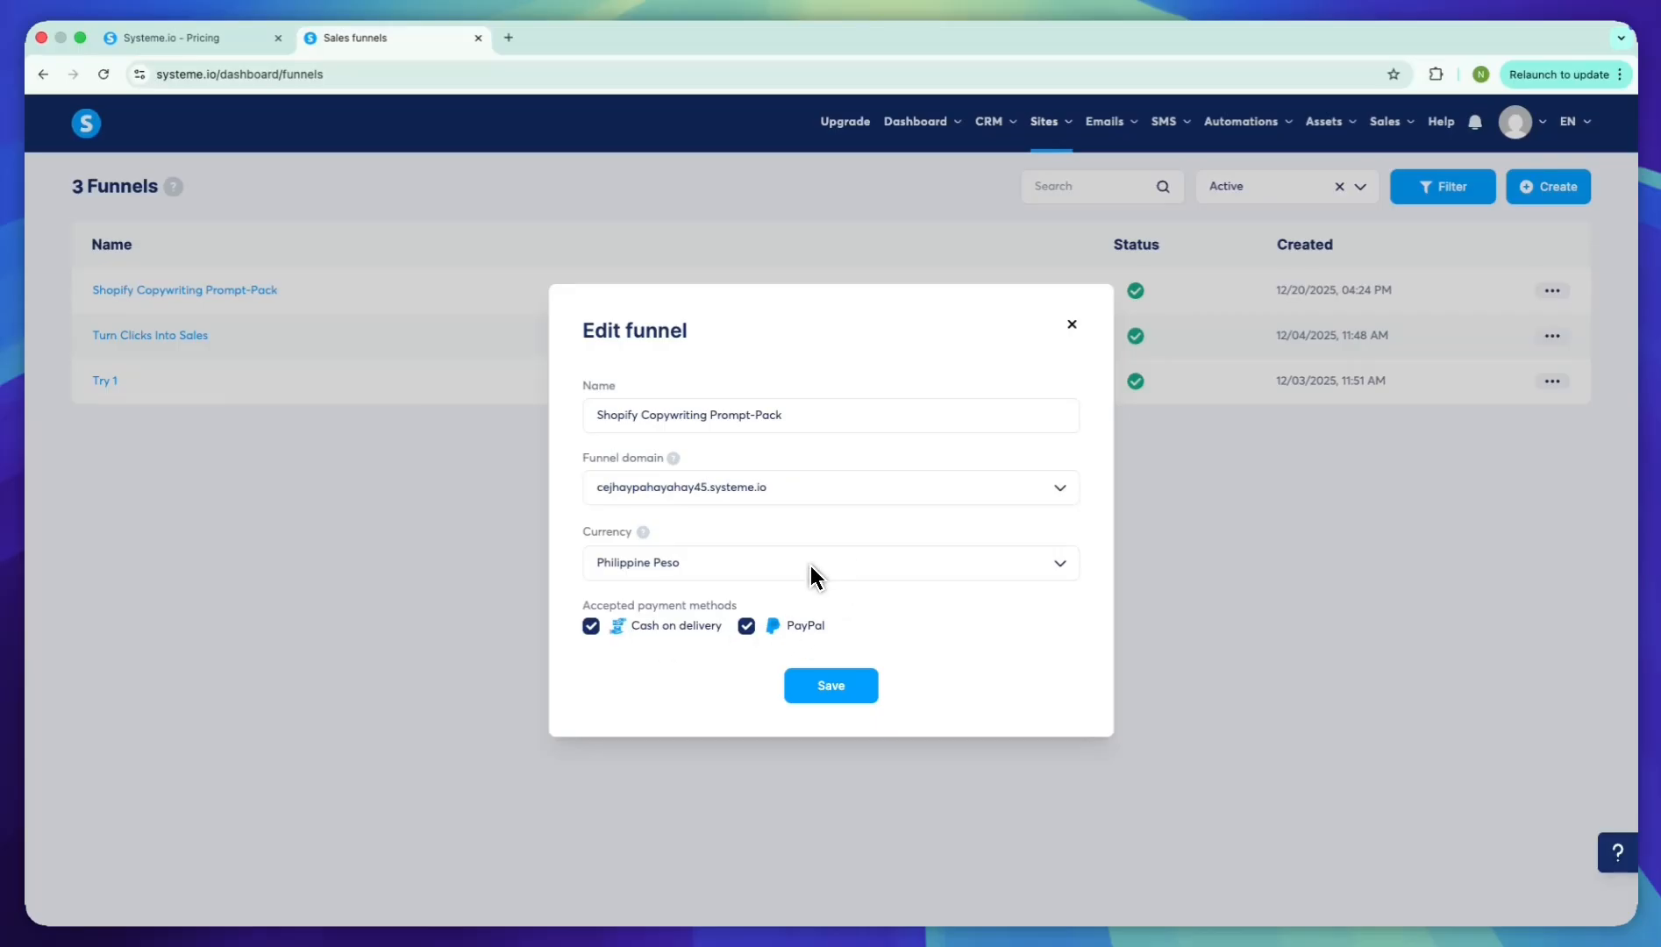
click(1071, 323)
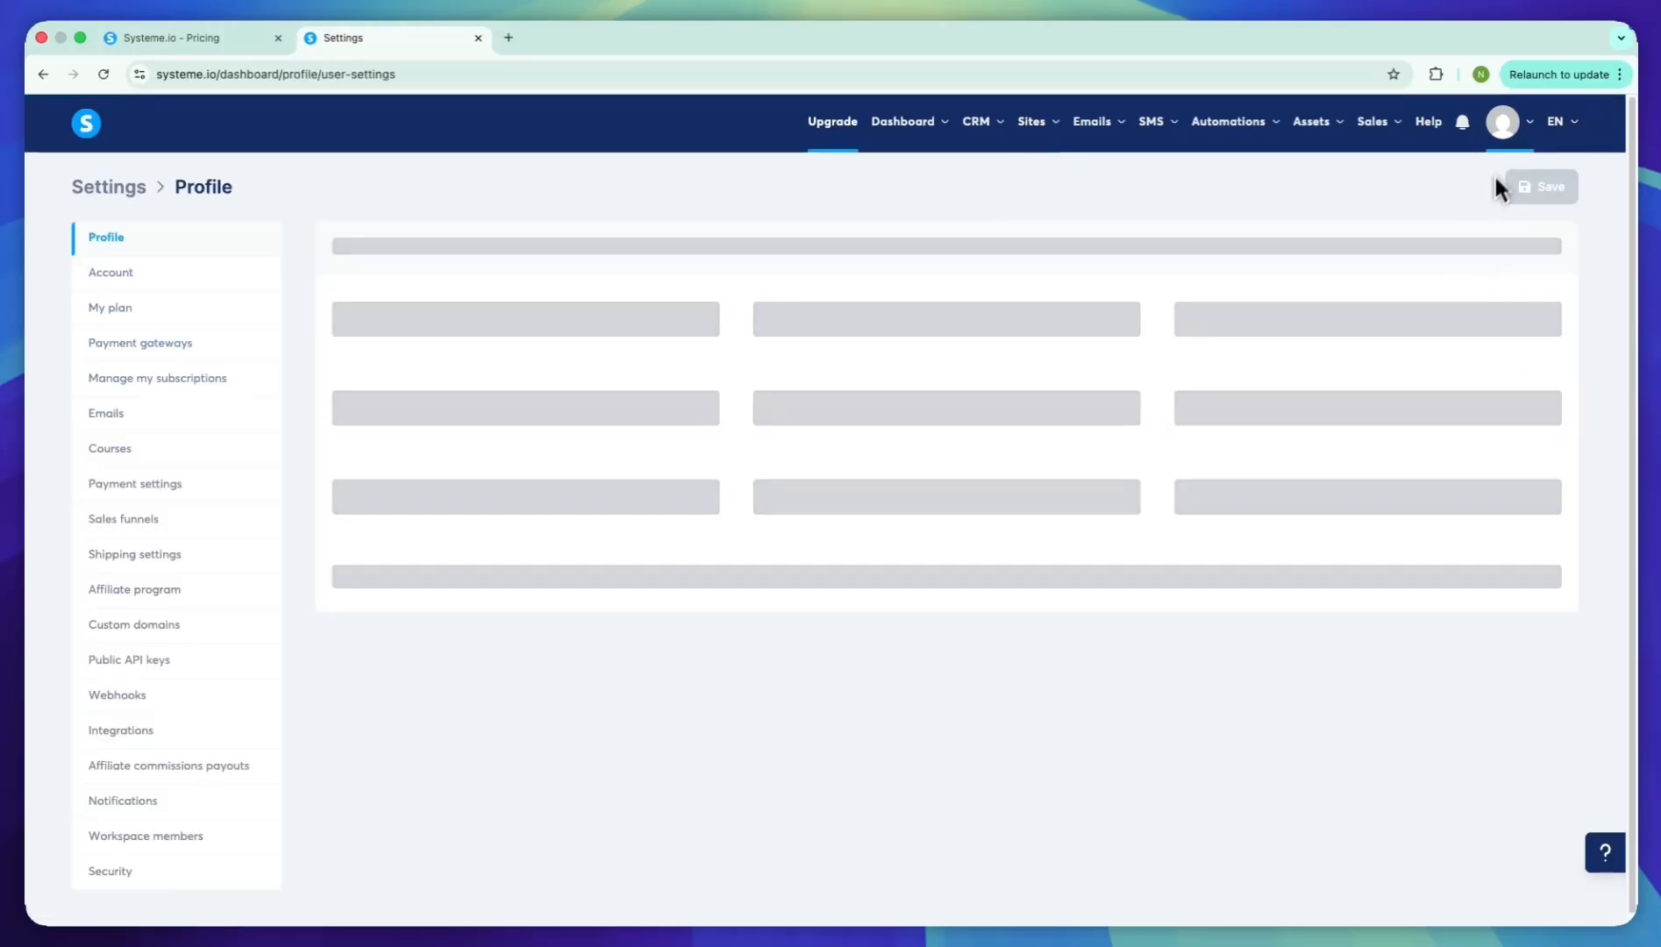
click(145, 343)
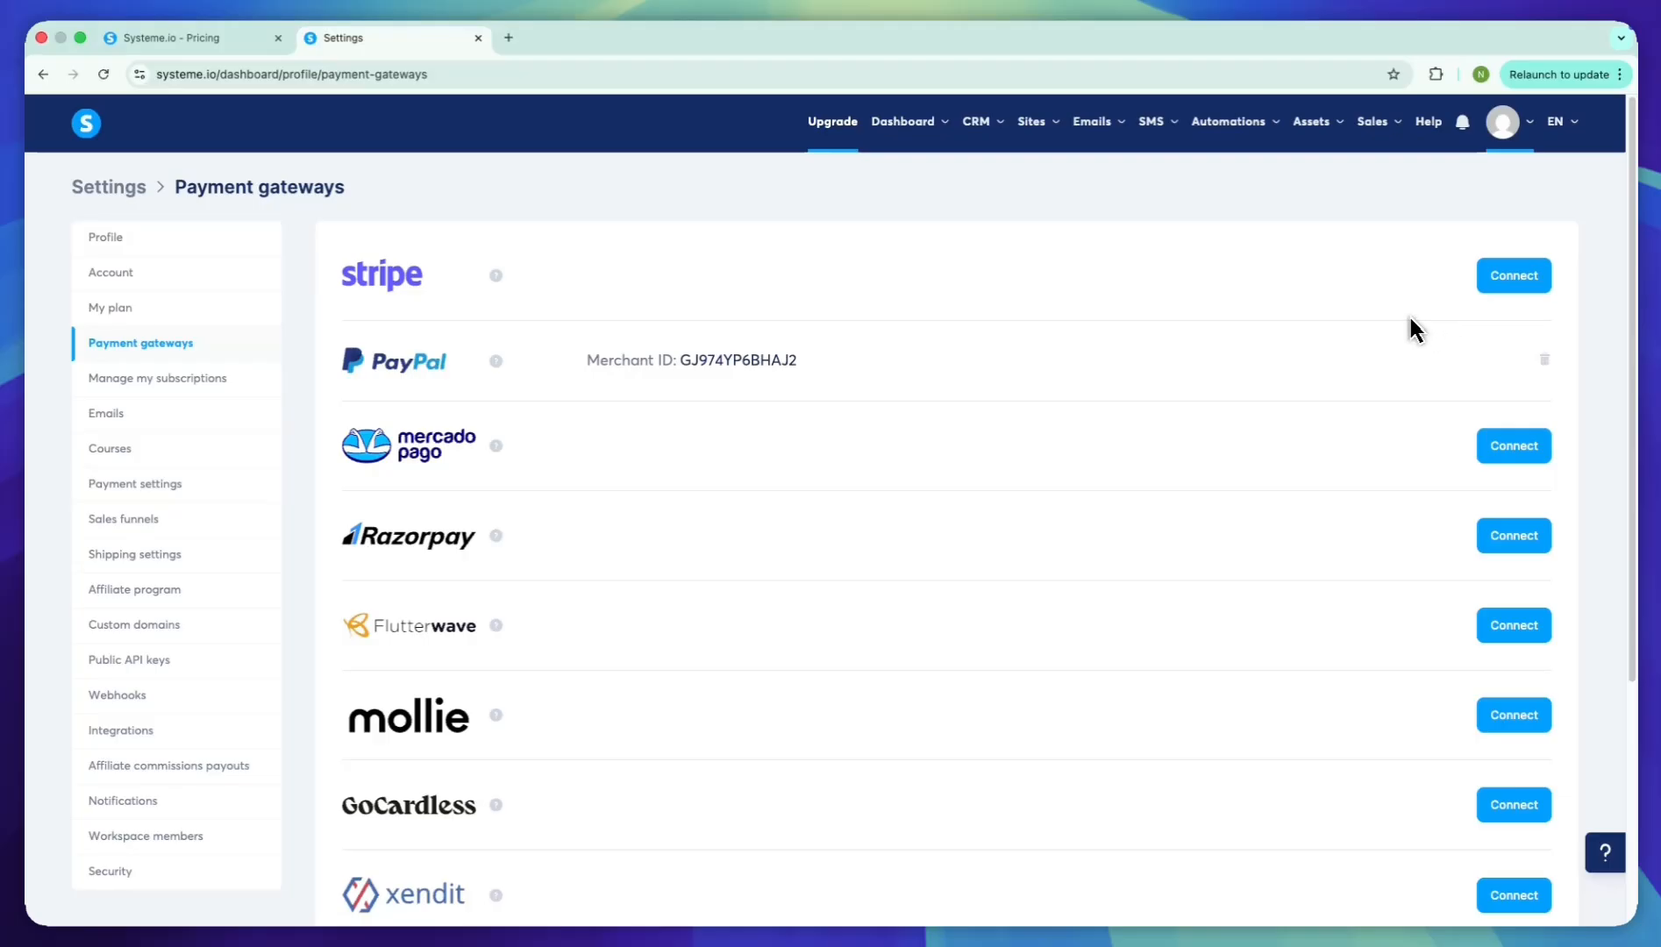
Return to the sales funnels list and open the Shopify Copywriting Prompt-Pack funnel
mouse_move(1030, 121)
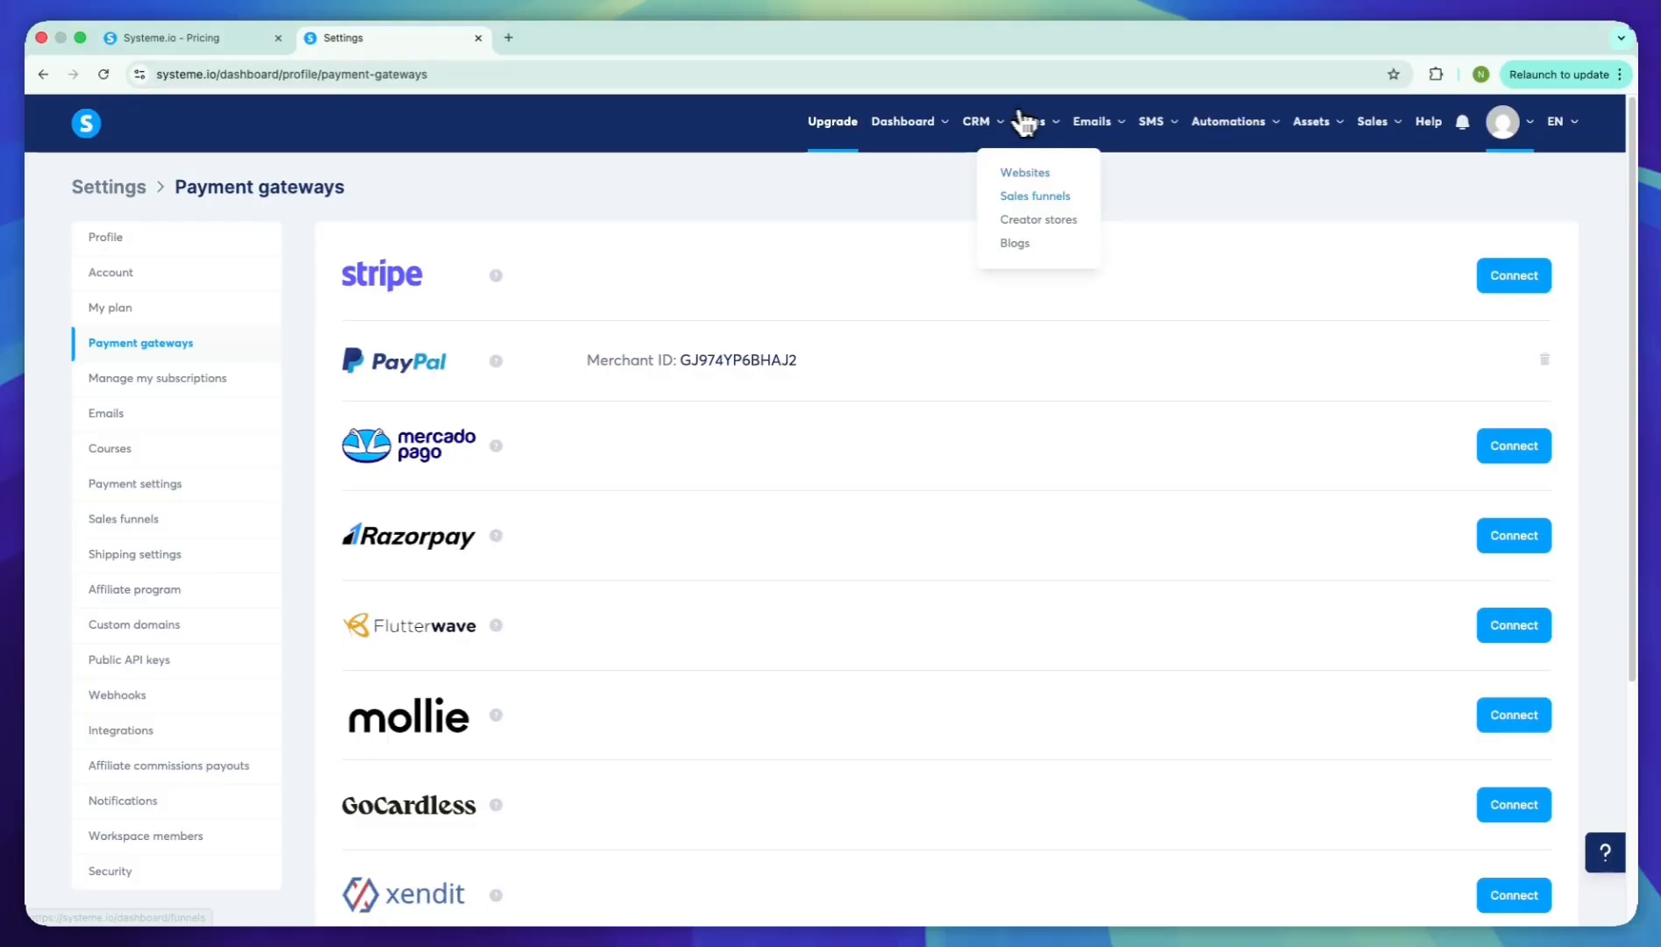
click(1034, 195)
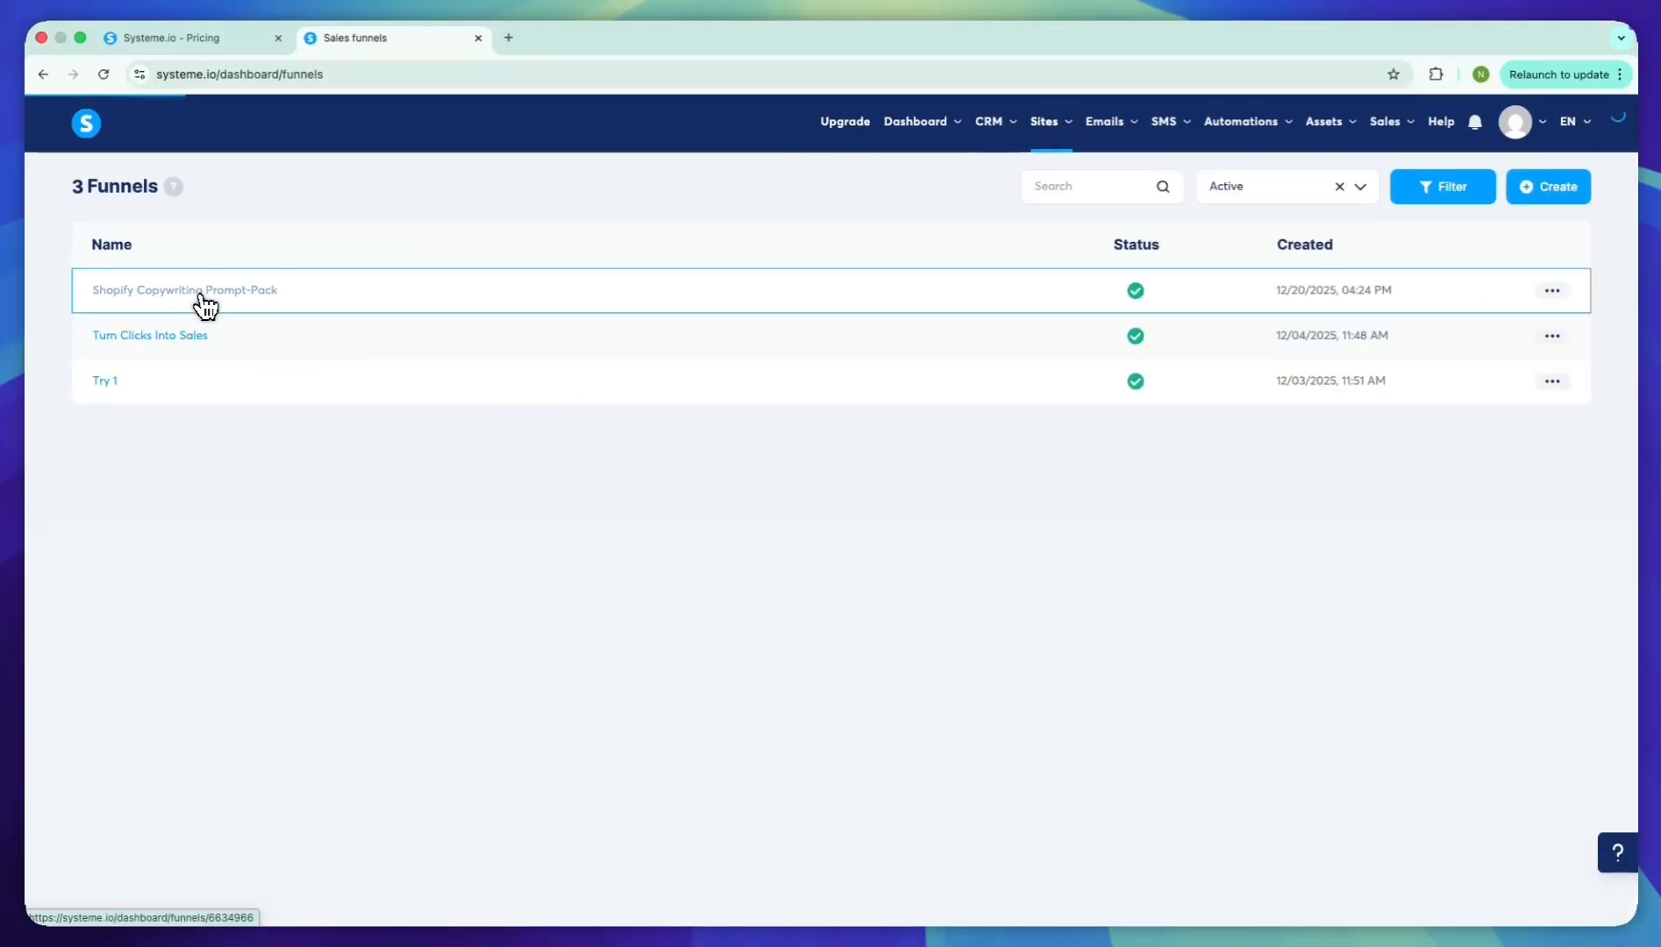
click(184, 290)
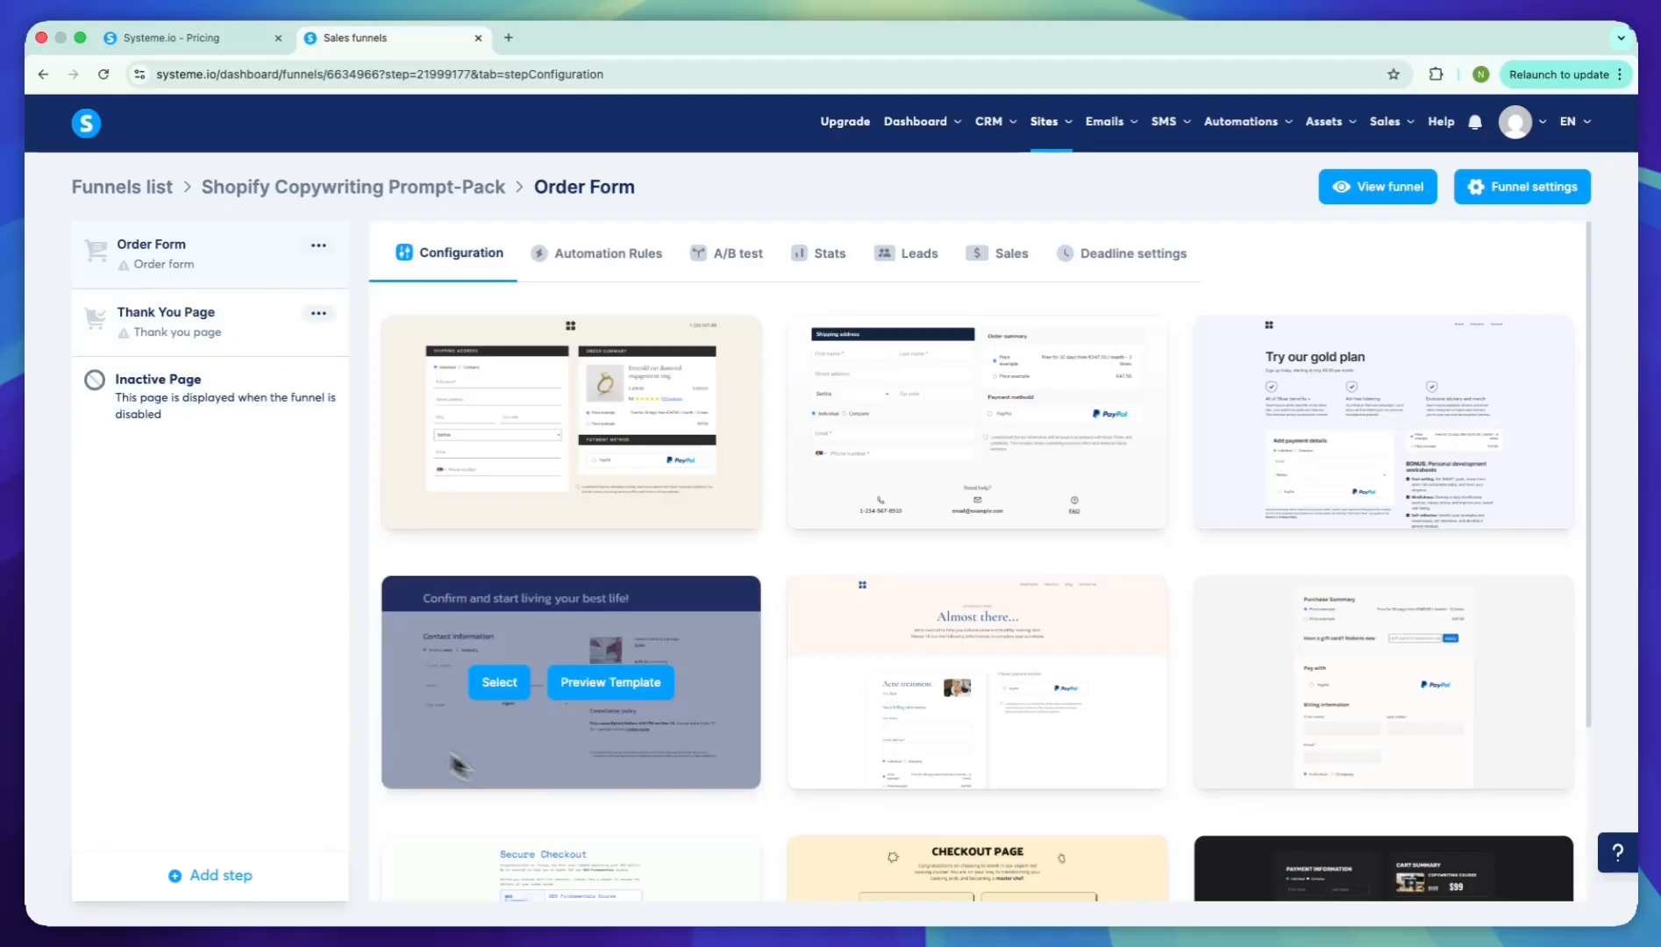
Add a funnel step named "Sales page" of type Sales page, with the option to choose a template
click(245, 875)
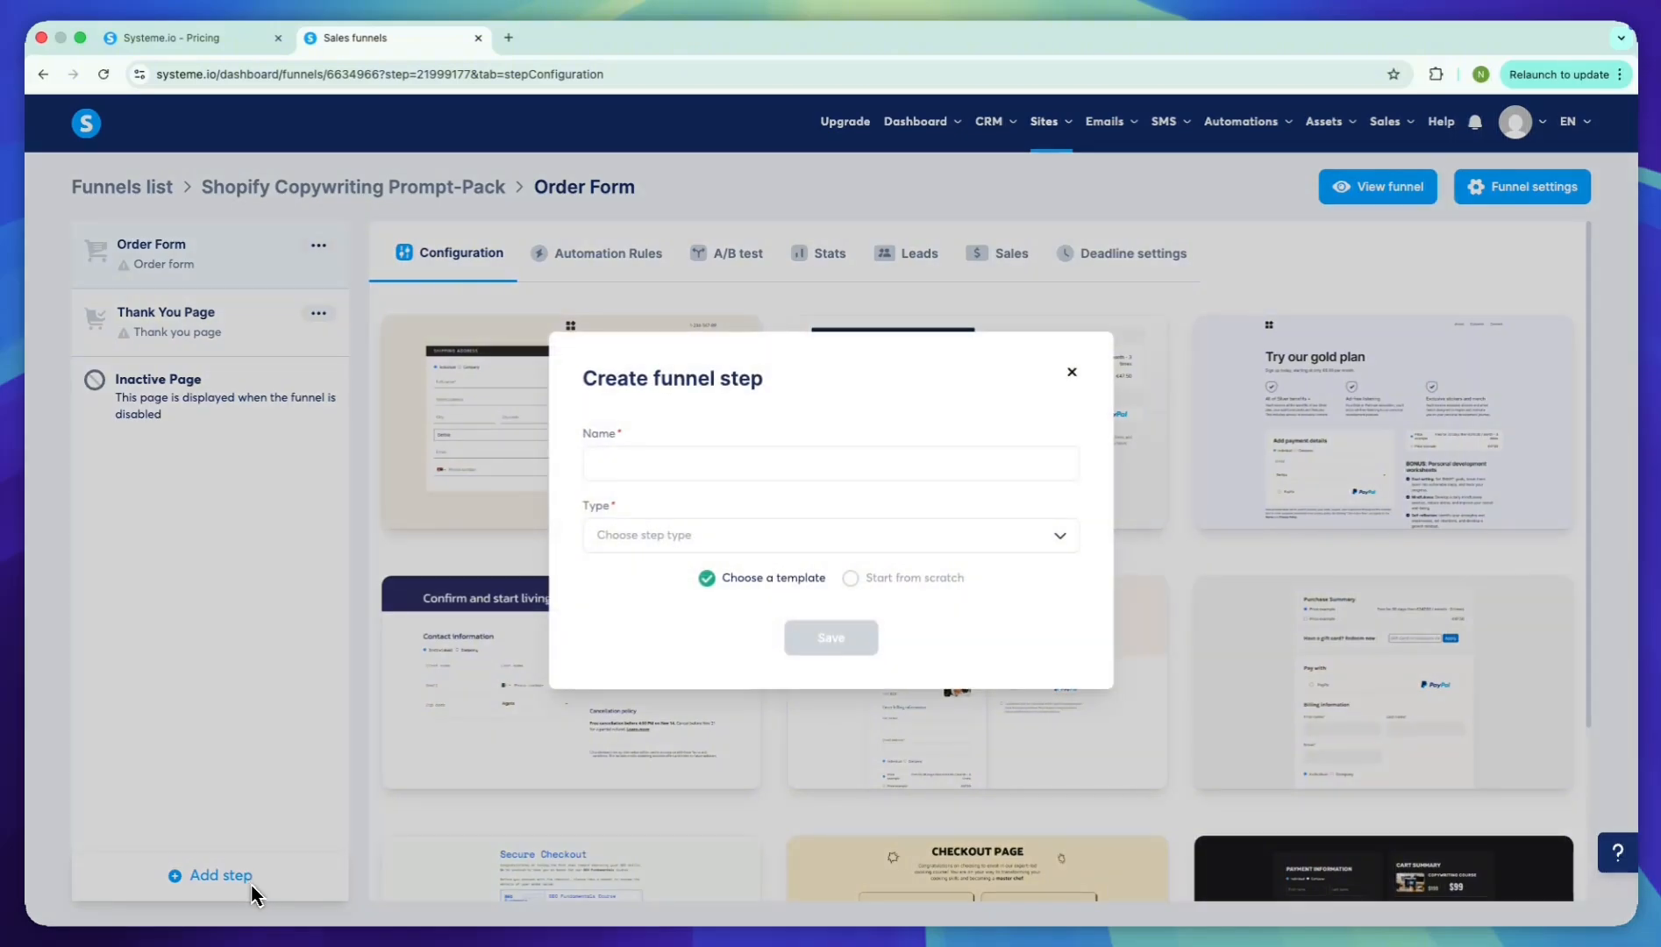
text(Sales page)
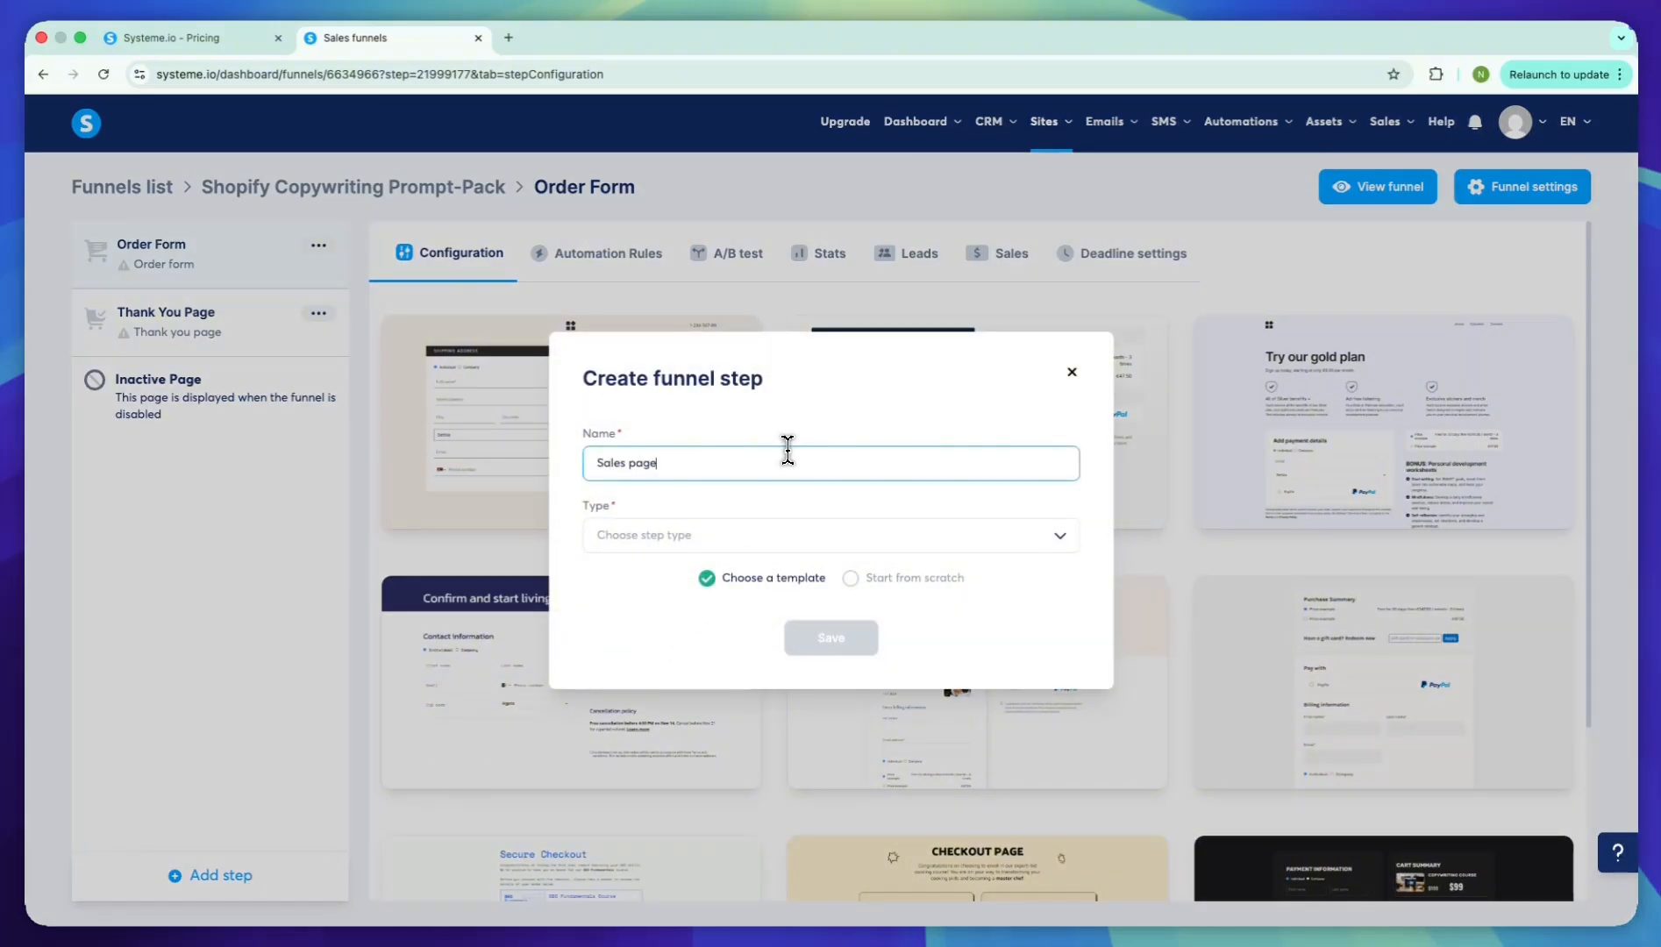
key(Tab)
key(Return)
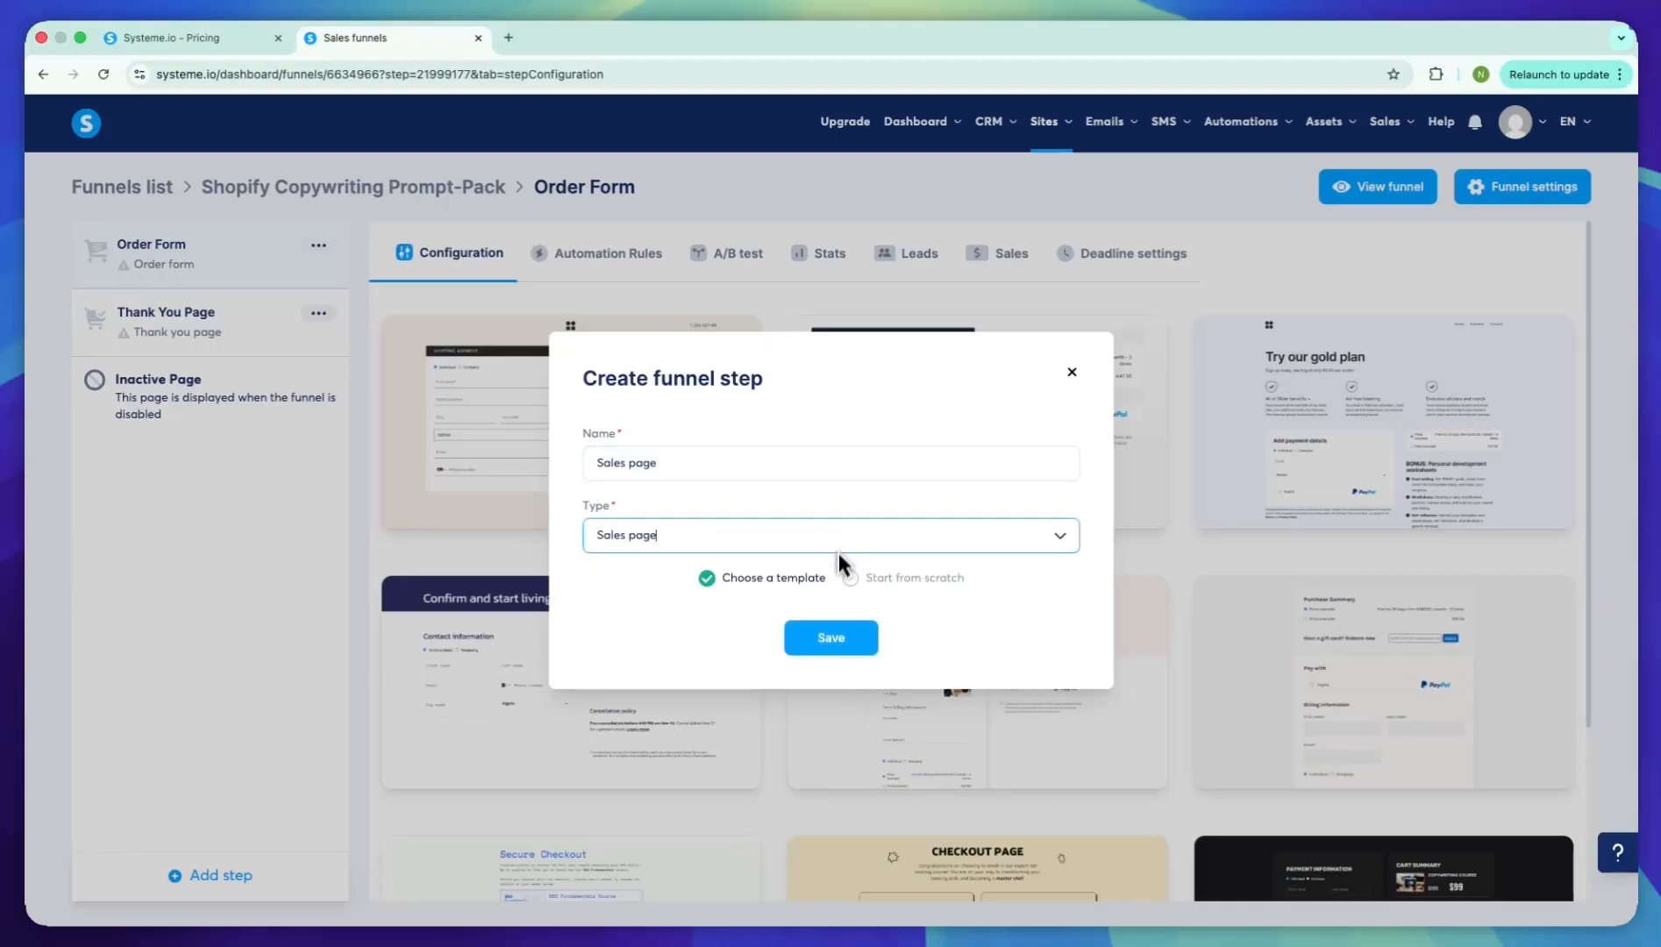
click(823, 627)
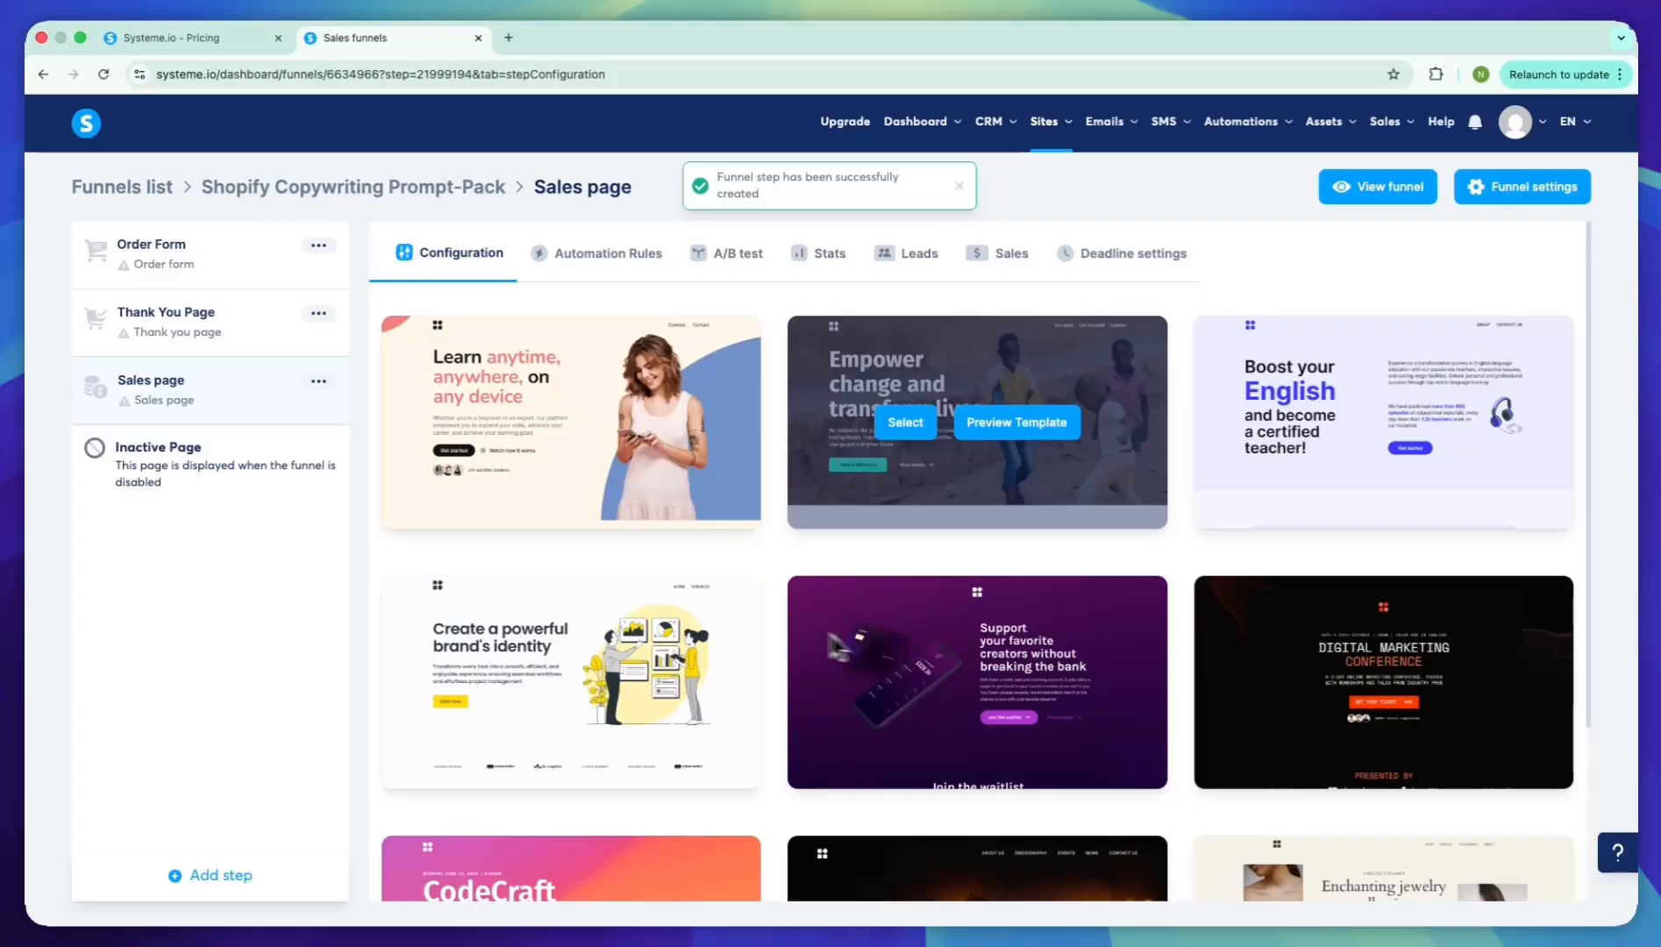
Browse the sales page templates with 30 shown per page, continuing onto the next page of templates
scroll(865, 517, down, 5)
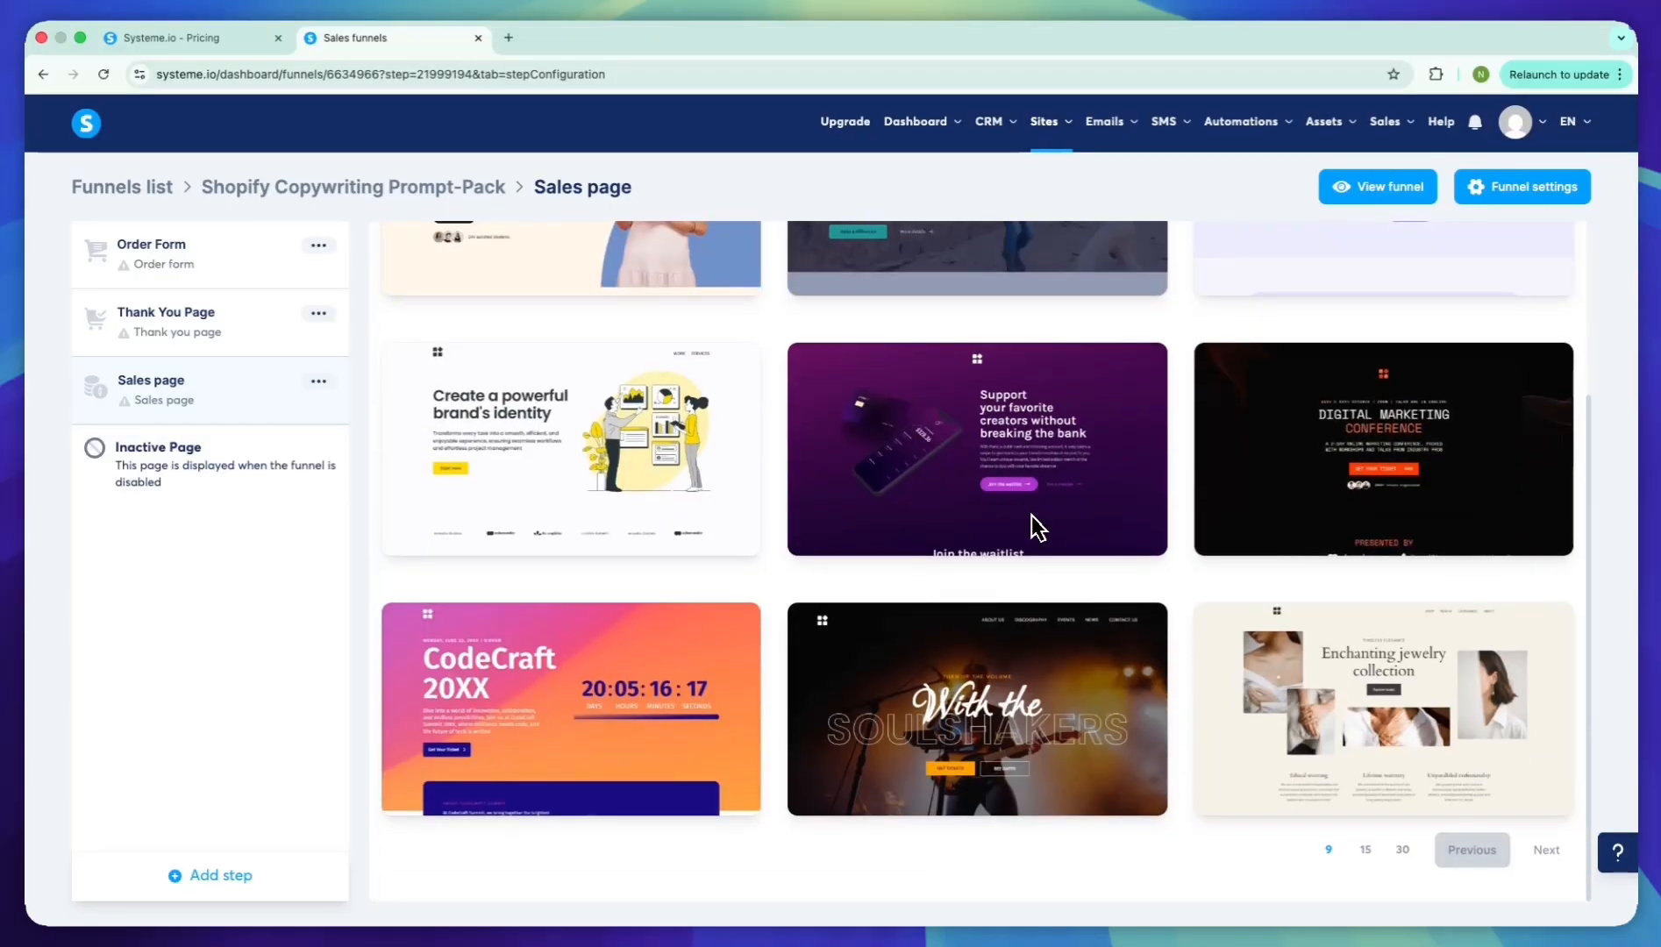
click(1406, 851)
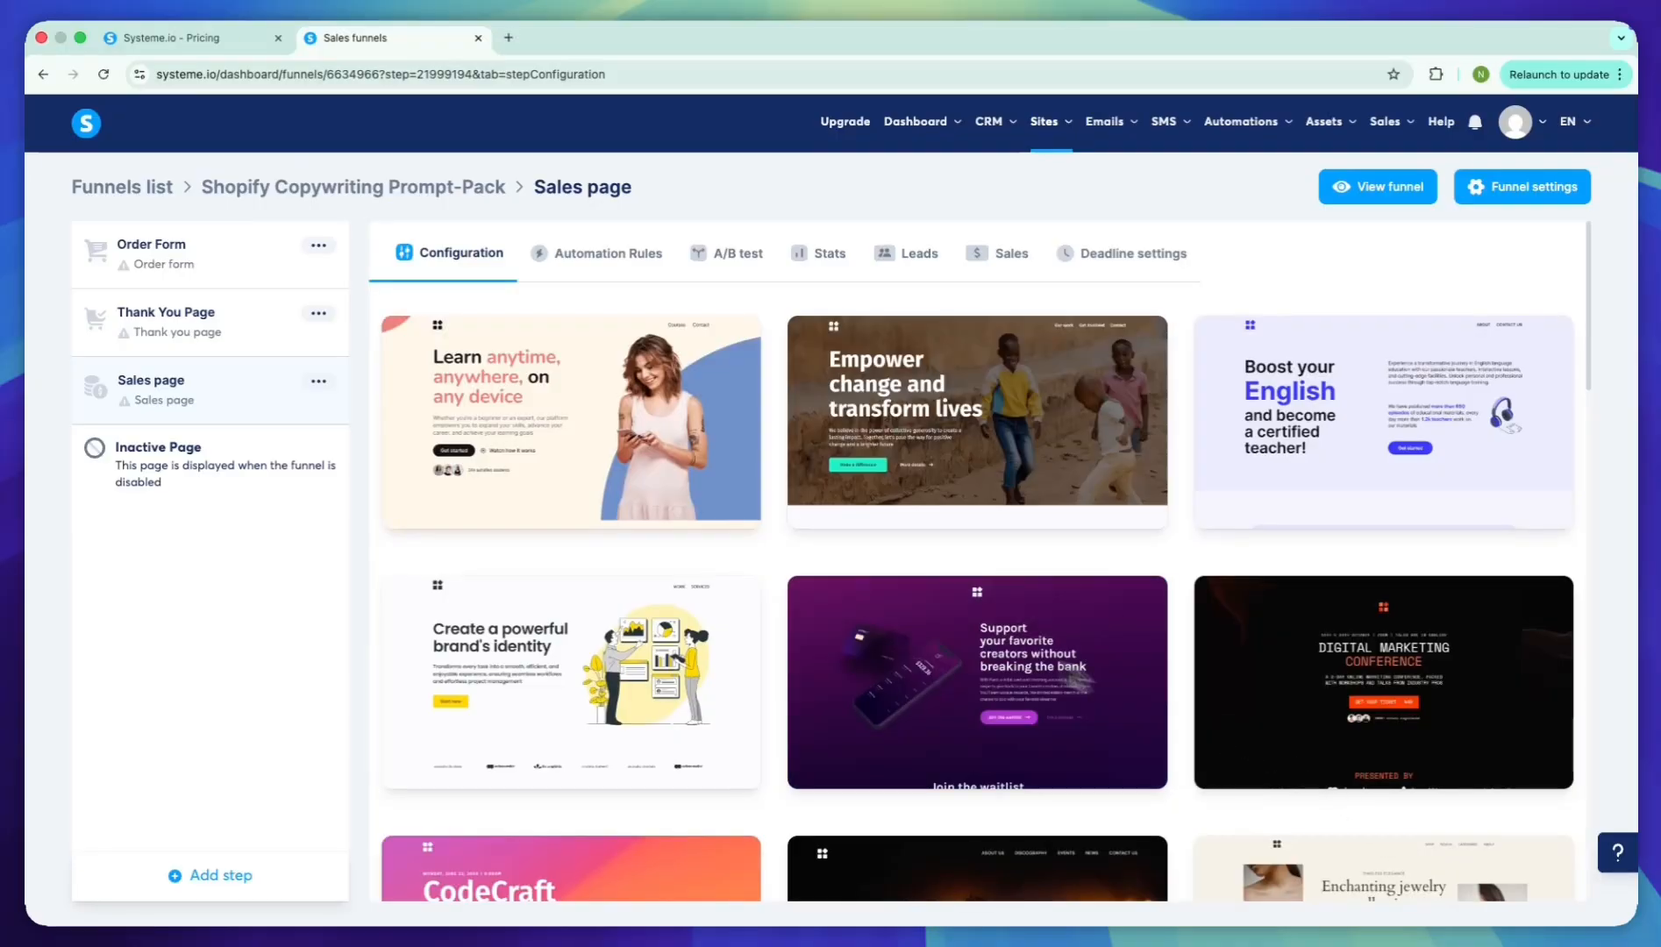
scroll(1003, 559, down, 8)
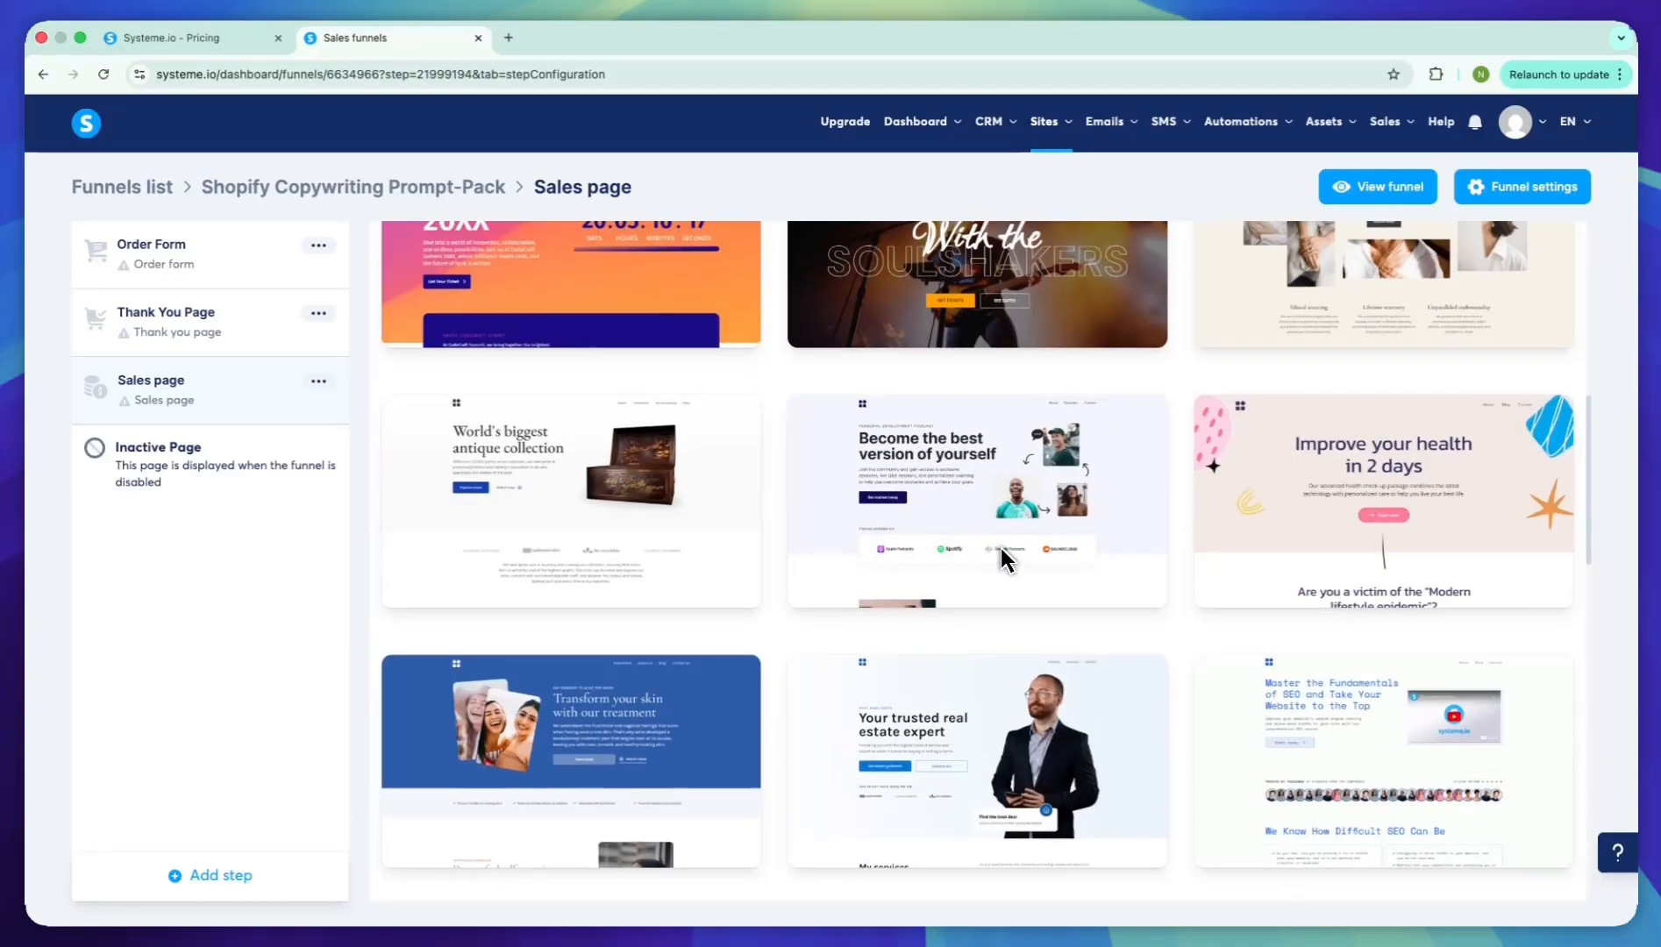
scroll(1002, 559, down, 15)
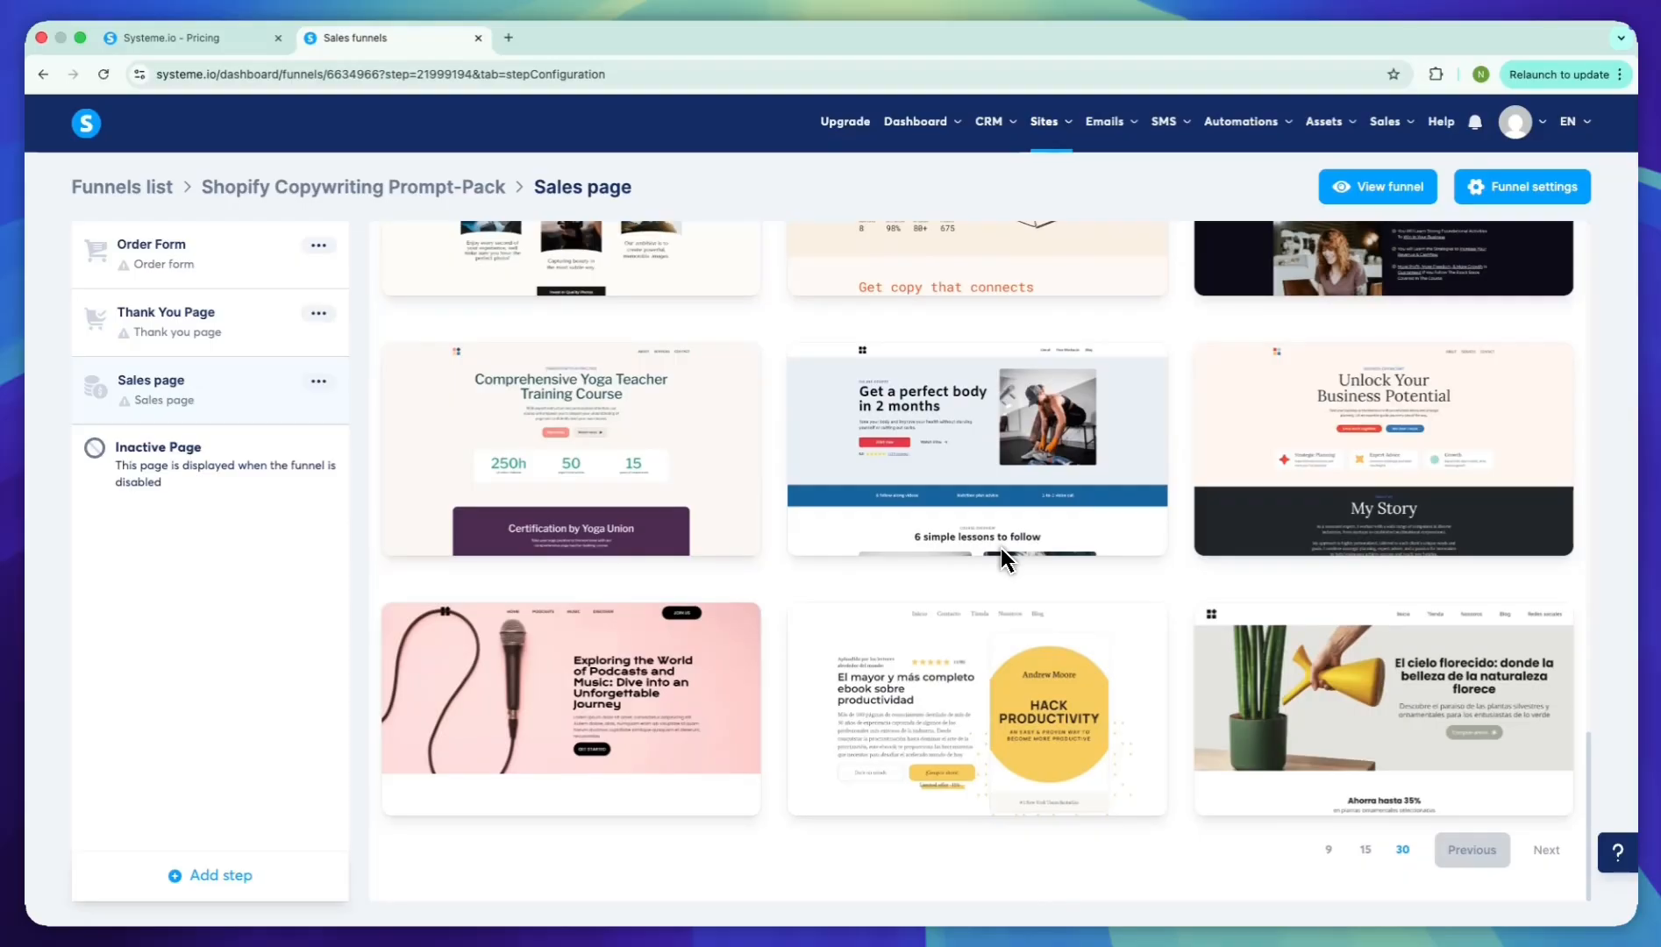
click(1546, 850)
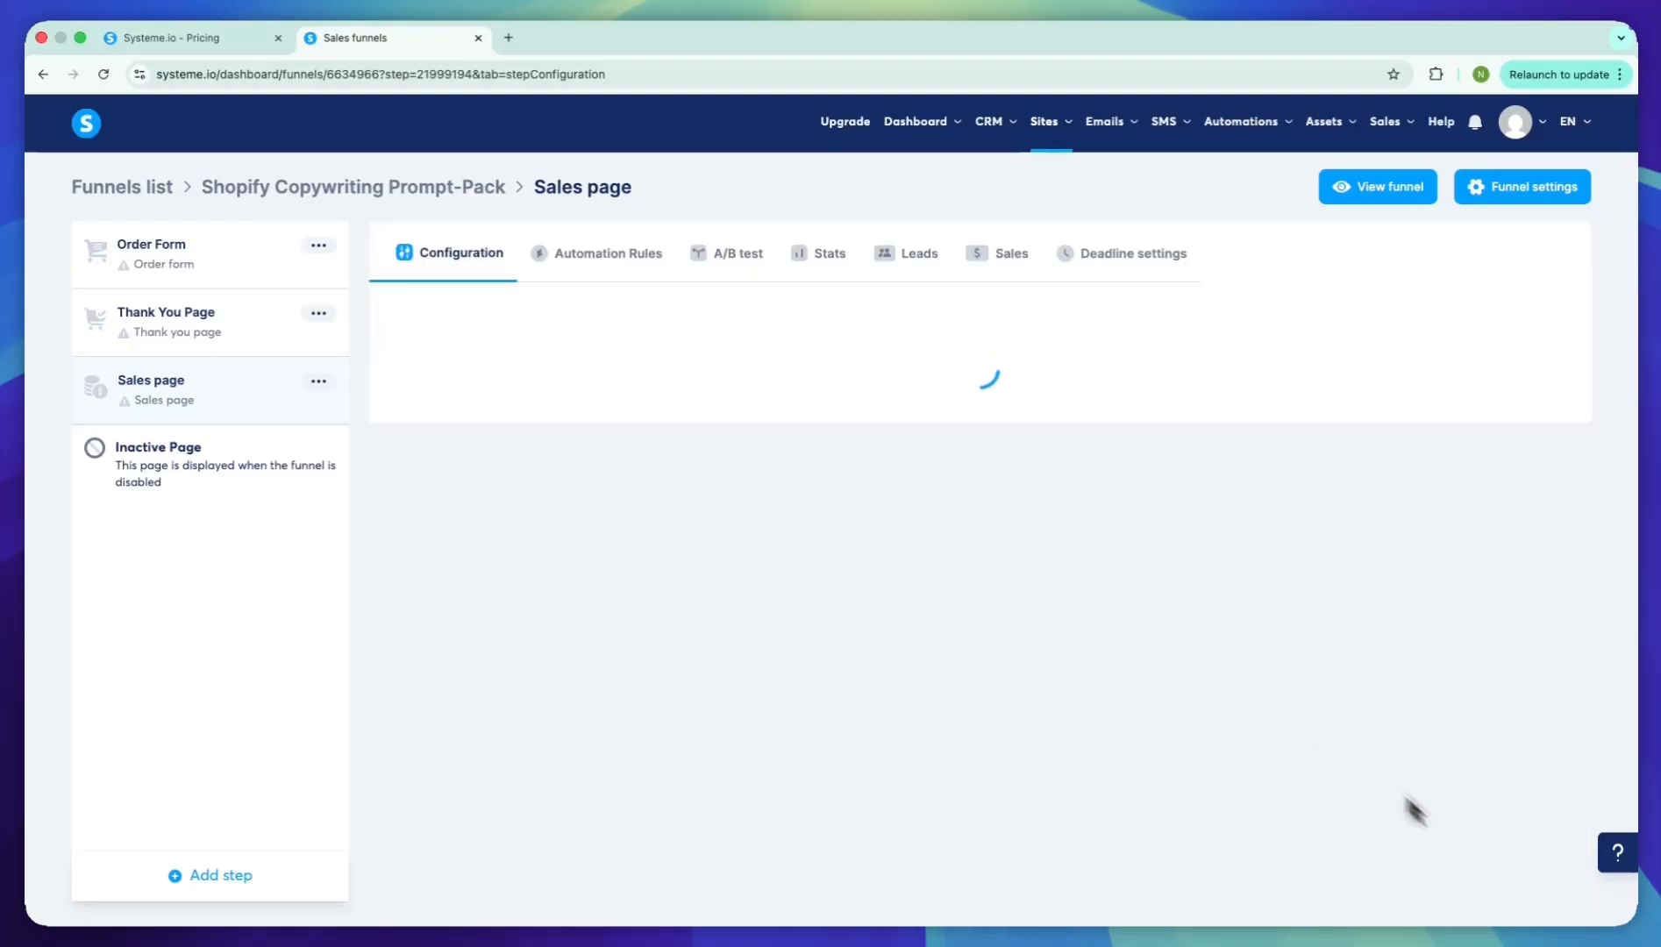
scroll(1009, 565, down, 4)
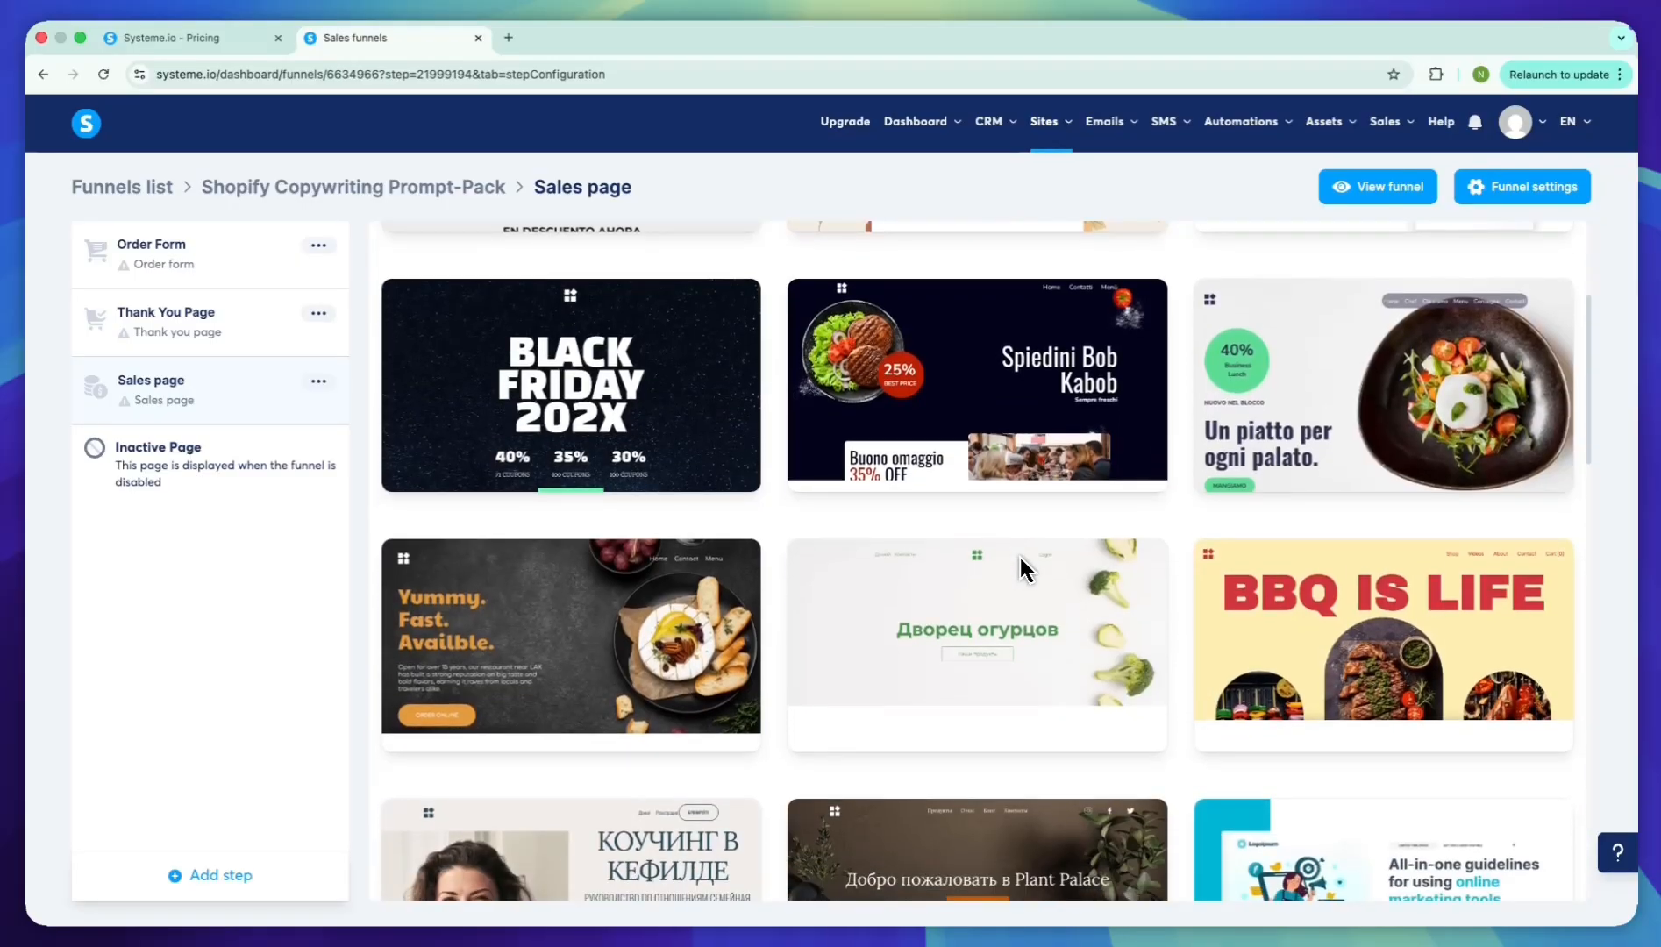
scroll(1020, 558, down, 6)
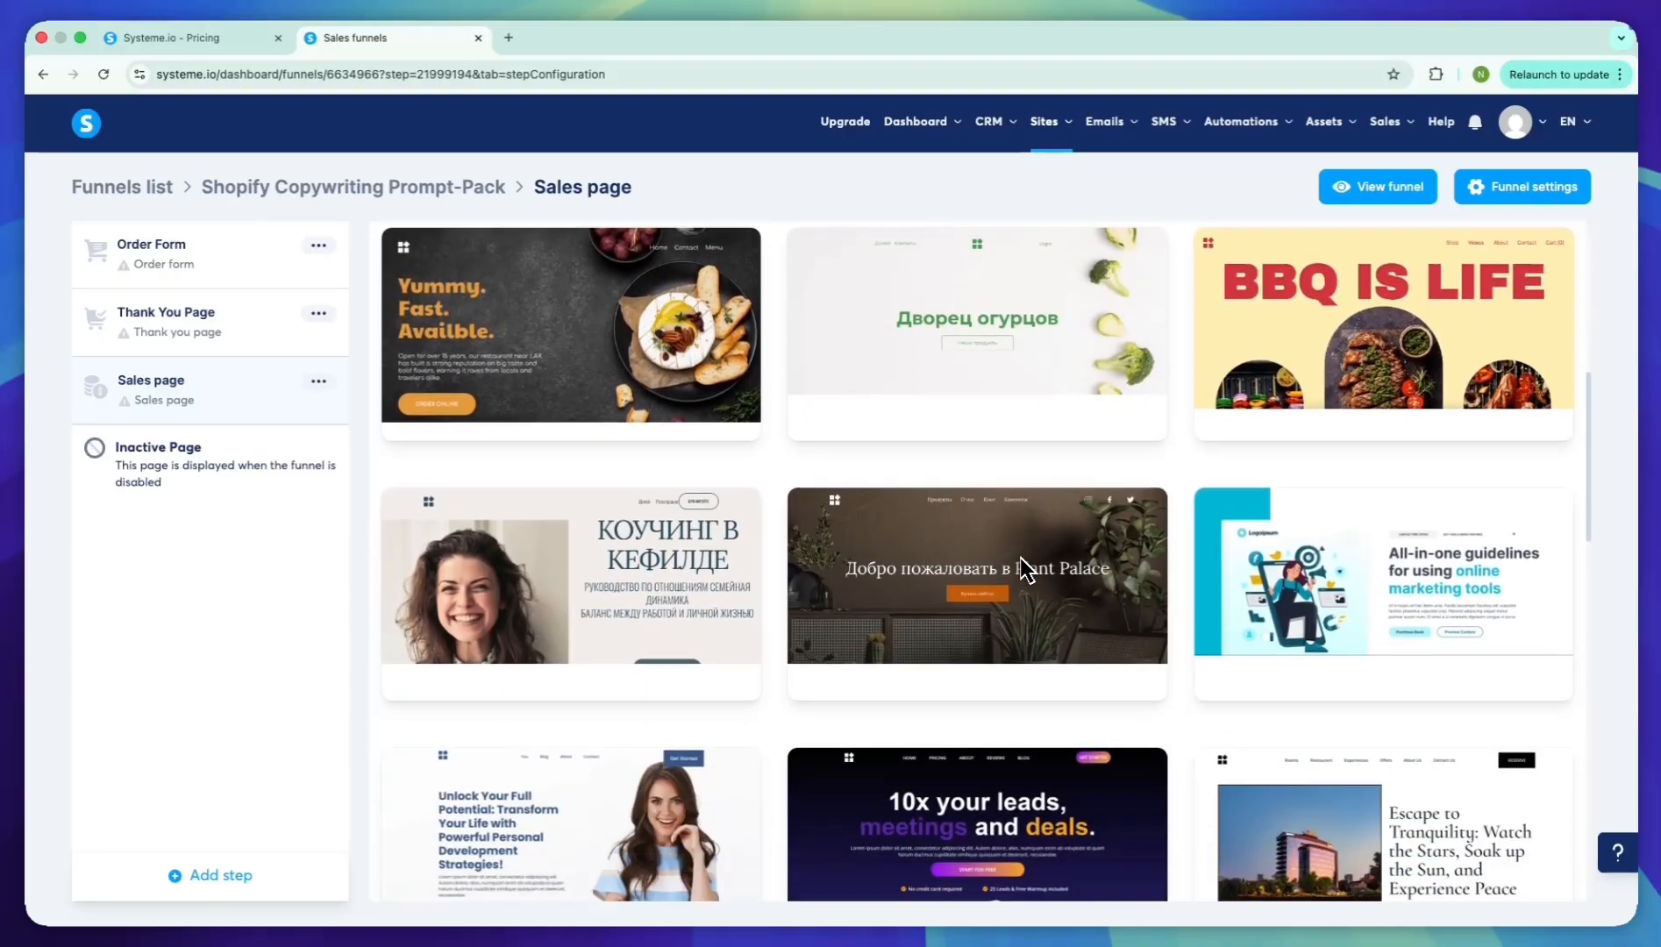
scroll(1020, 558, down, 13)
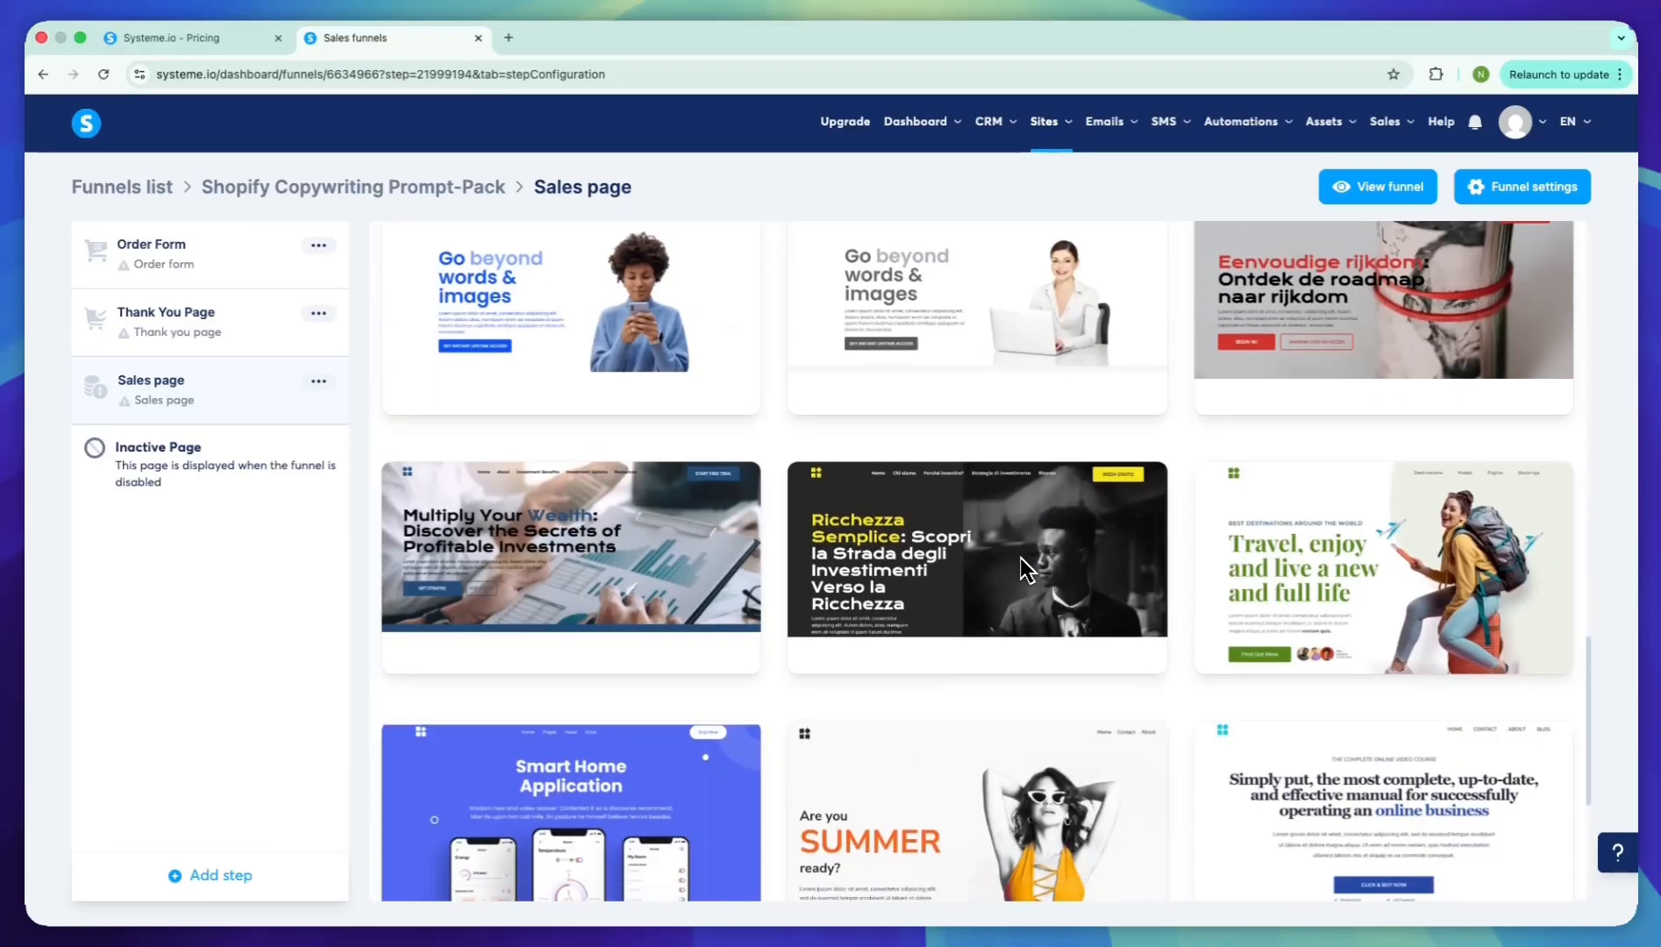
scroll(1020, 557, down, 1)
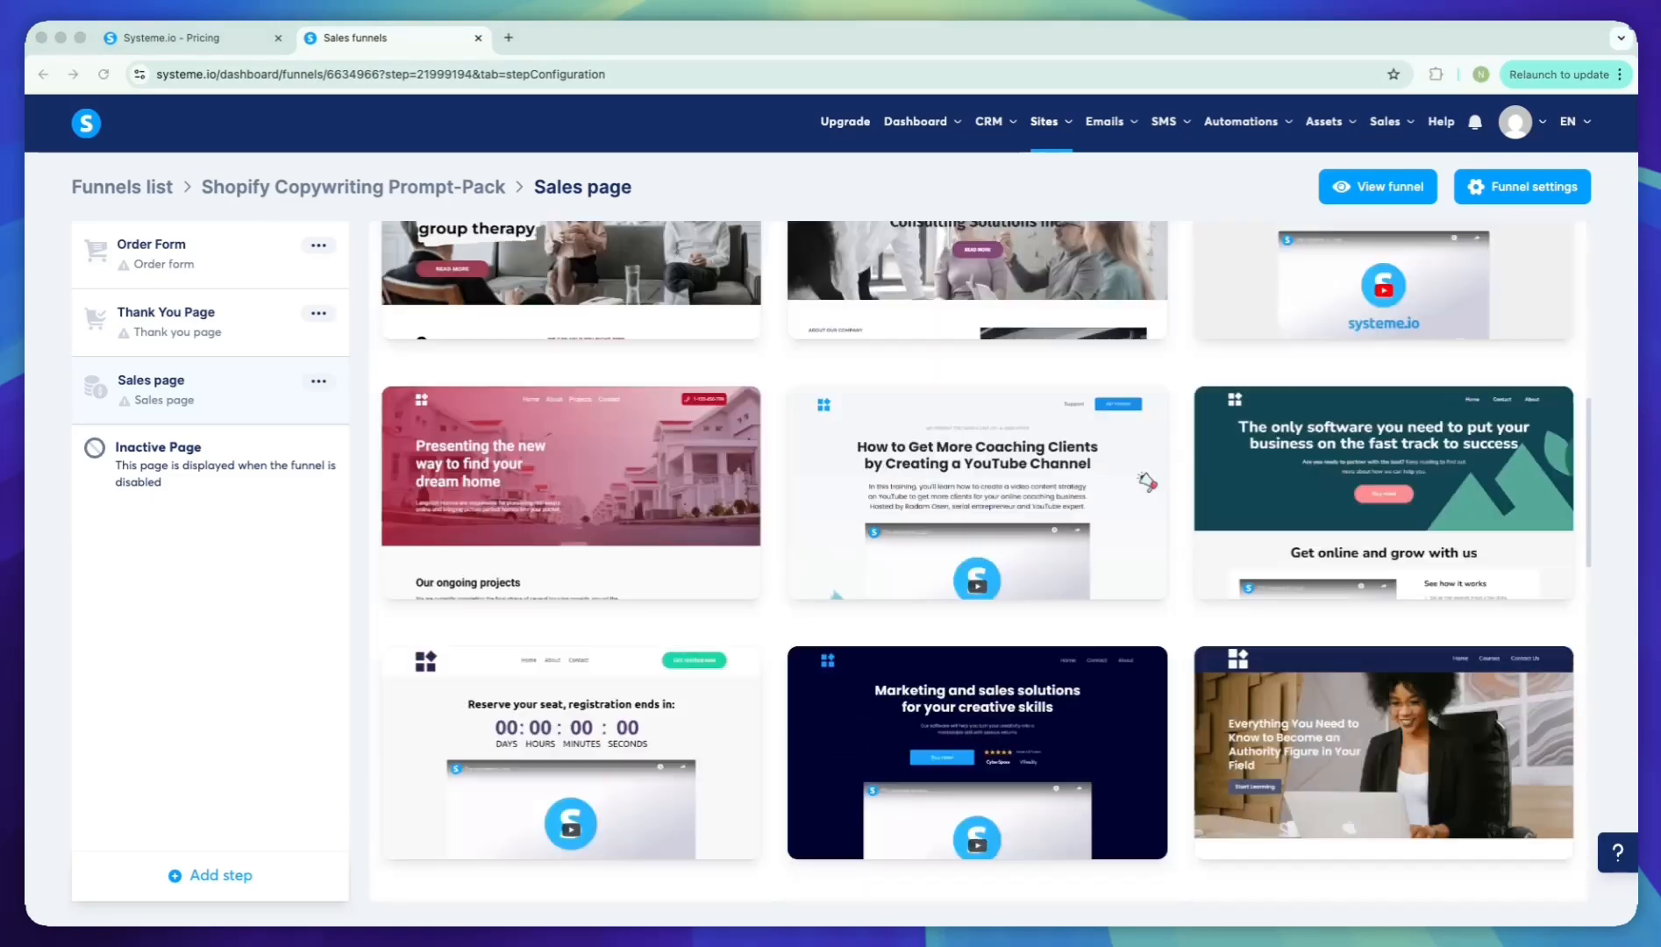
scroll(1317, 554, up, 3)
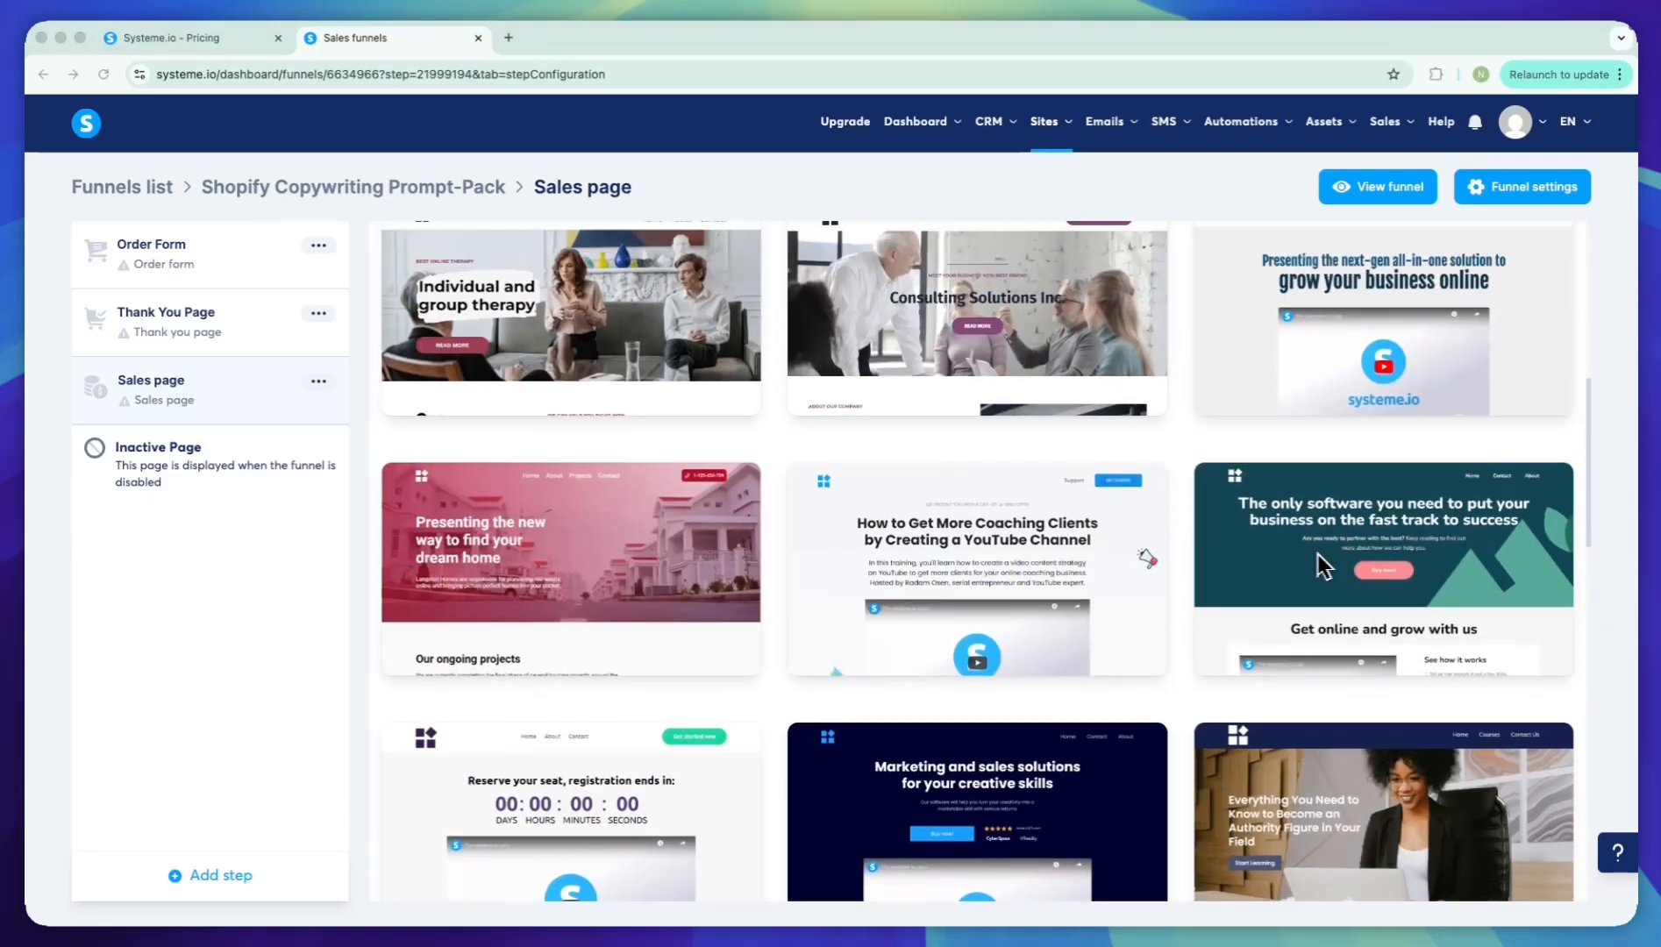
Preview the "Presenting the next-gen all-in-one solution to grow your business online" template, close the preview and apply the template to the sales page
mouse_move(1387, 366)
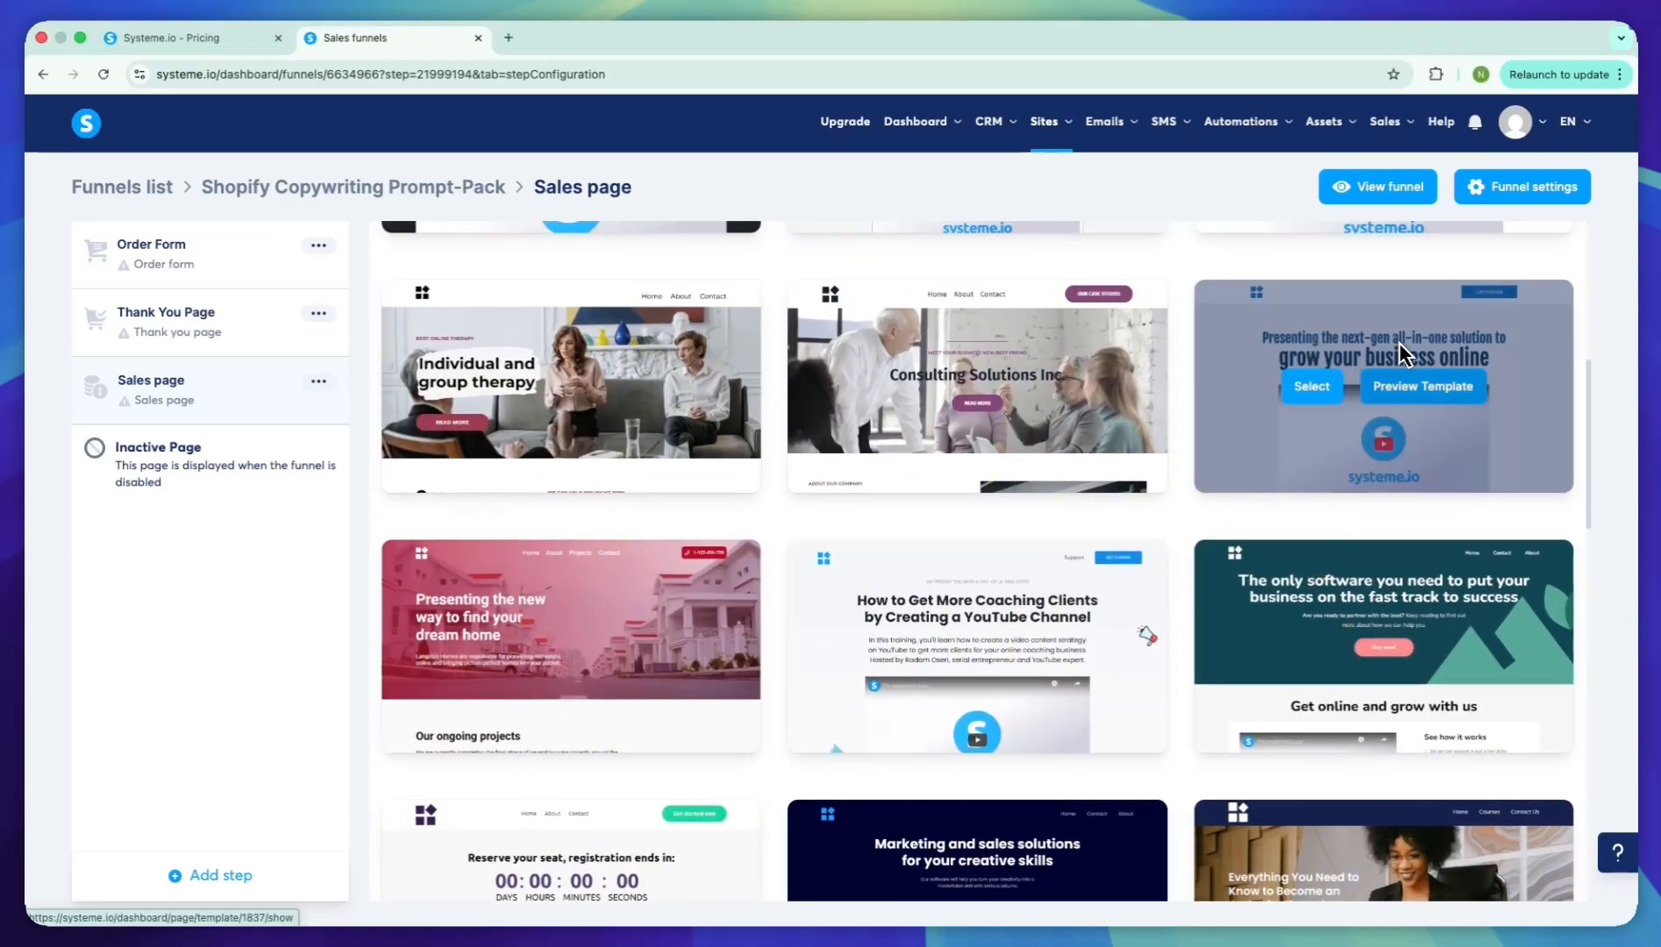
click(1389, 386)
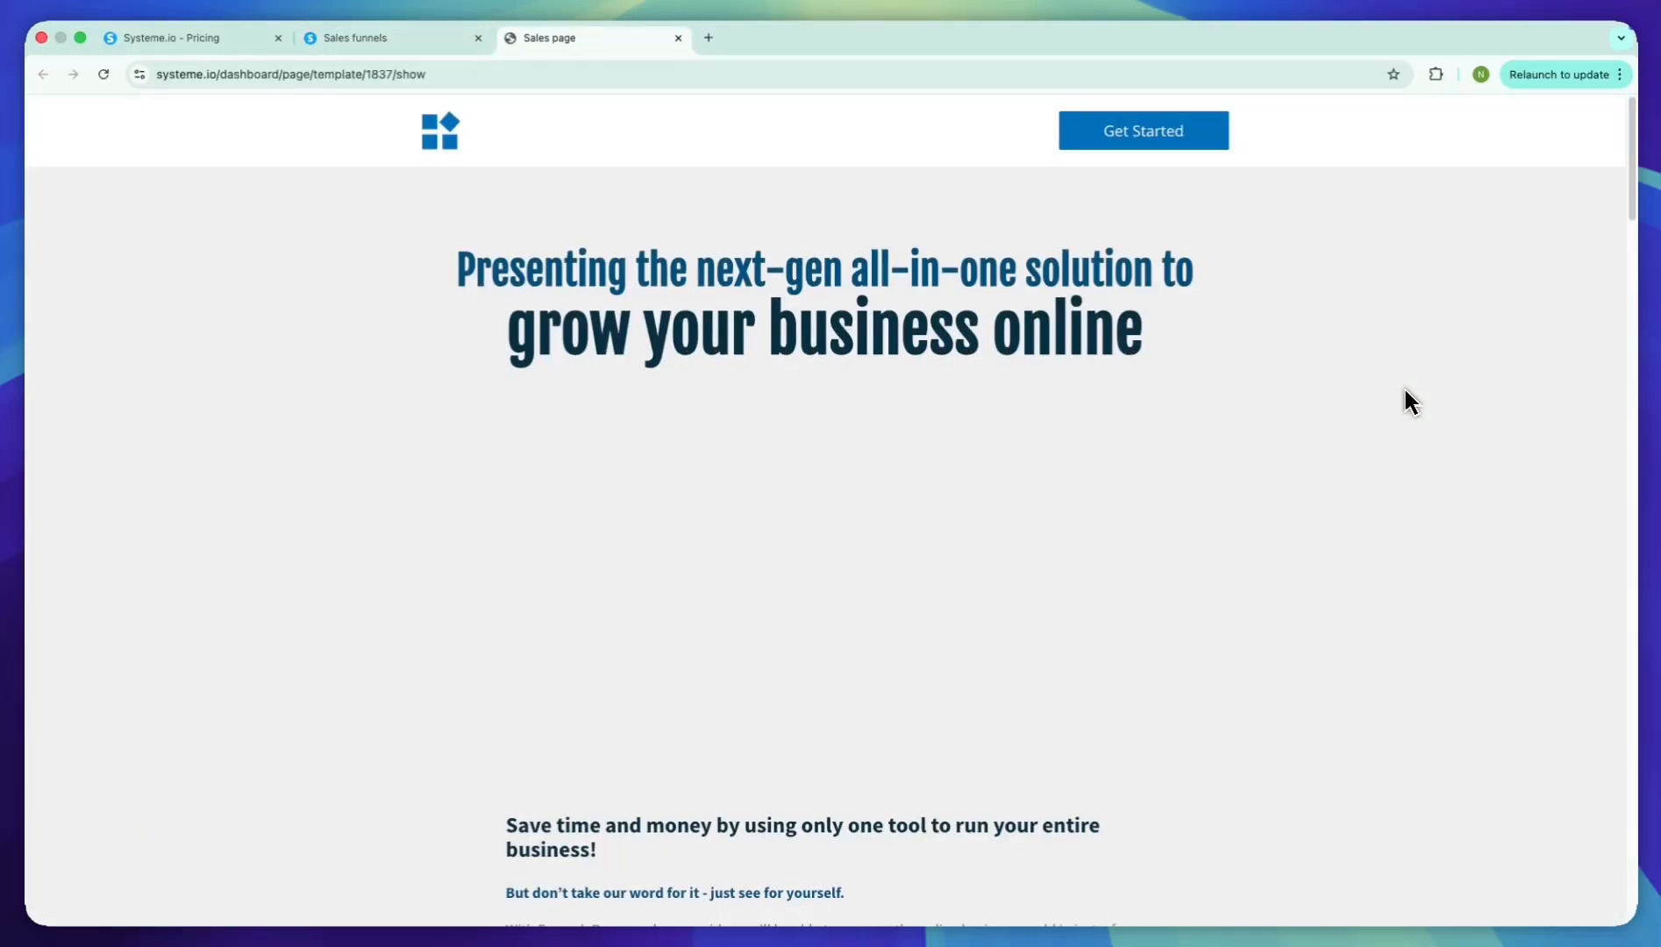
scroll(1086, 416, down, 5)
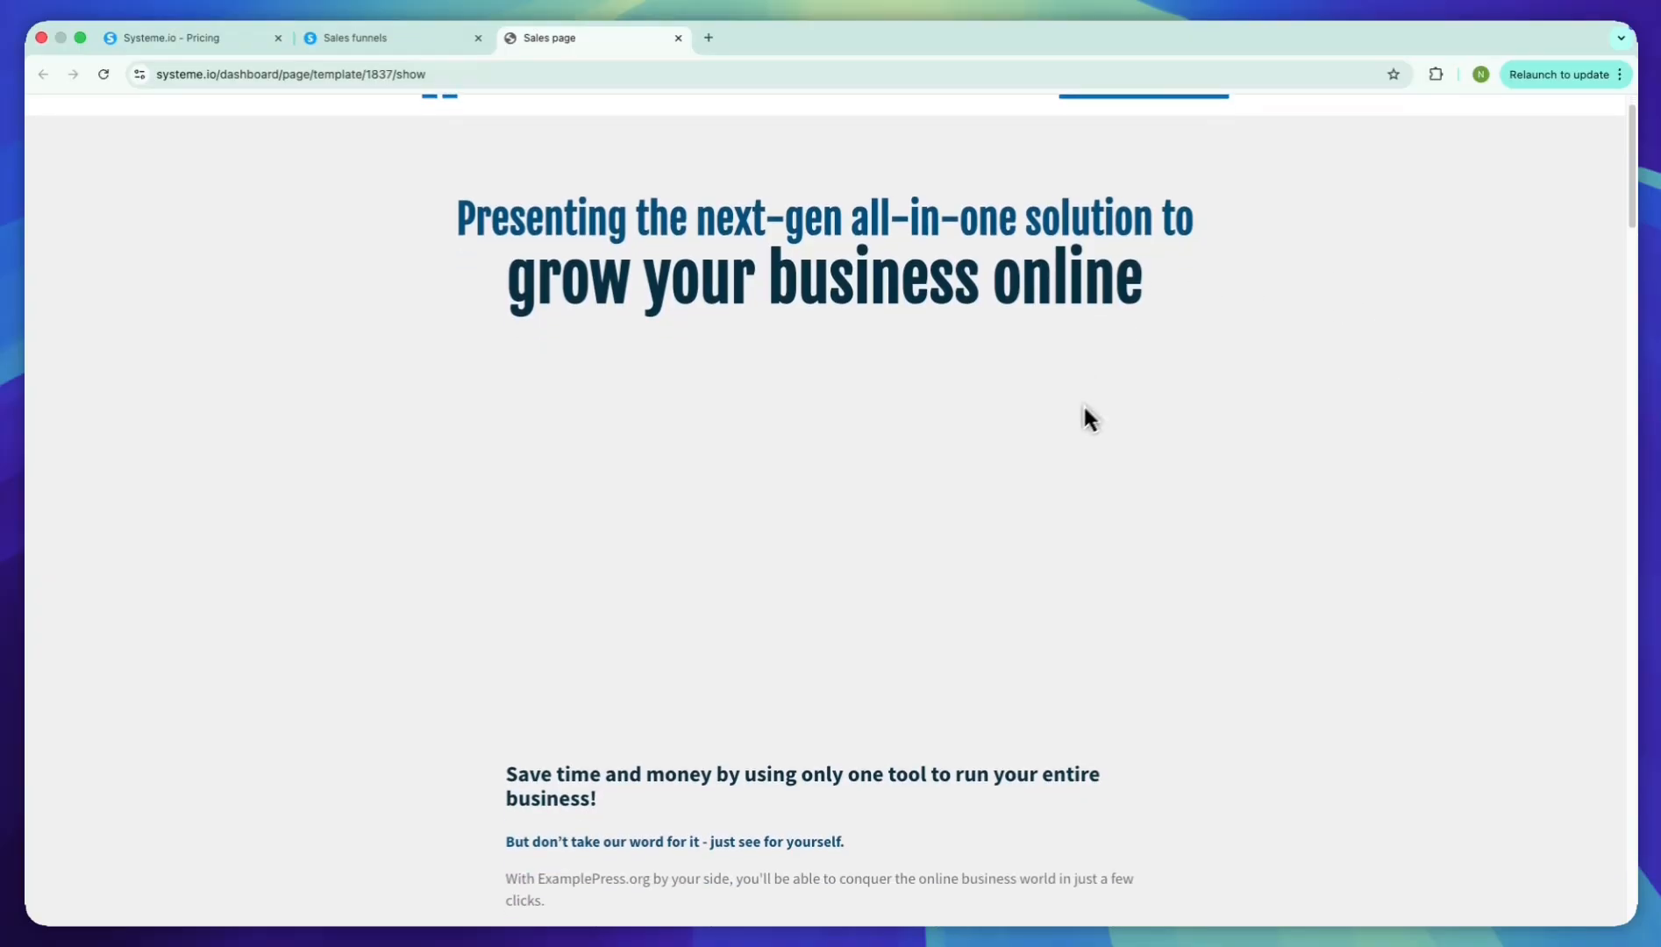
scroll(1123, 473, up, 3)
scroll(1087, 483, down, 3)
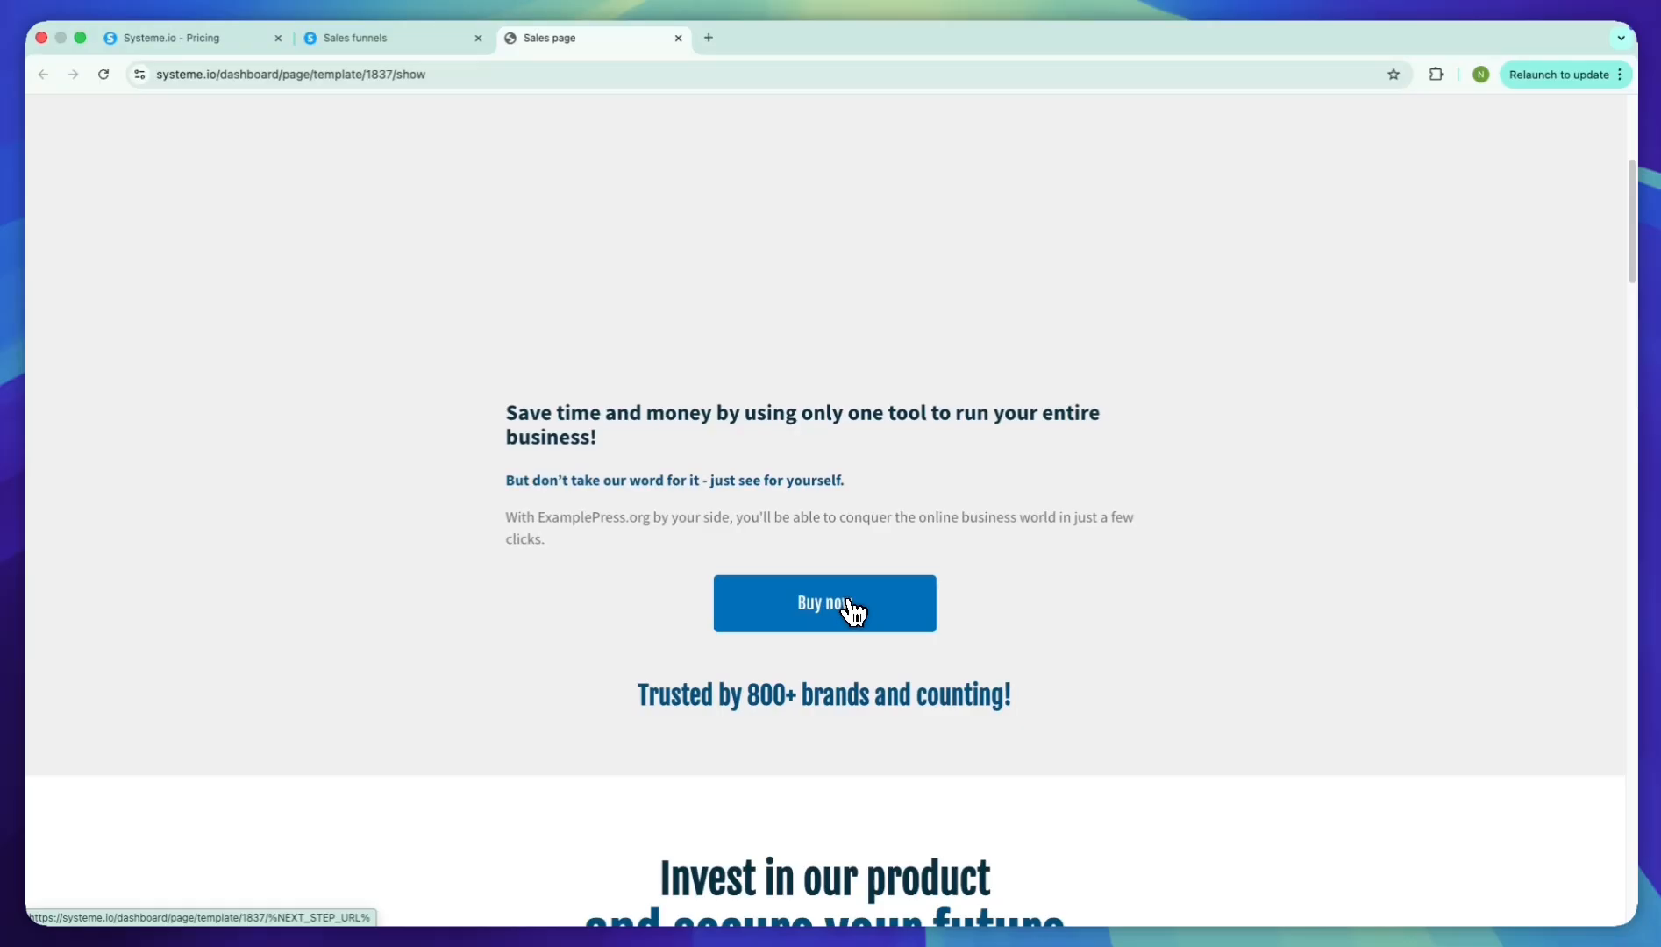
key(super+w)
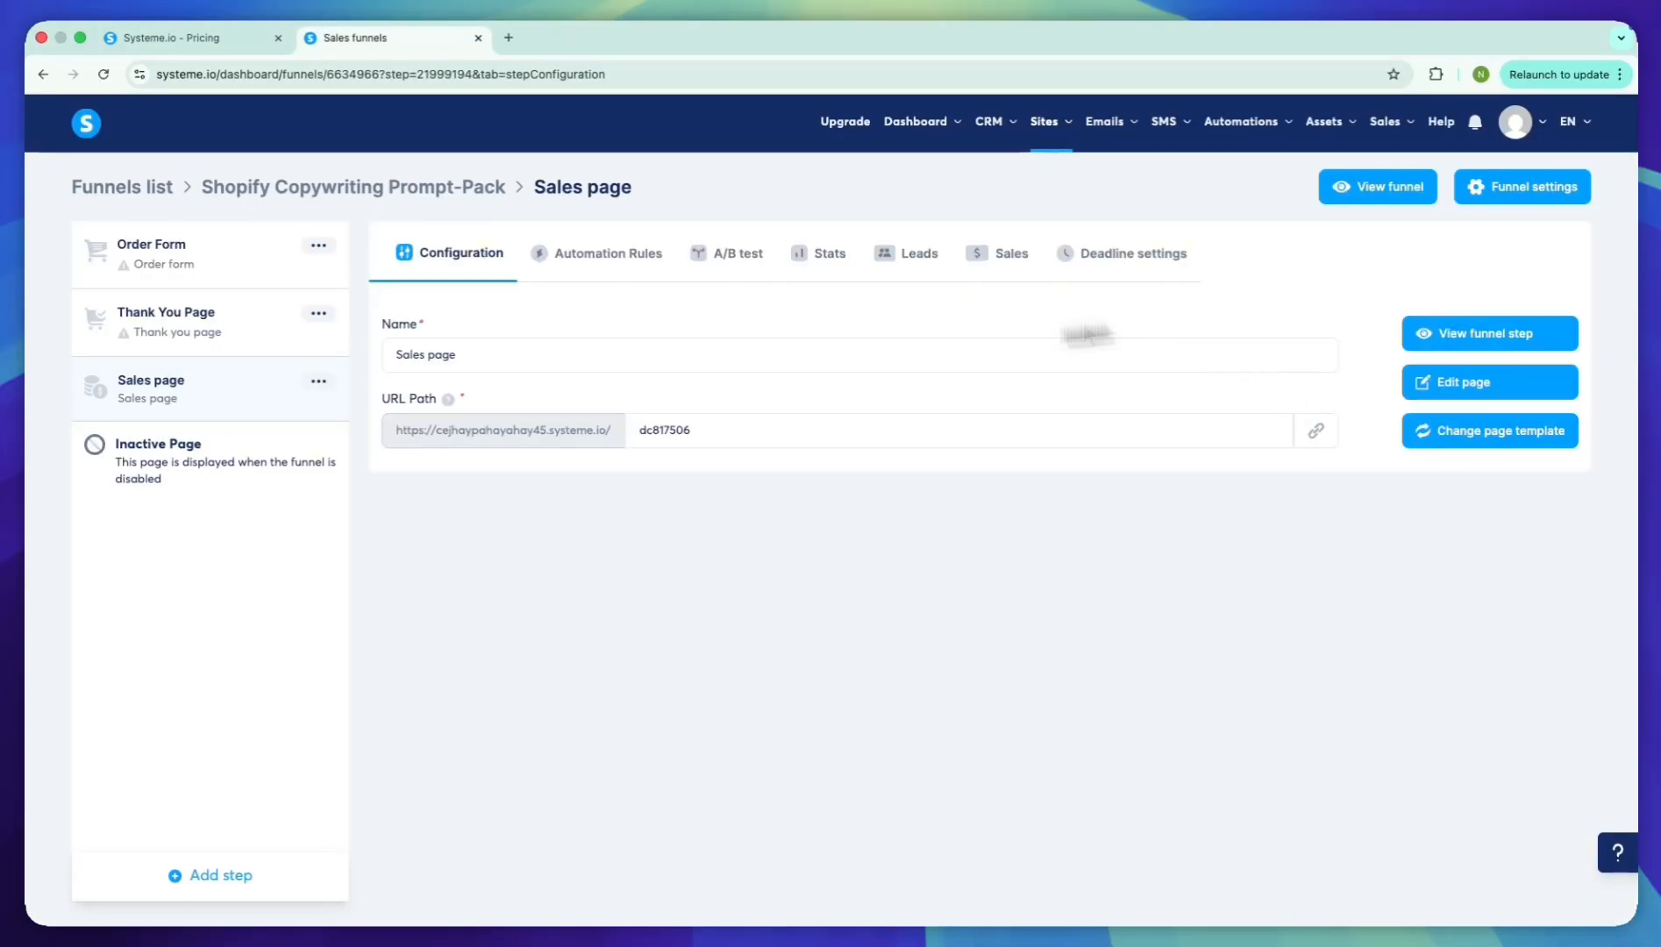
Move the Sales page step above the Order Form in the funnel and open the sales page for editing
drag(241, 392, 232, 256)
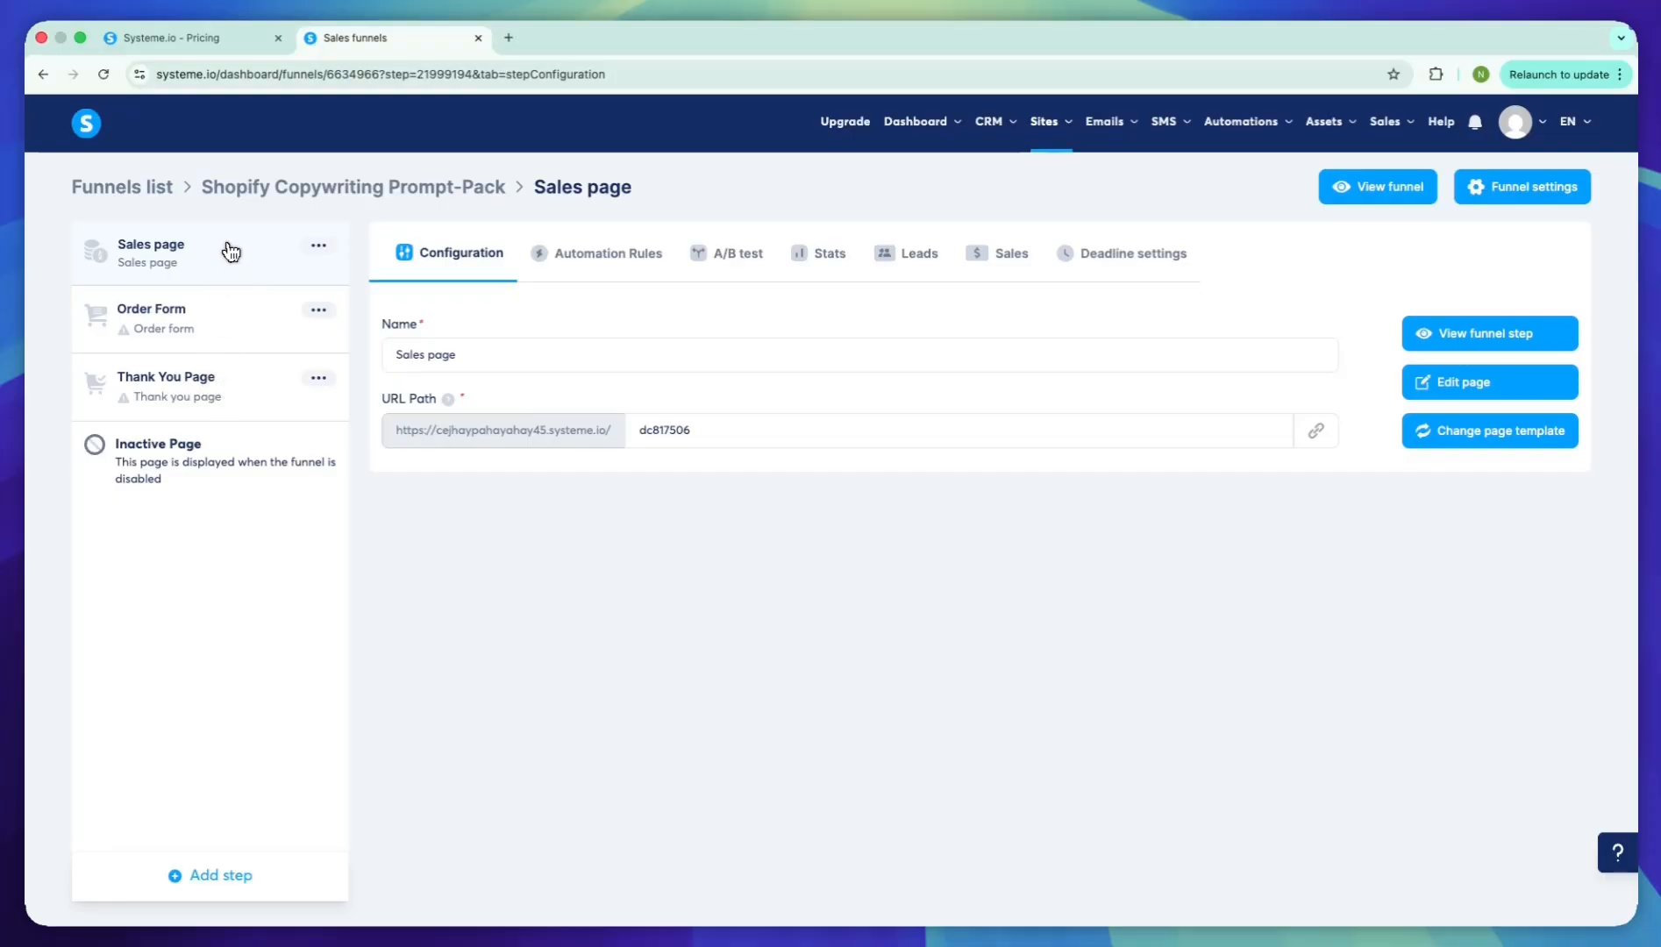
click(1513, 392)
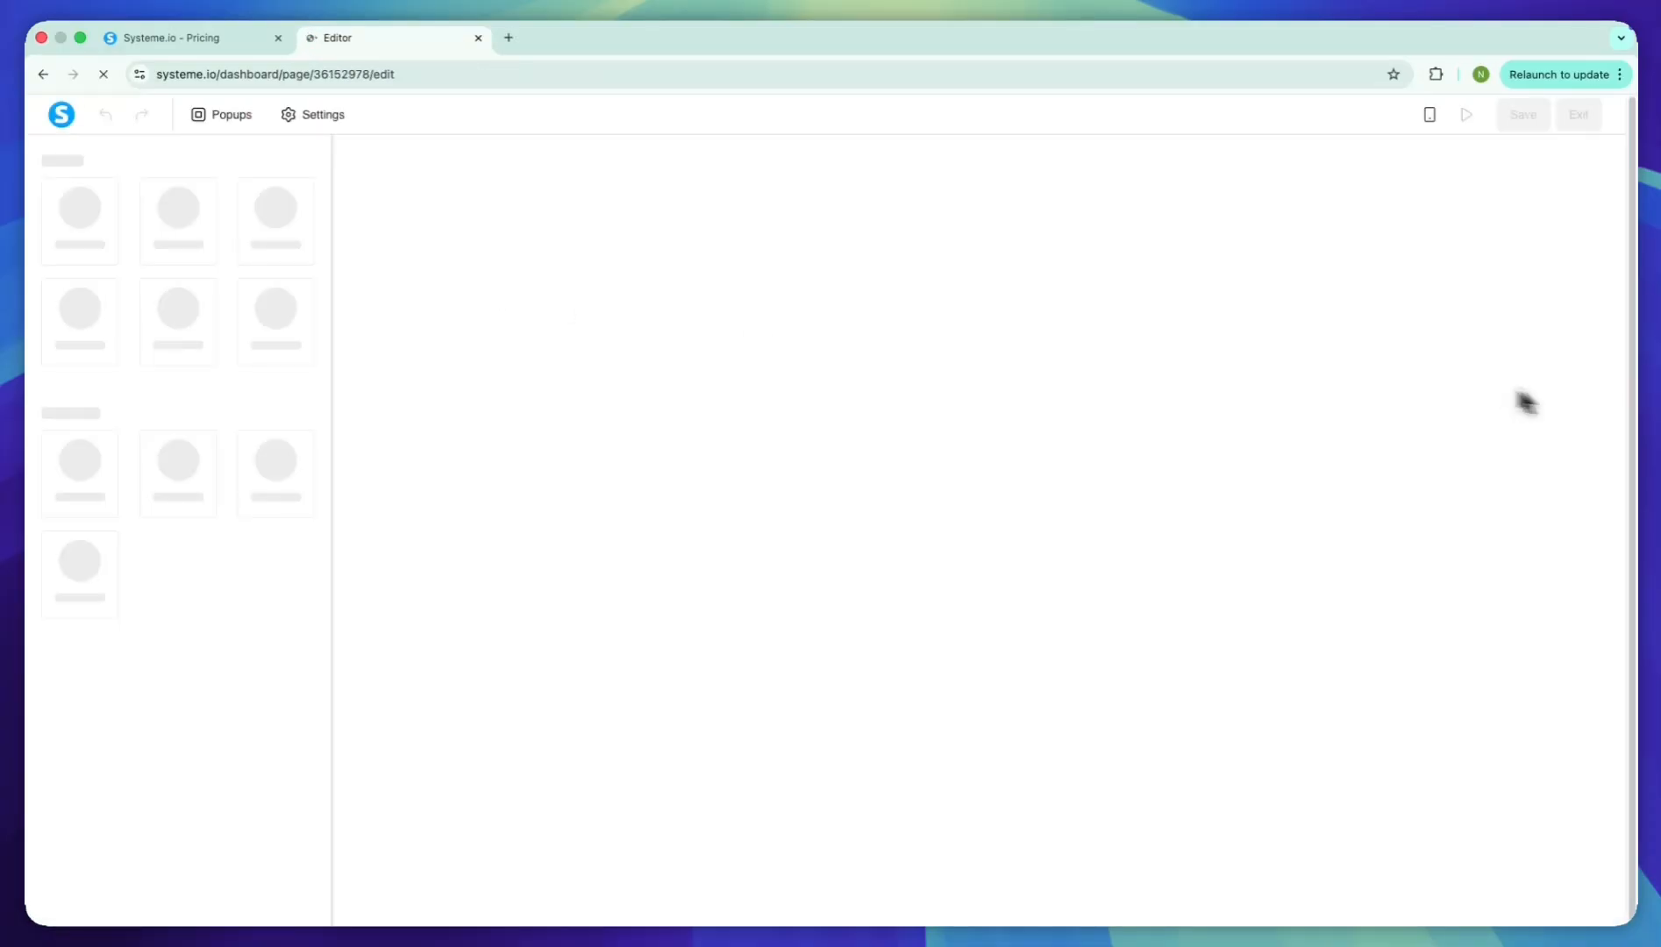
Inspect the header logo's image settings and look through the content of the template page
scroll(754, 179, up, 2)
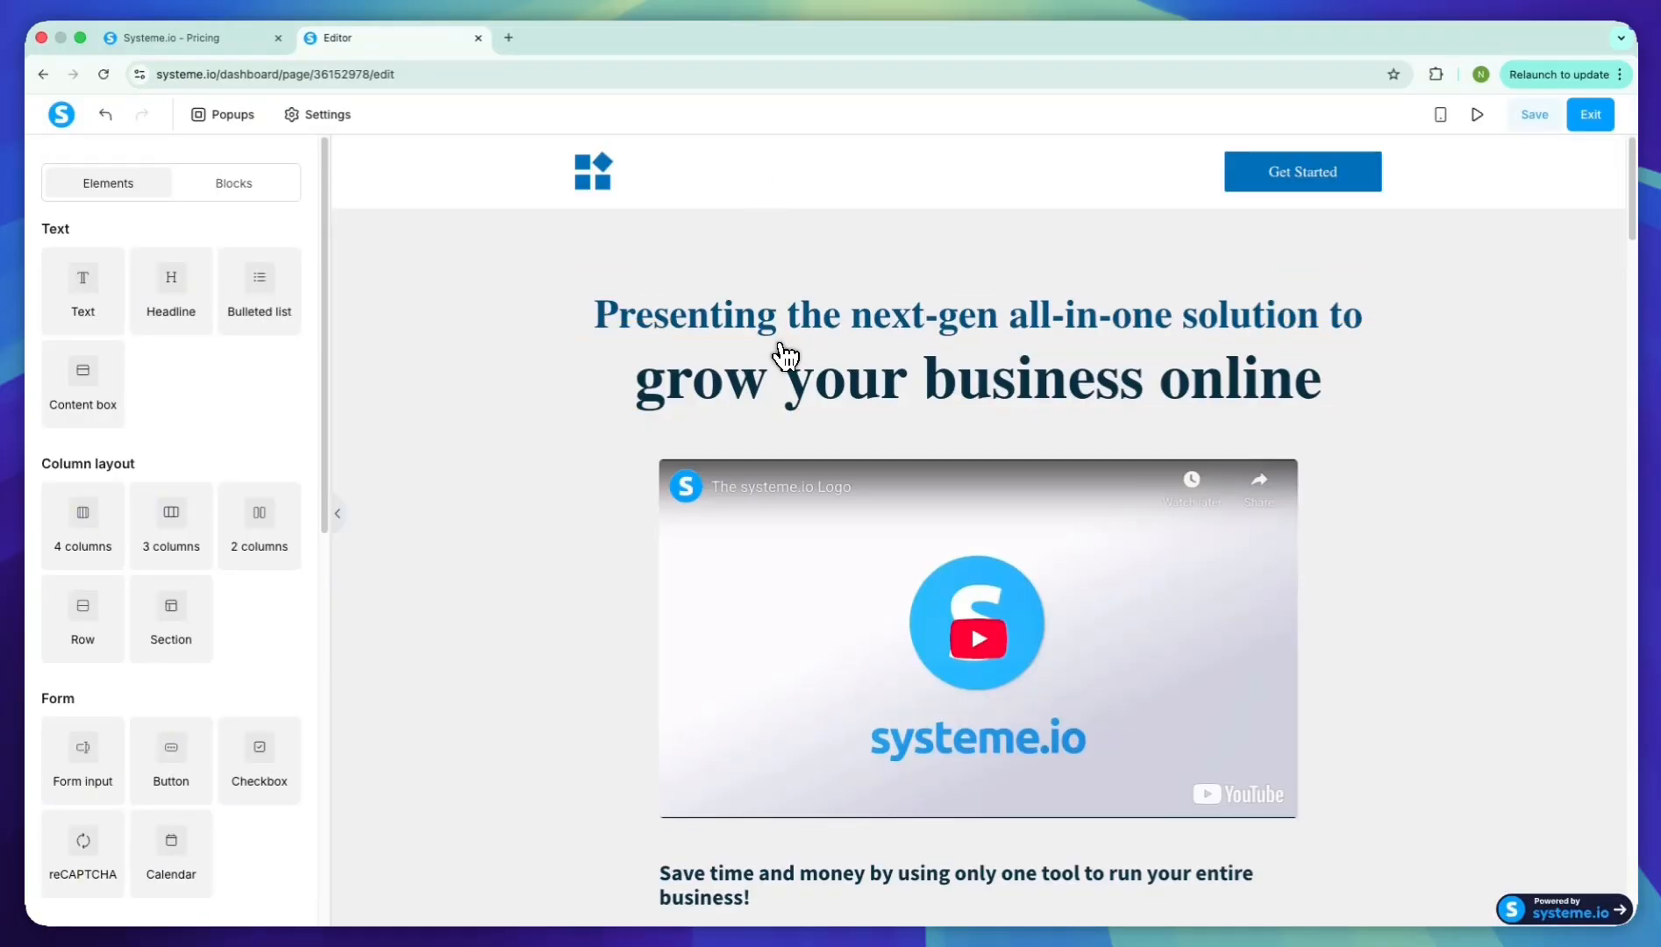
click(604, 181)
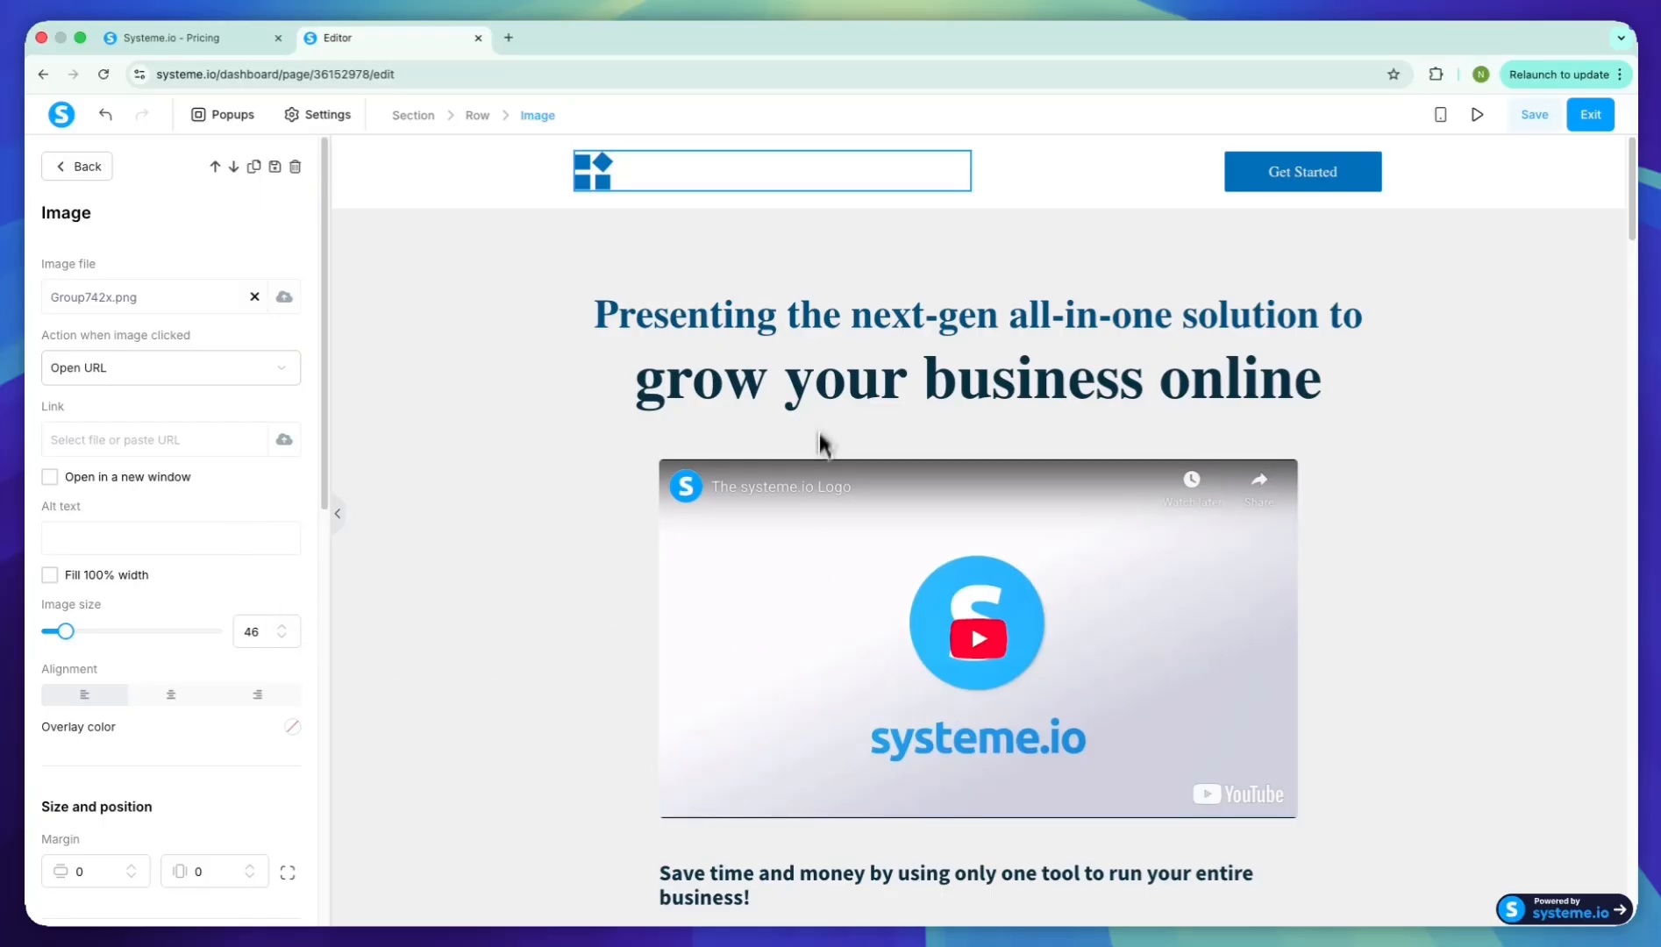
scroll(338, 535, down, 8)
scroll(266, 559, down, 3)
scroll(267, 559, up, 10)
click(588, 684)
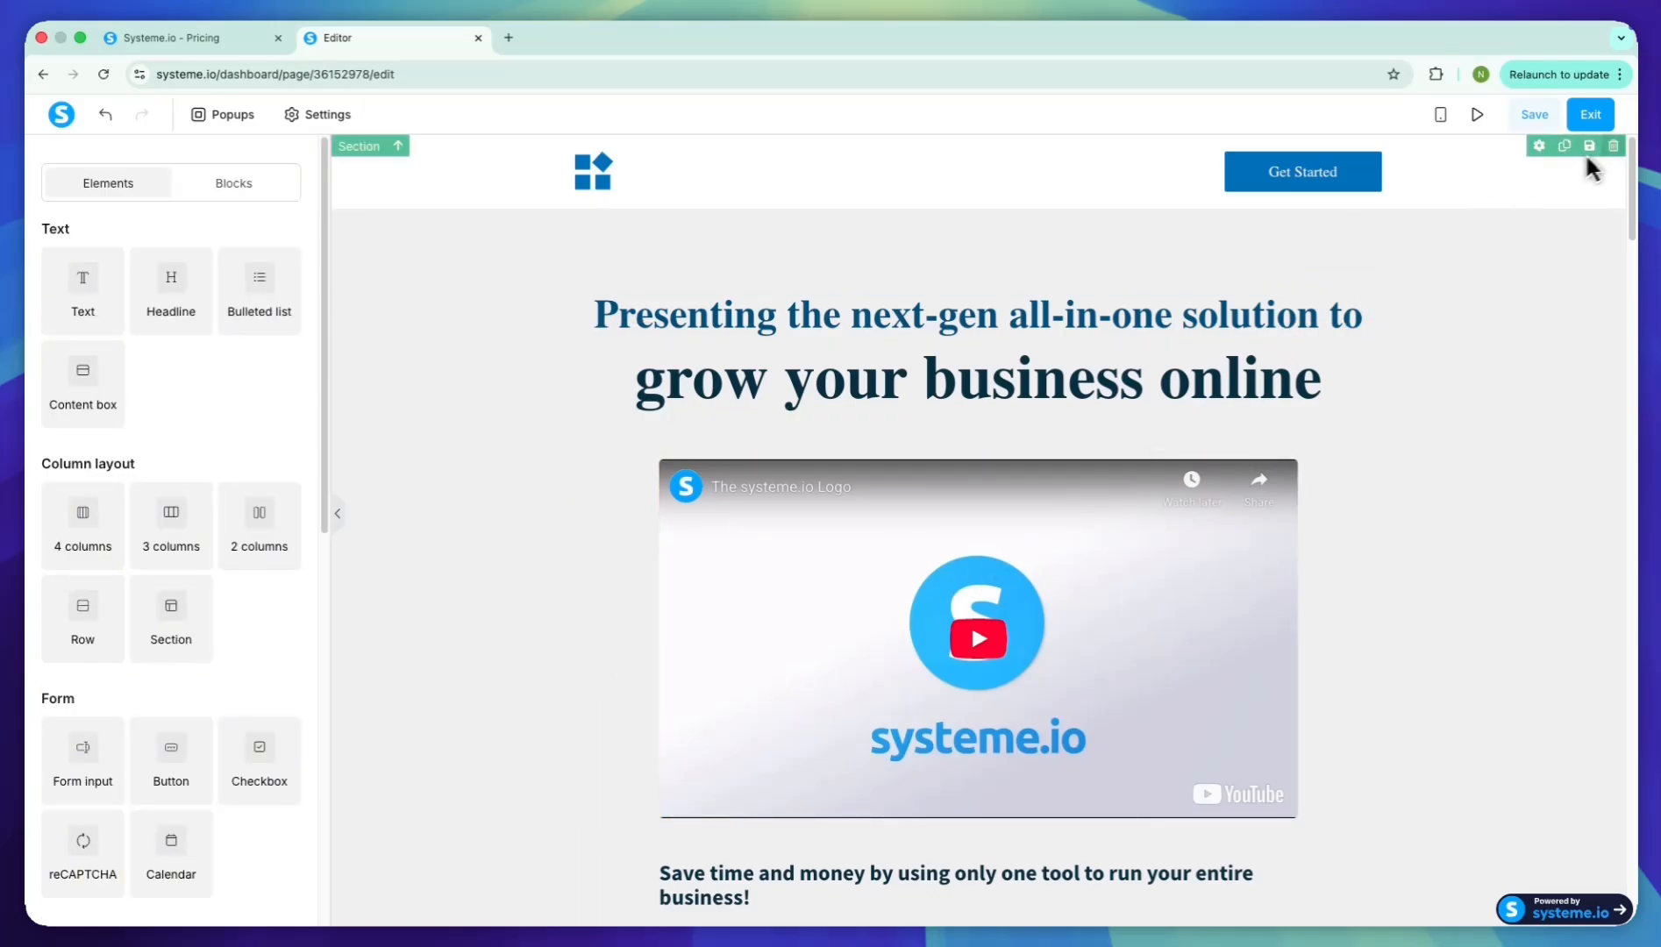
Delete the header section with the logo and Get Started button, and the video below the headline
click(1613, 146)
click(969, 180)
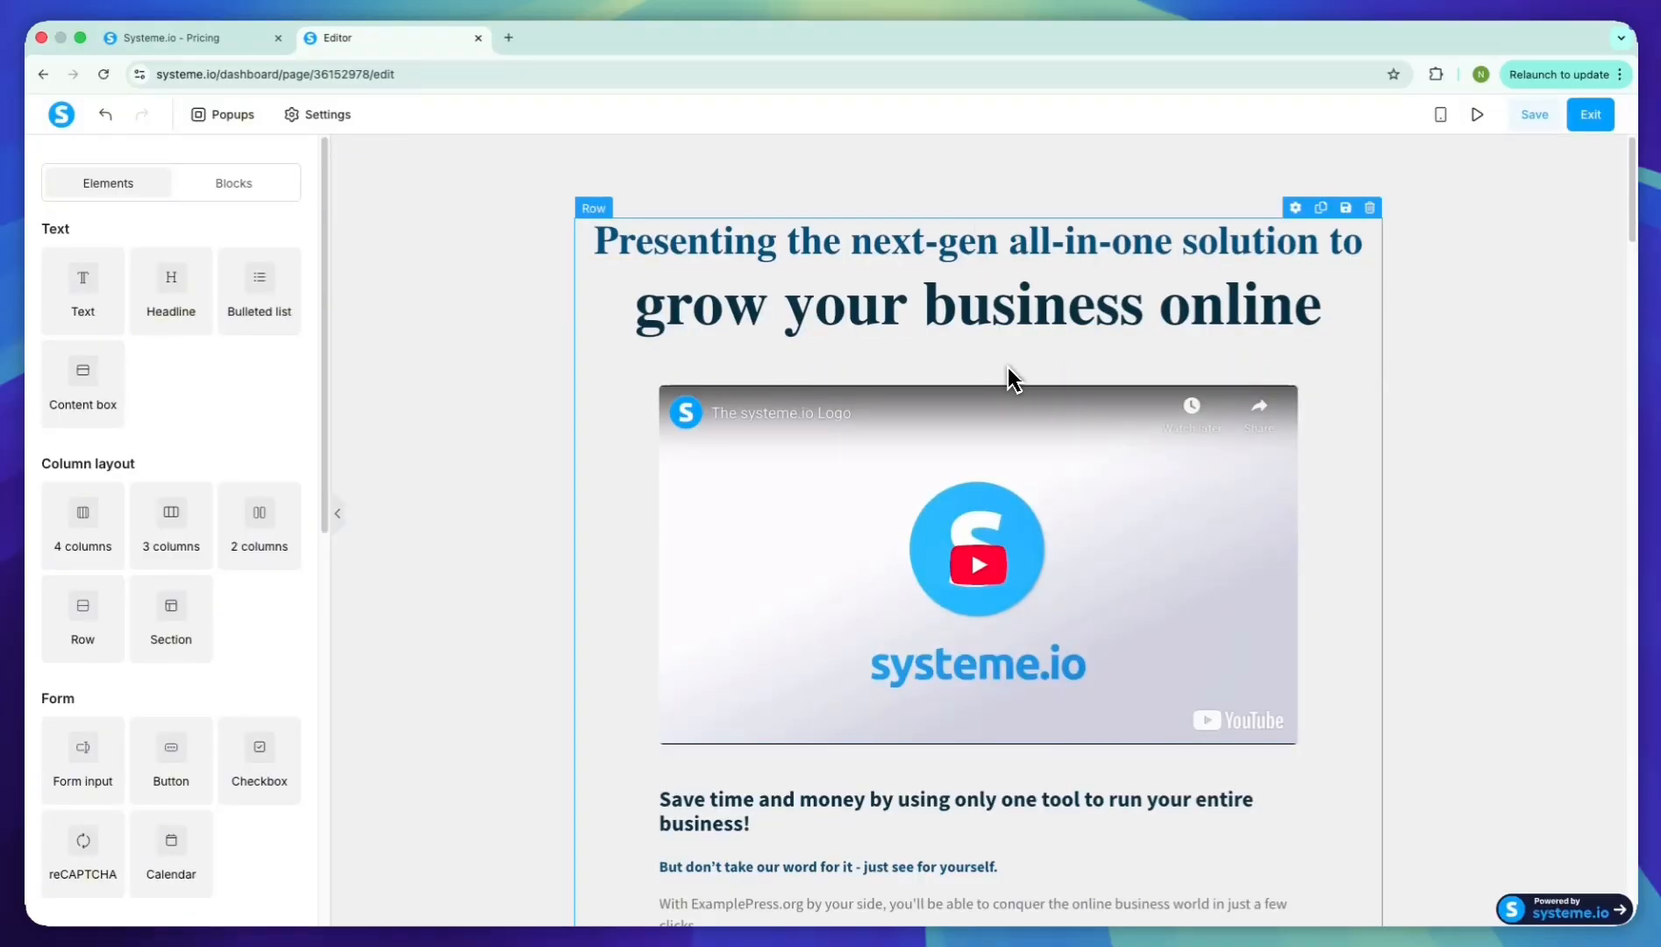
click(1285, 379)
click(969, 178)
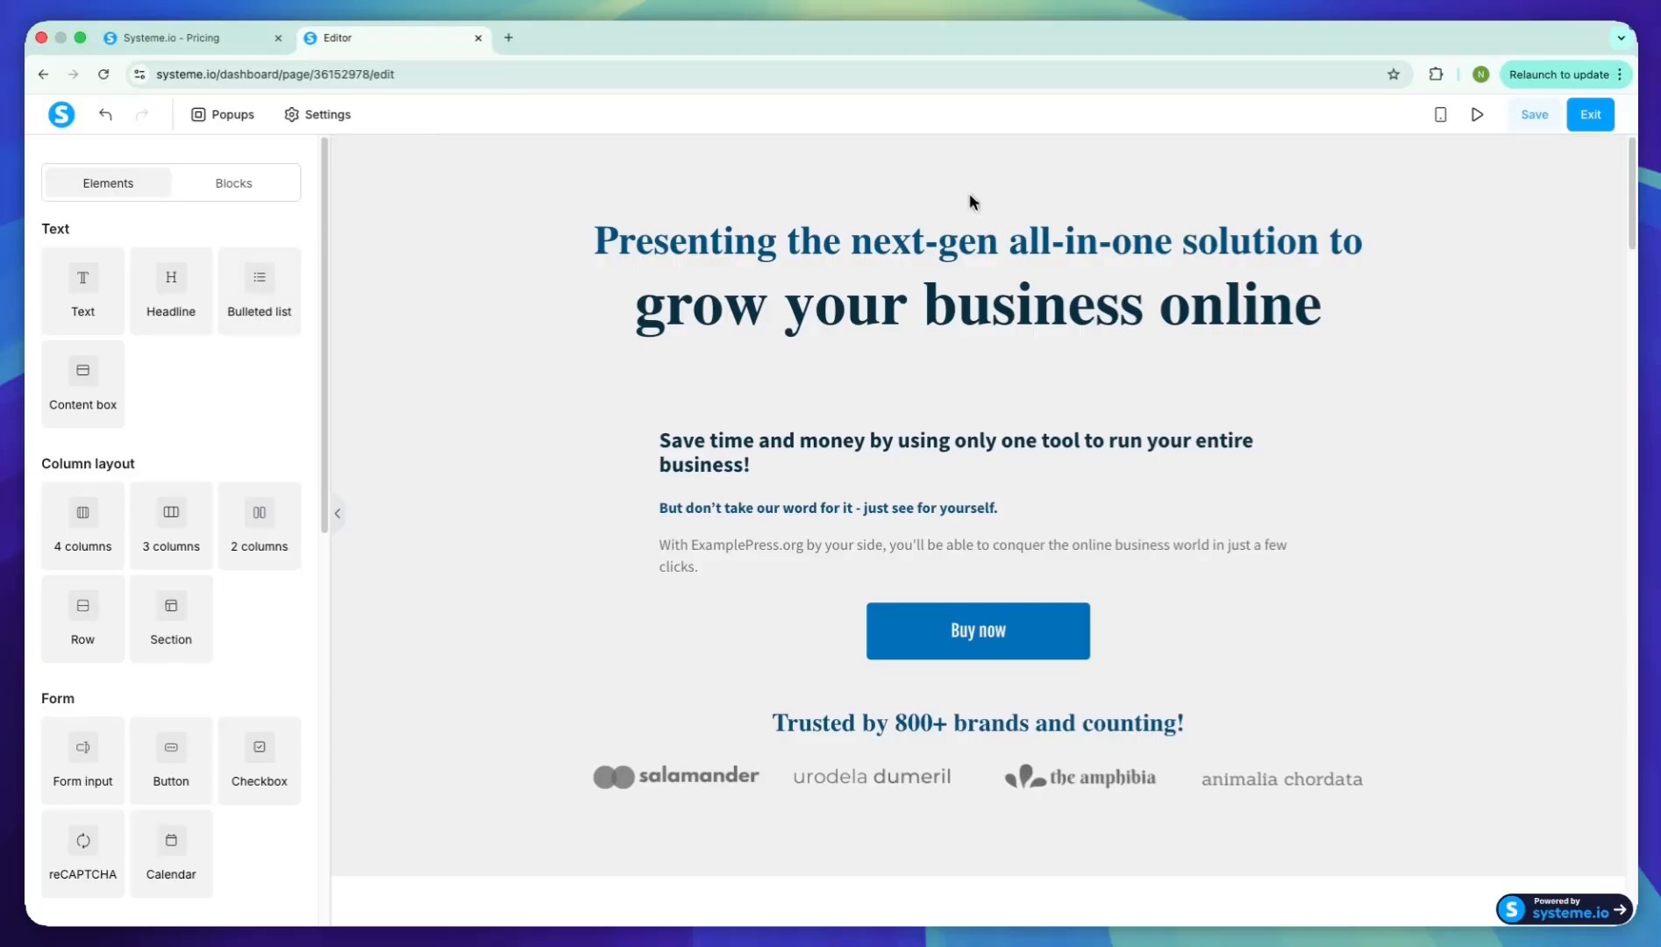
Insert the existing Shopify Copywriting Prompt-Pack image below the headline and shrink it to roughly half its size
scroll(167, 526, down, 5)
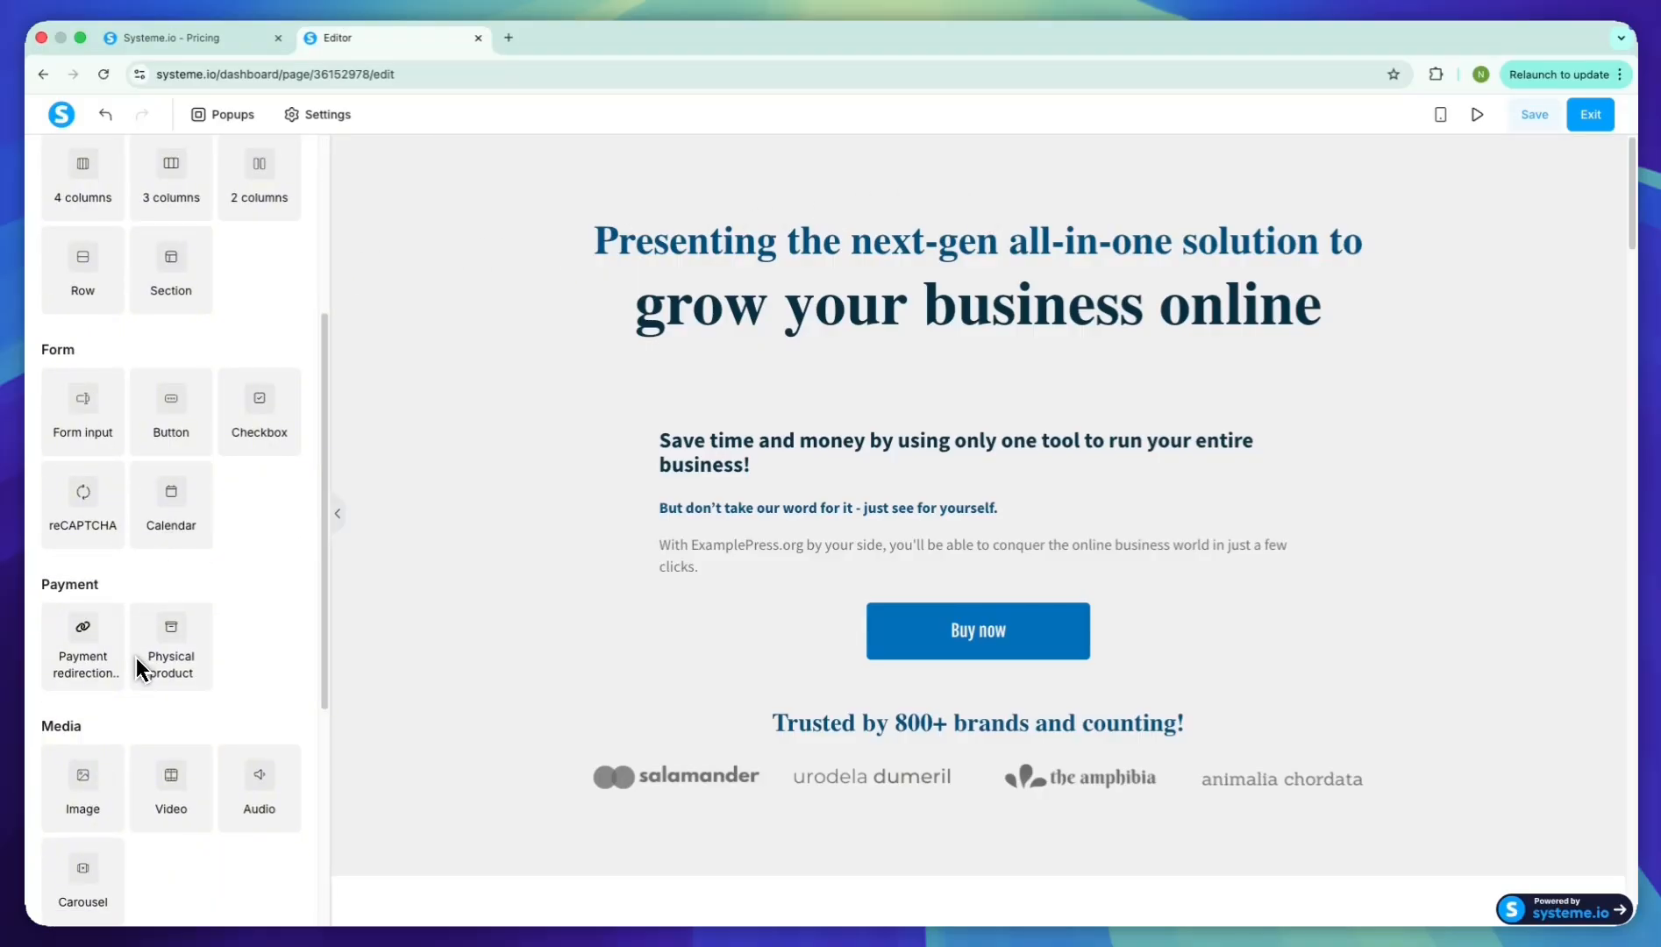
scroll(131, 640, down, 1)
drag(83, 741, 886, 393)
click(283, 298)
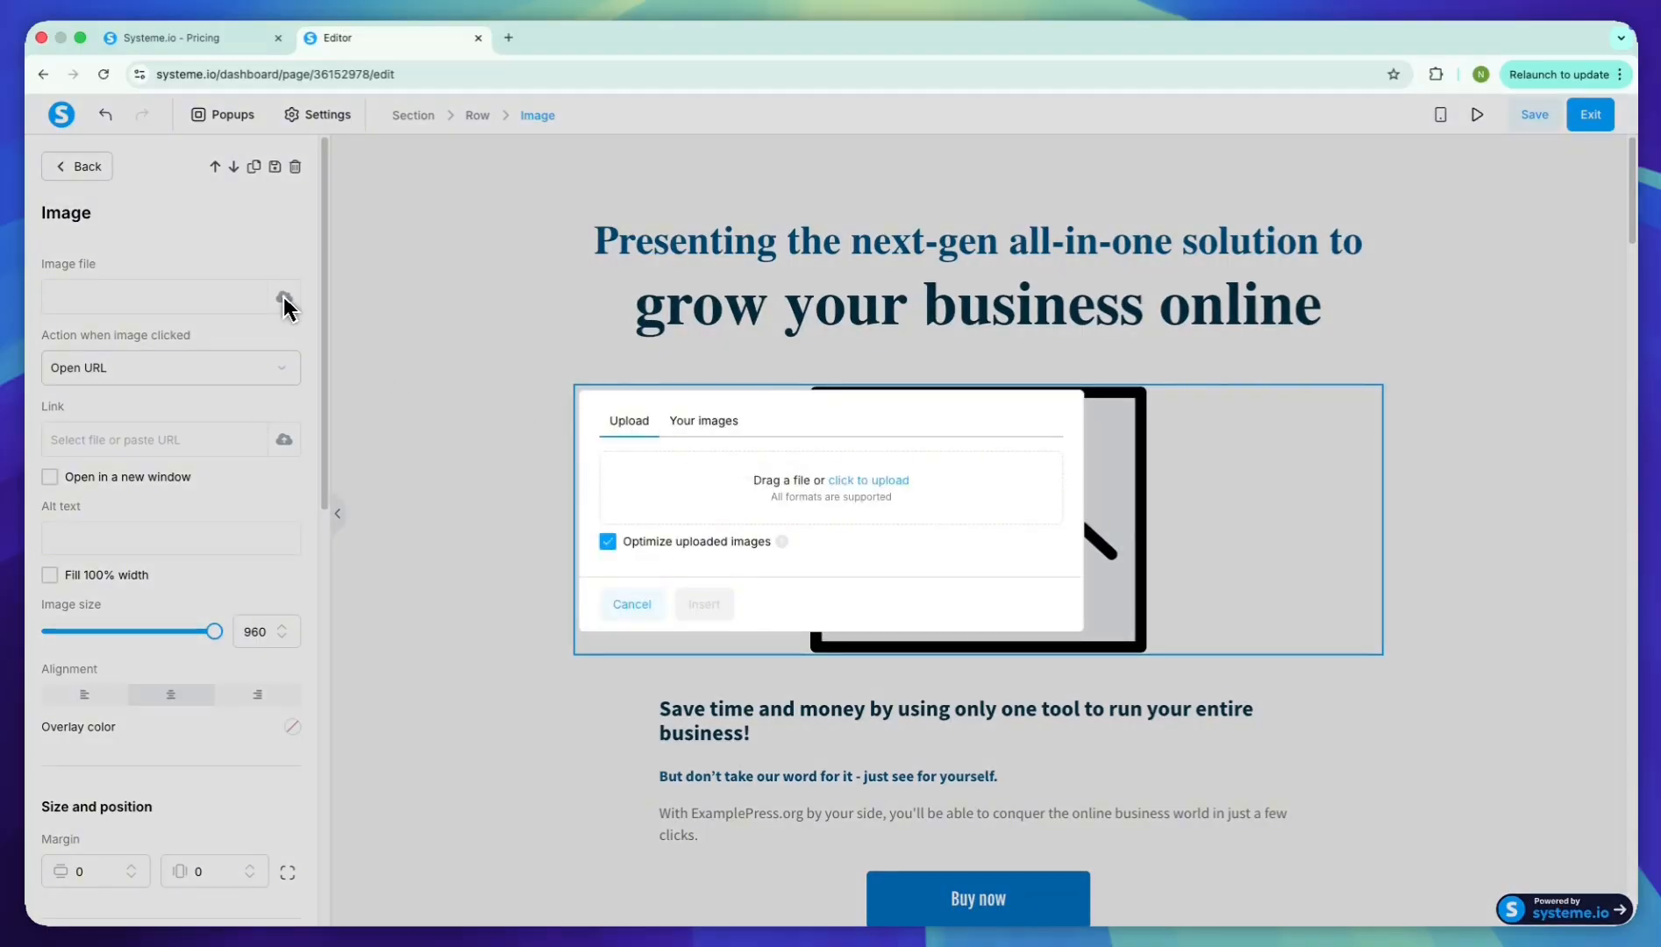
click(703, 420)
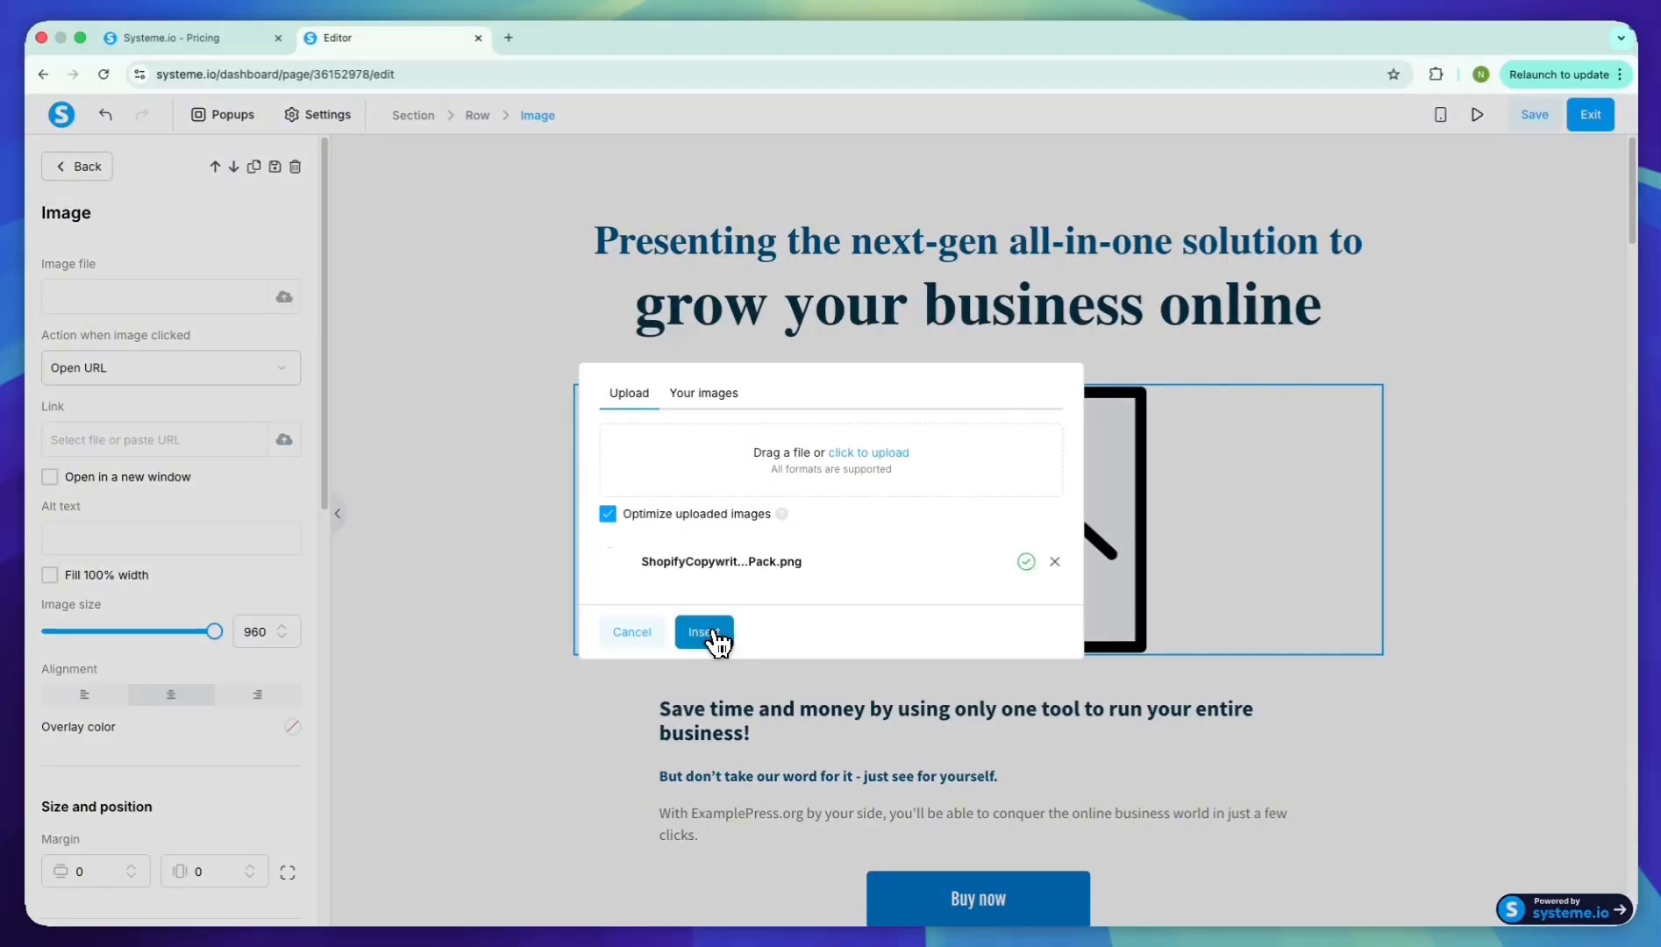
click(704, 632)
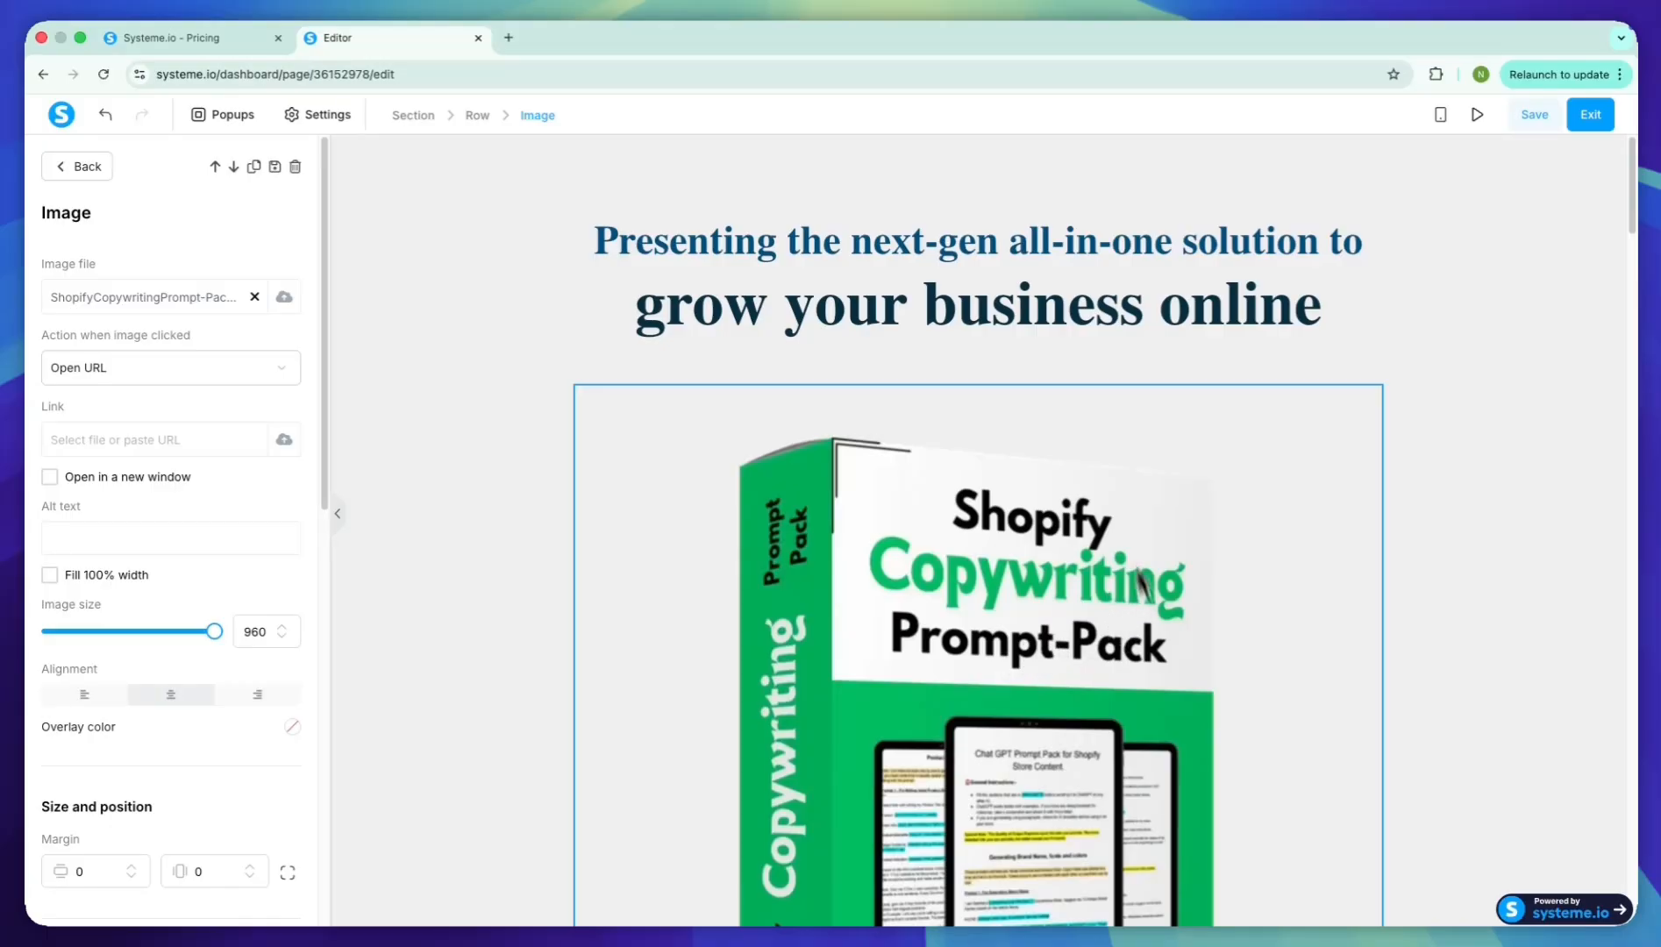
drag(214, 631, 136, 636)
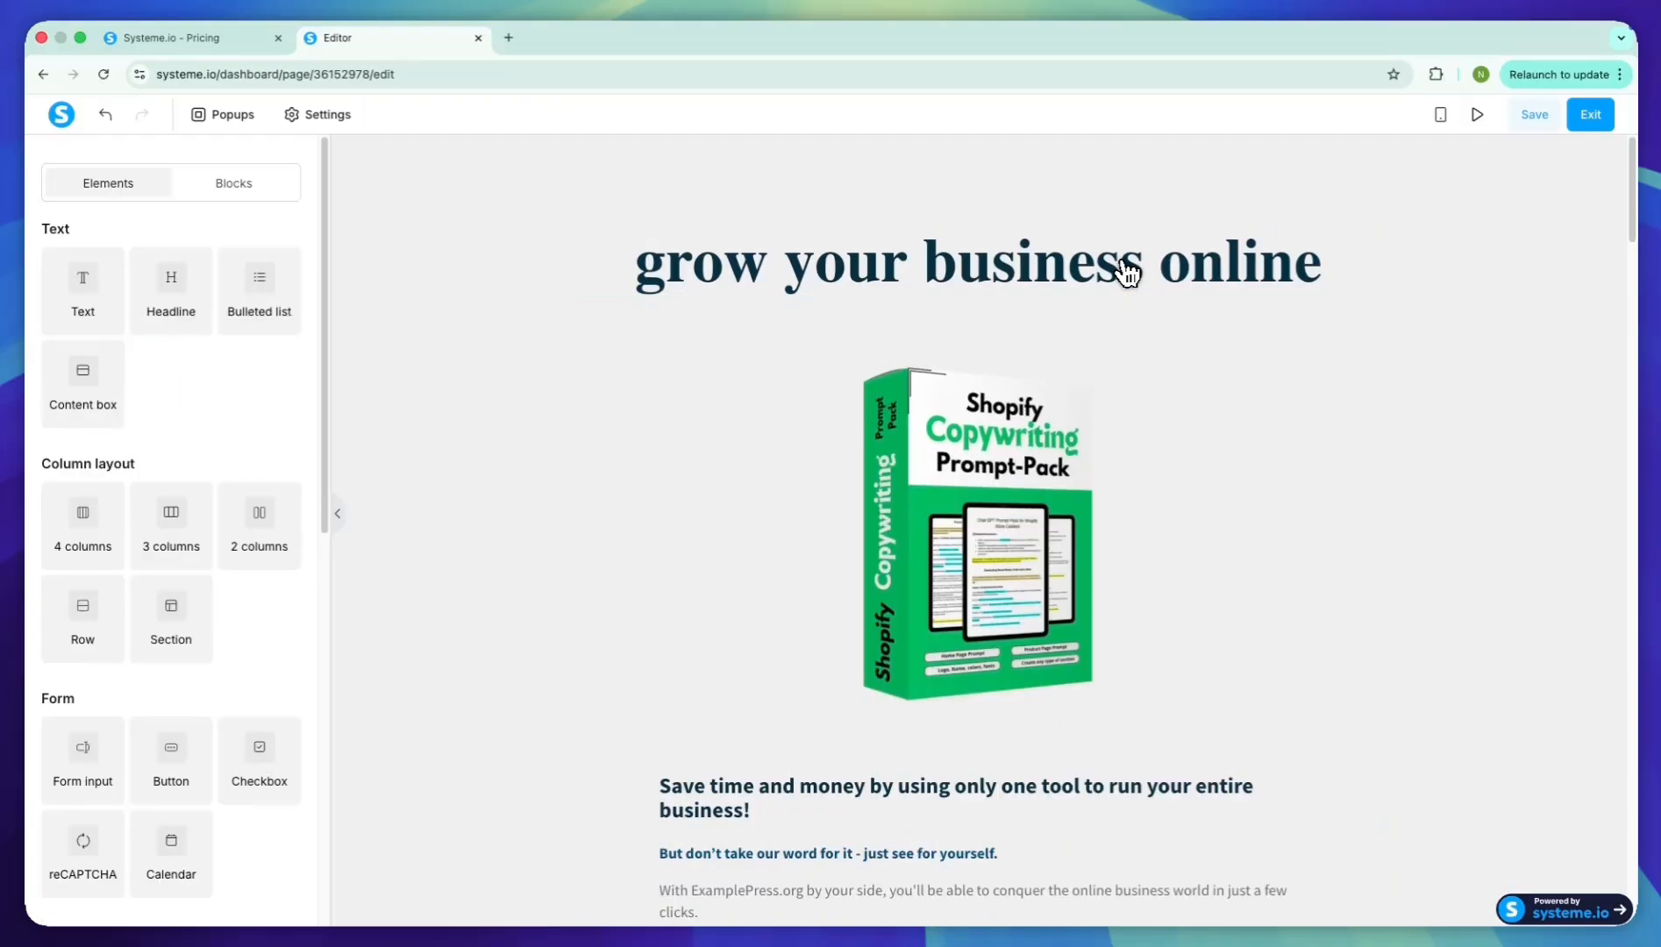
Replace the "grow your business online" headline with "Write High-Converting Shopify Copy in Minutes!"
click(1354, 288)
click(1347, 275)
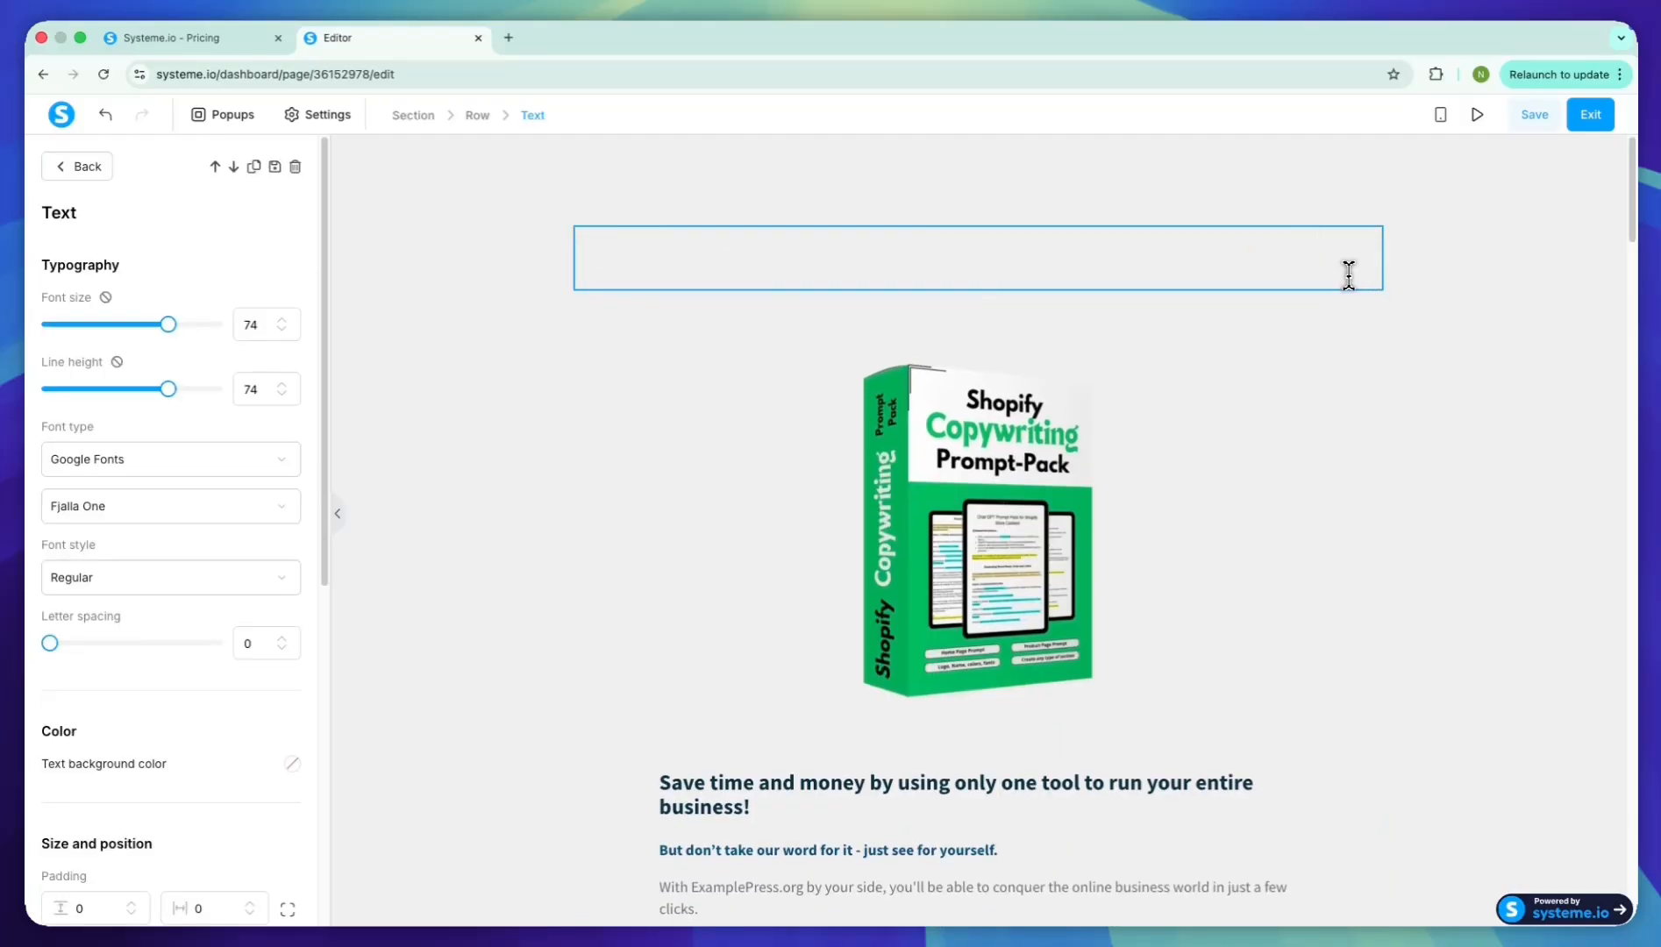
text(Write )
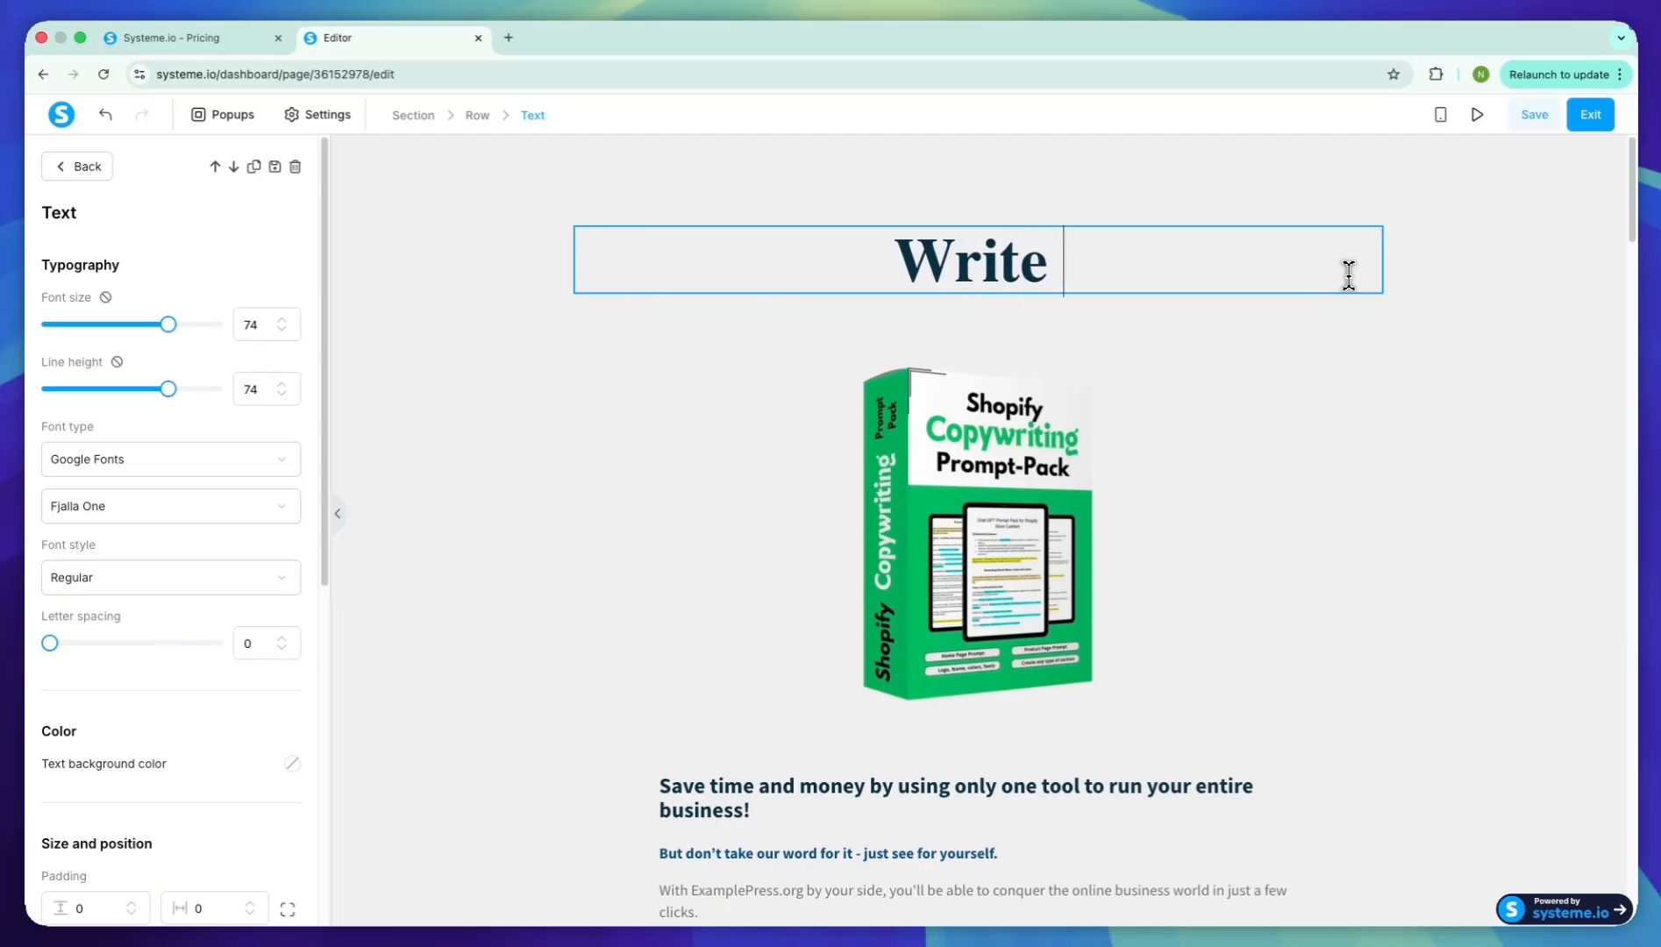
text(High-Converting Shopify Copy in Minutes!)
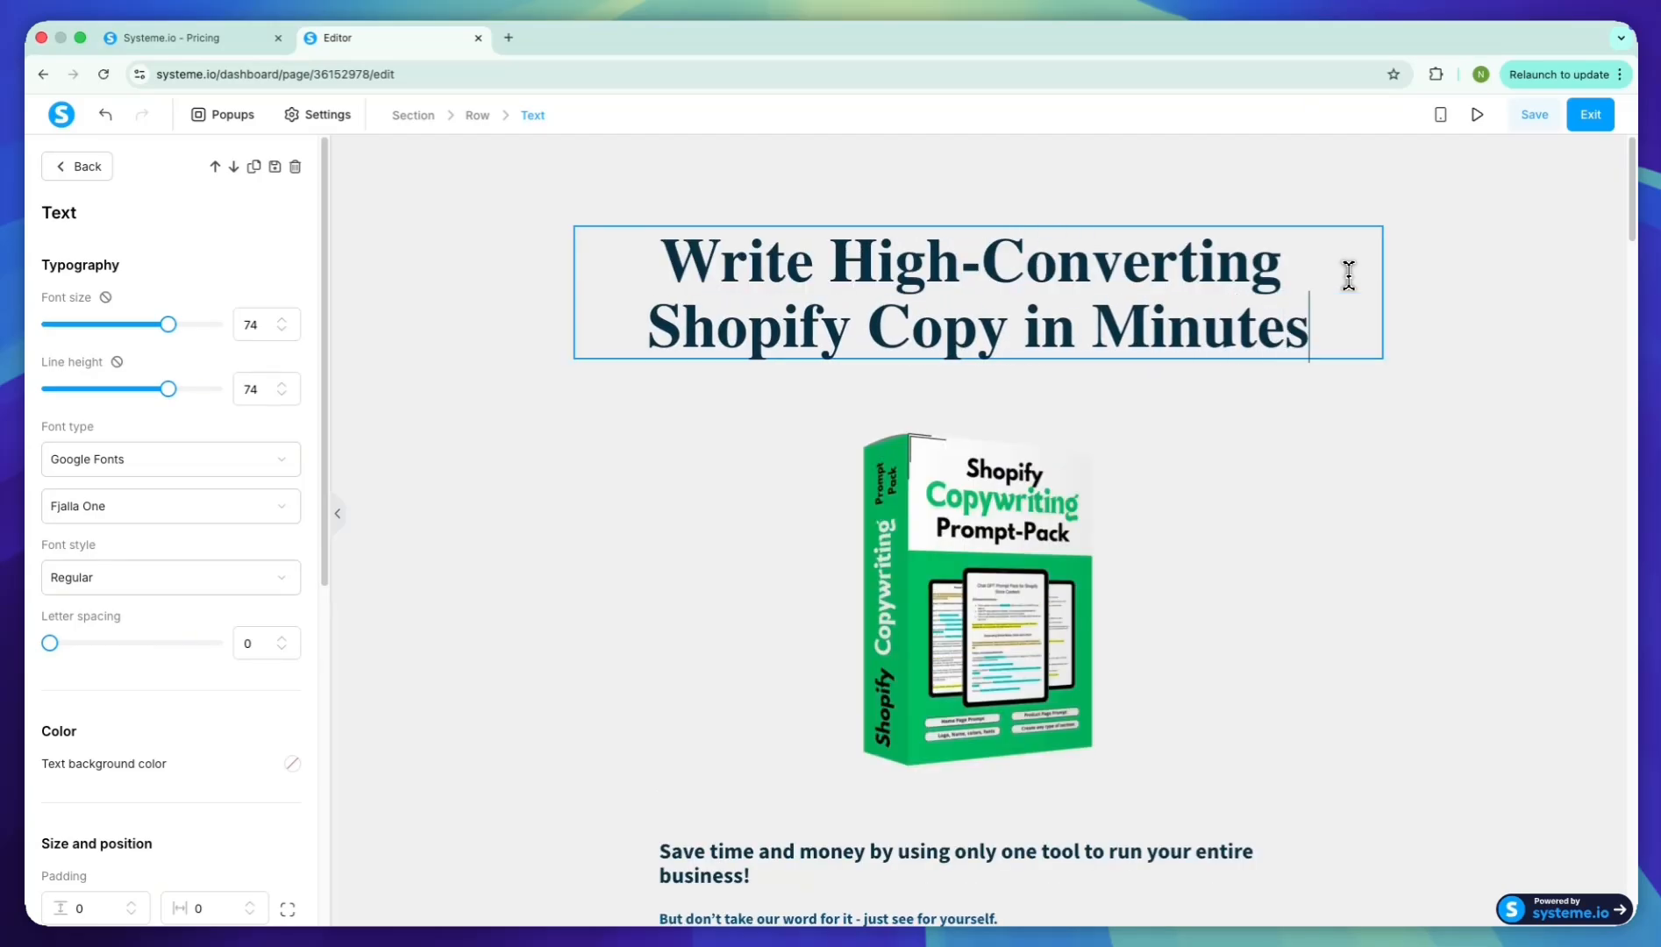
click(1177, 460)
Delete the two text elements between the "Save time and money" heading and the Buy now button
scroll(1183, 491, down, 2)
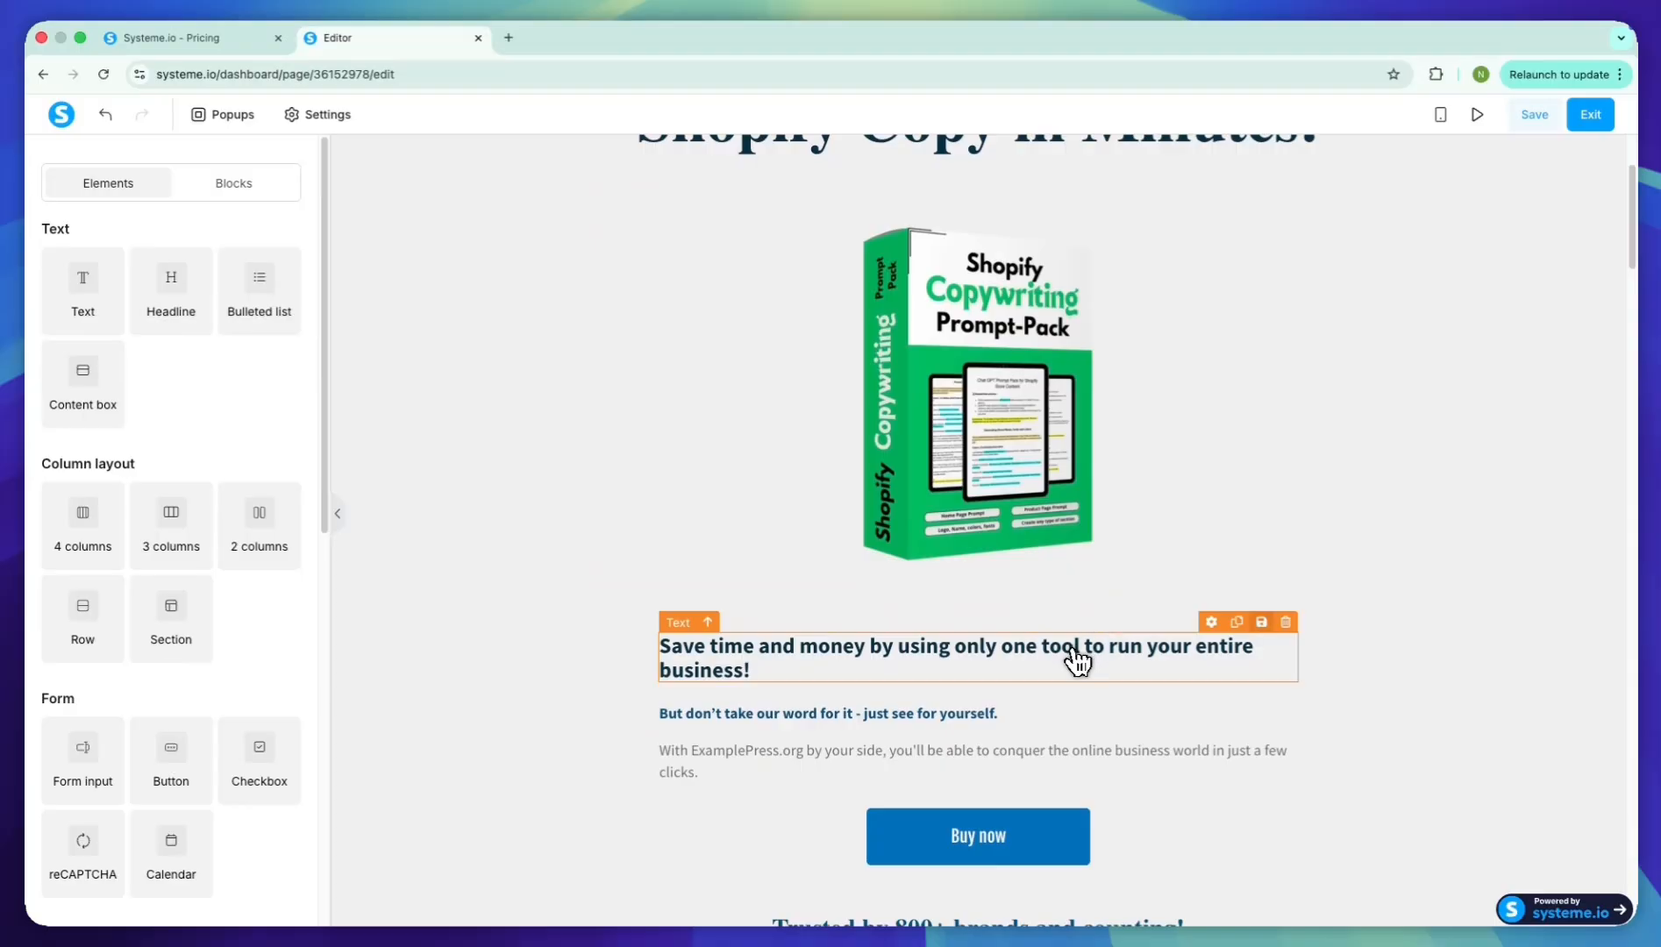
click(1286, 623)
click(899, 180)
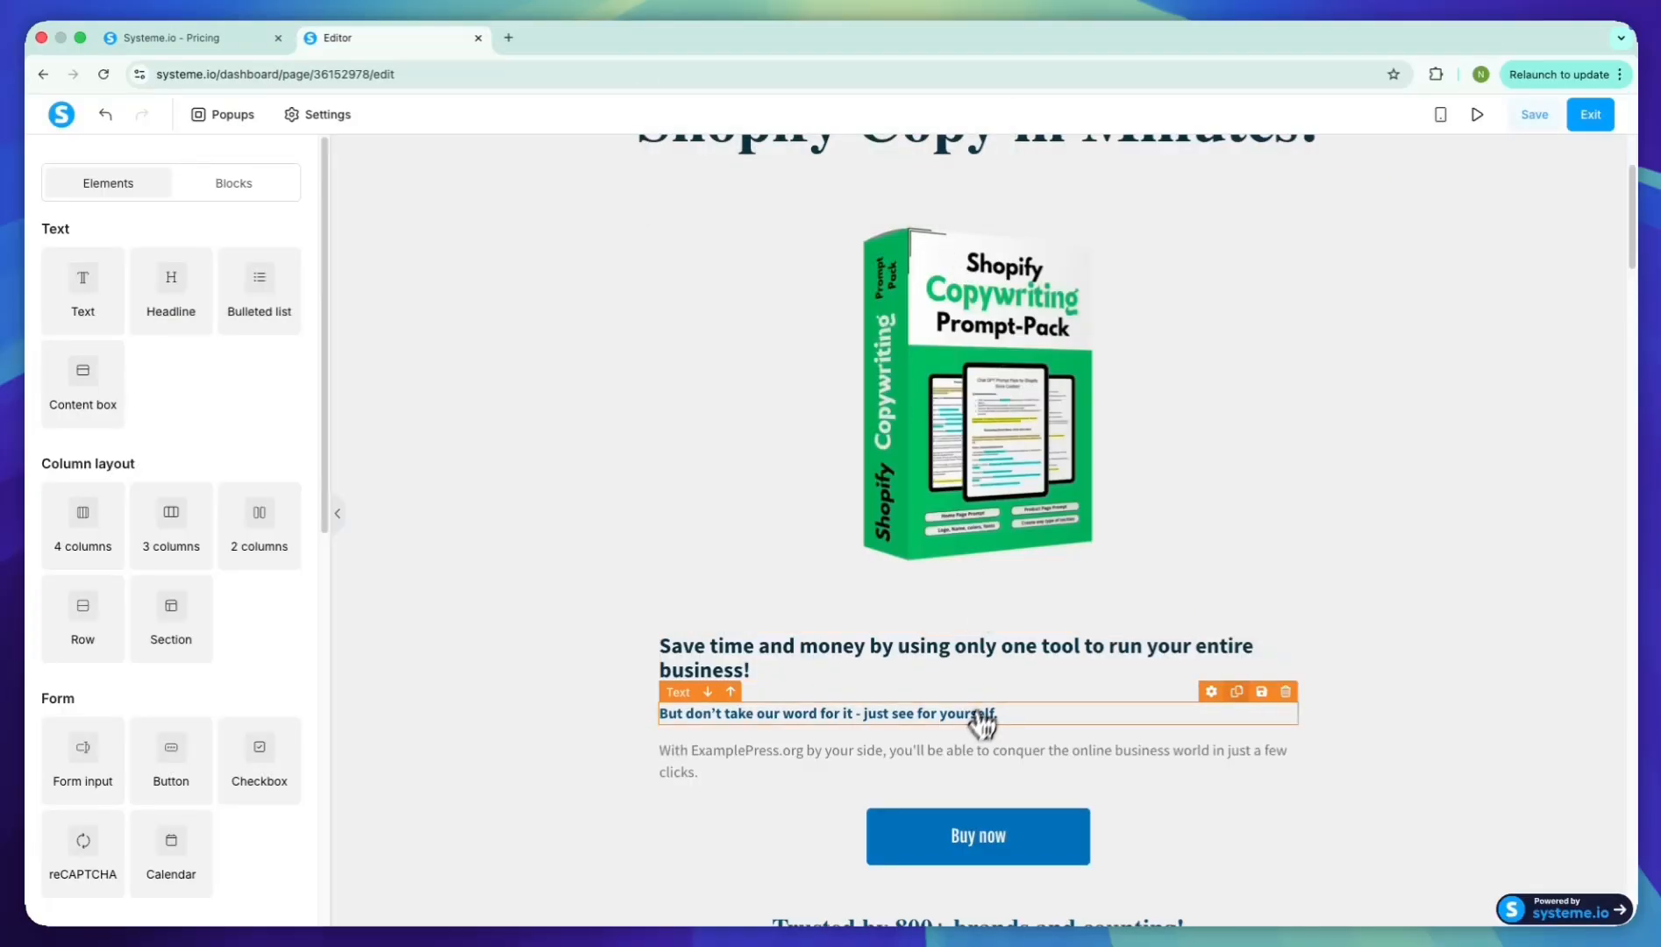
click(1286, 692)
click(970, 180)
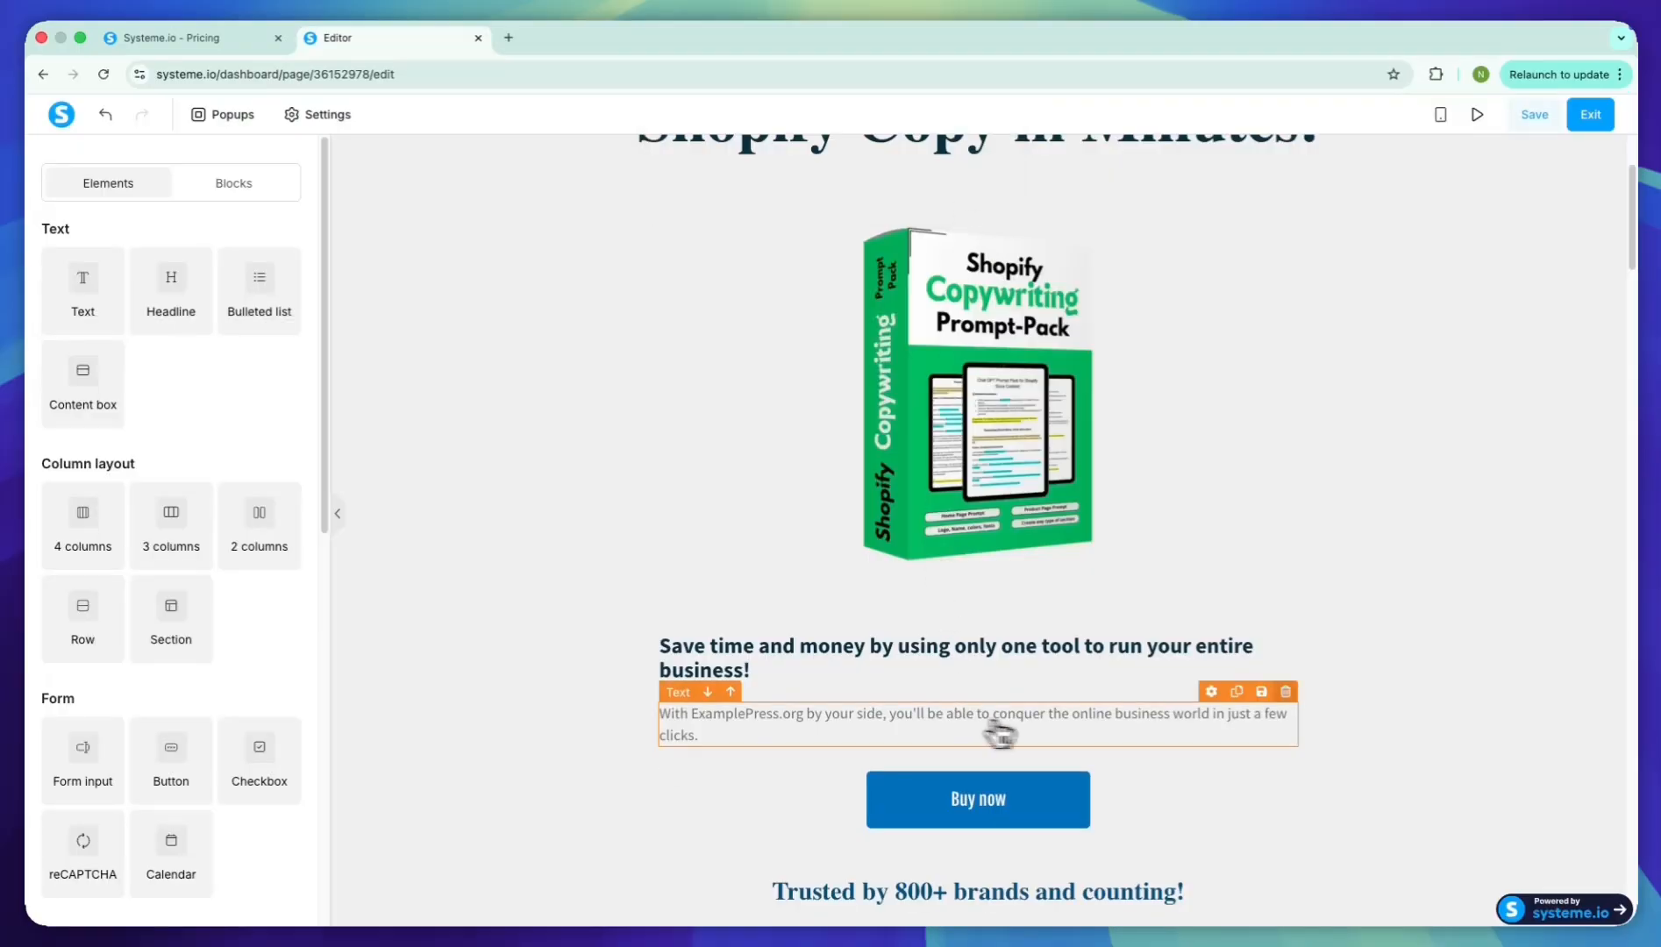
click(1286, 692)
click(970, 179)
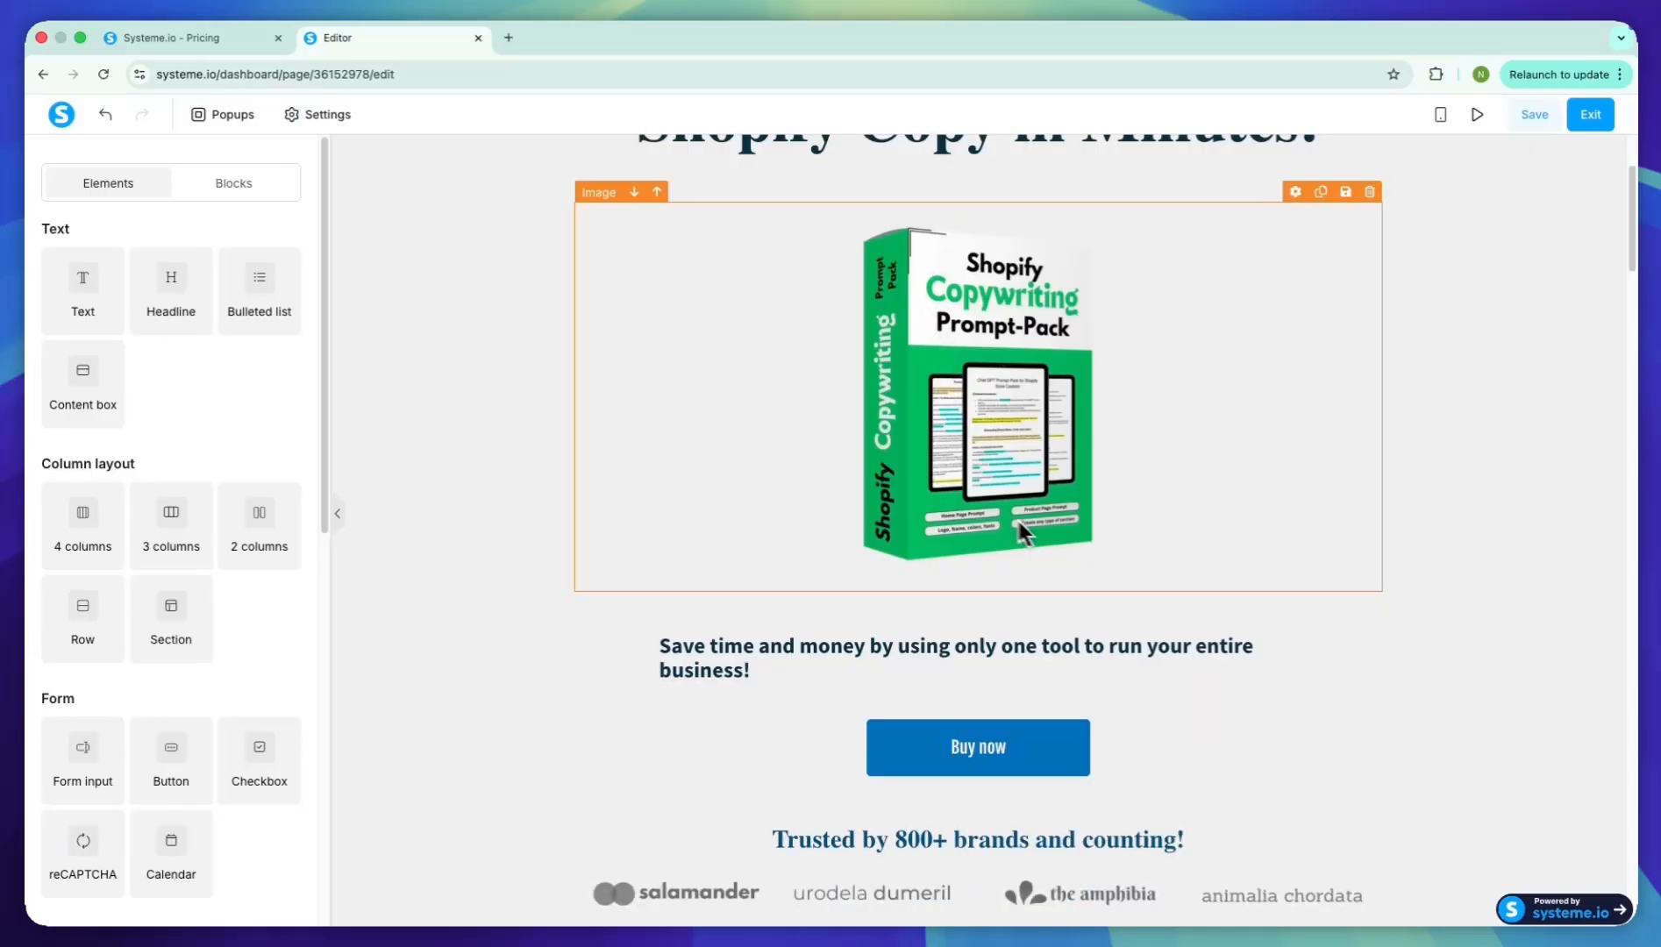
Replace the "Save time and money" text above the Buy now button with "$37 Shopify Copywriting Prompt-Pack + Personal Guide" and center it
click(1011, 646)
key(ctrl+a)
text($)
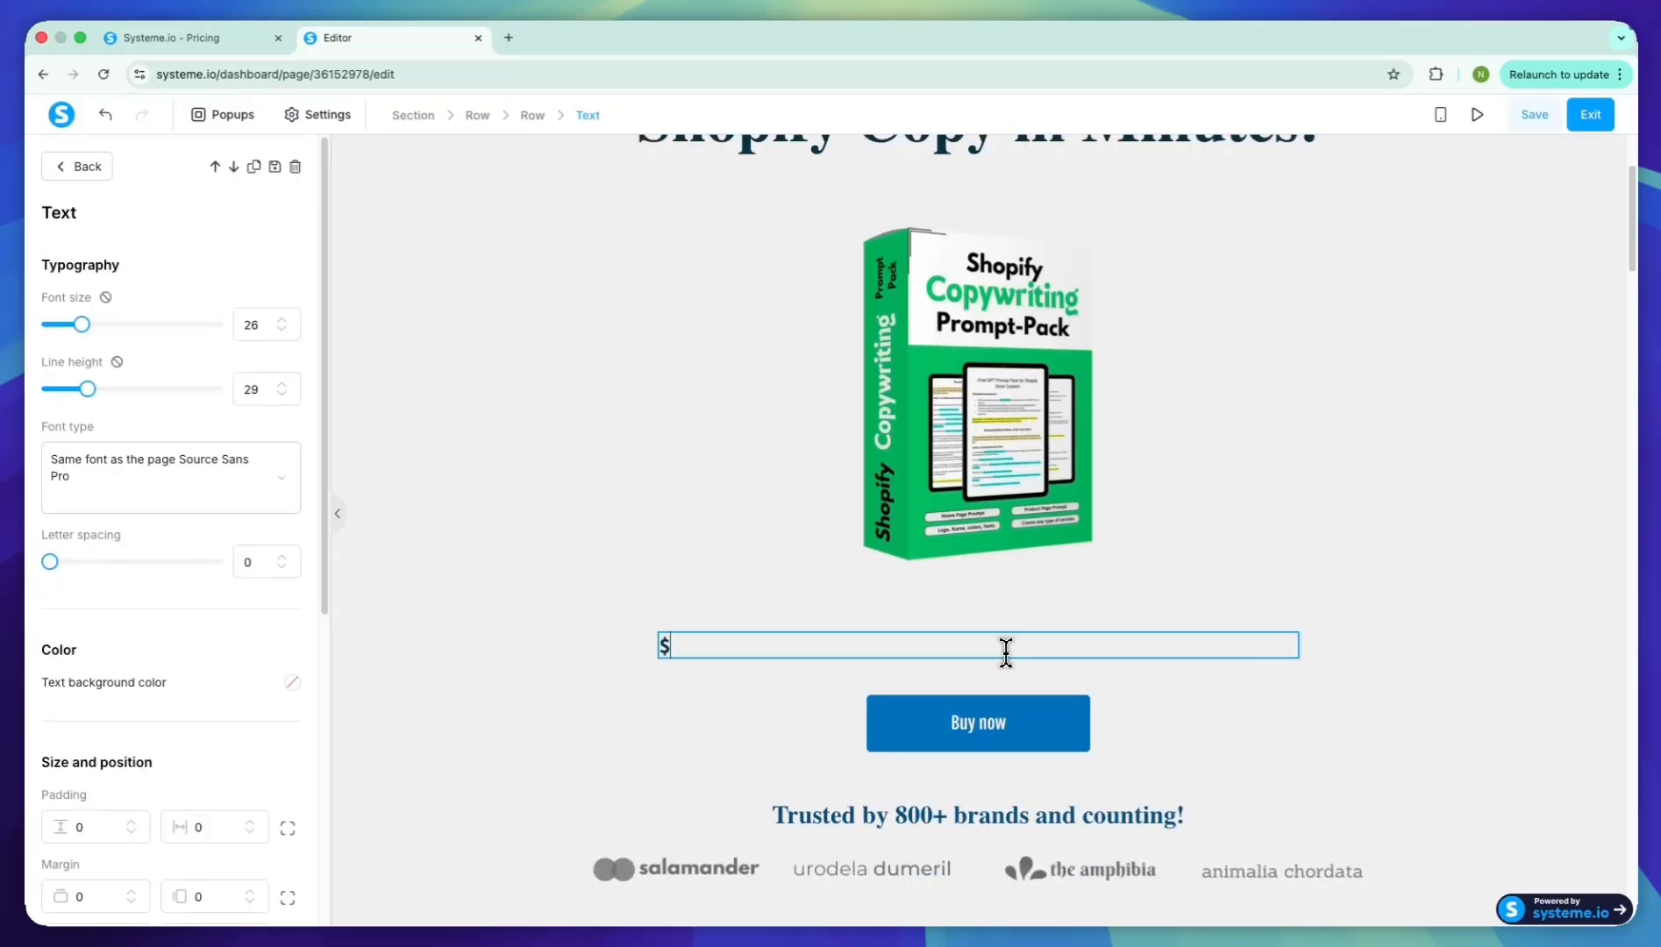
text(37 Shopify Copywriting Prompt)
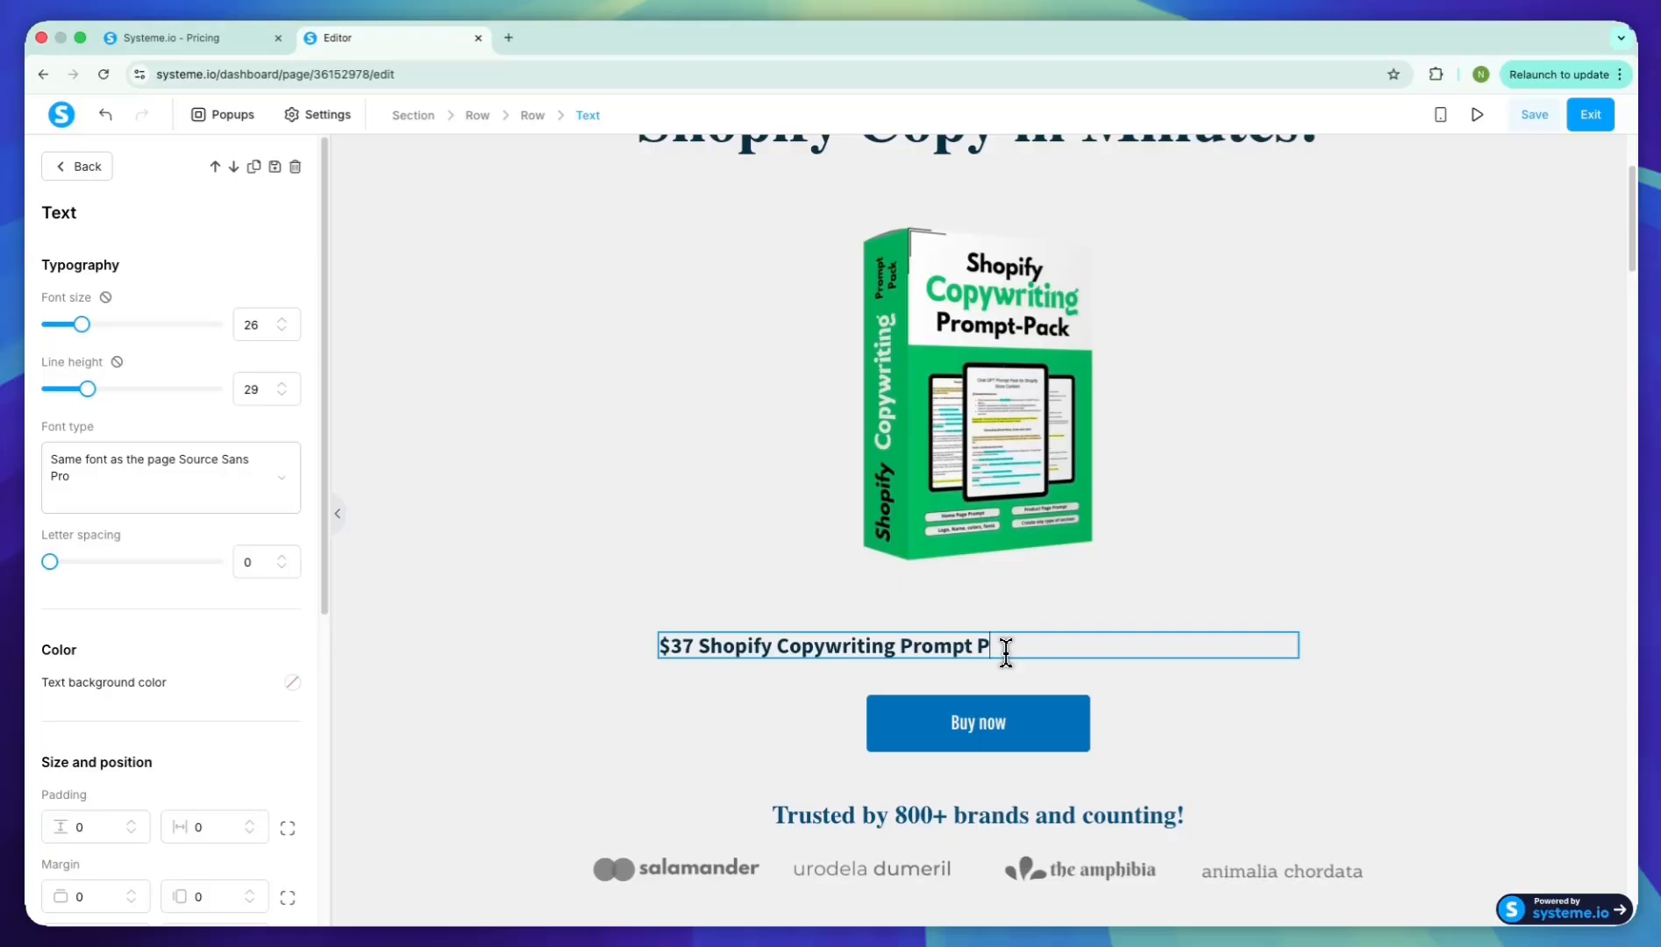
text(-Pack + Personal Guide)
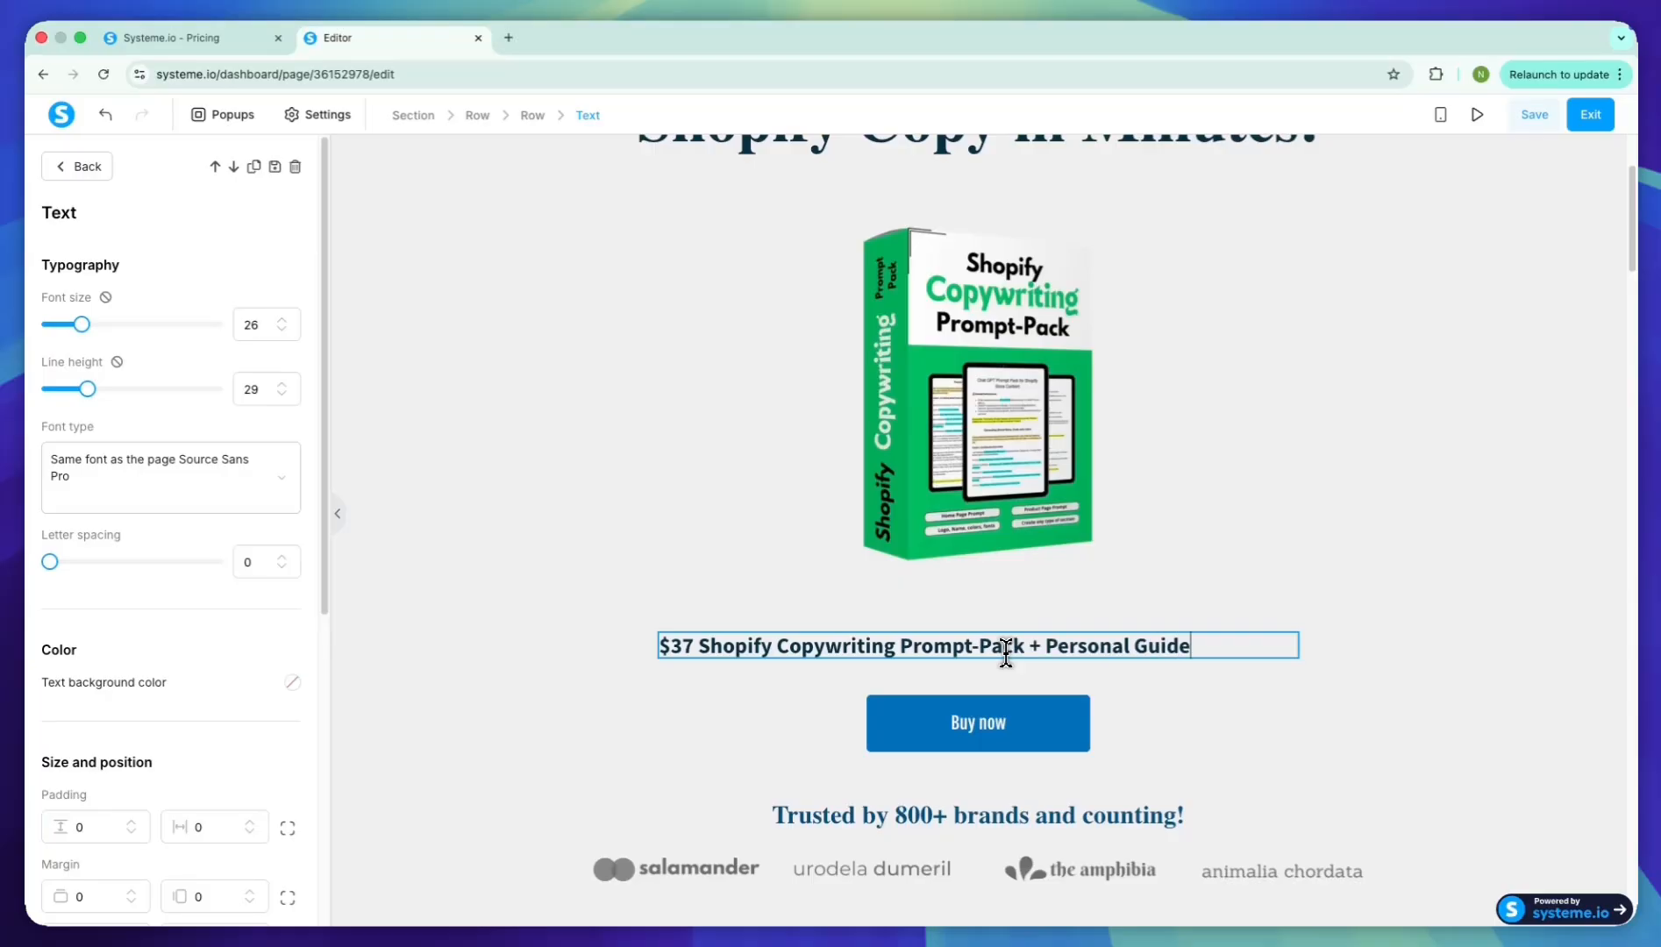
scroll(180, 627, down, 6)
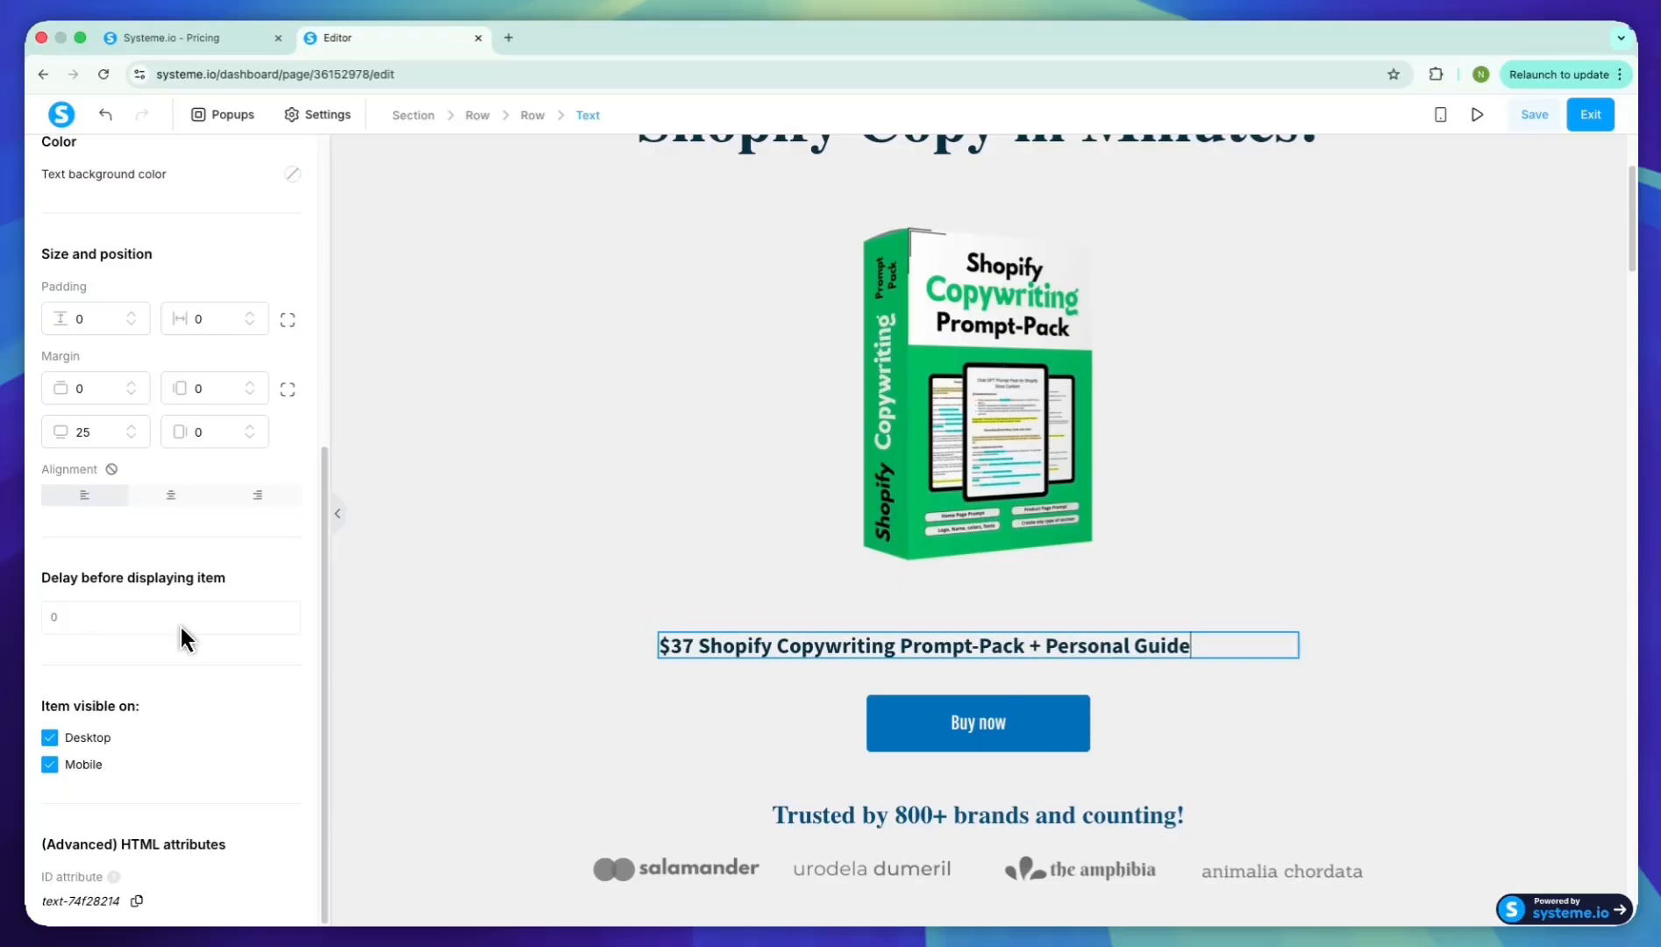
click(187, 504)
key(Escape)
scroll(570, 493, up, 1)
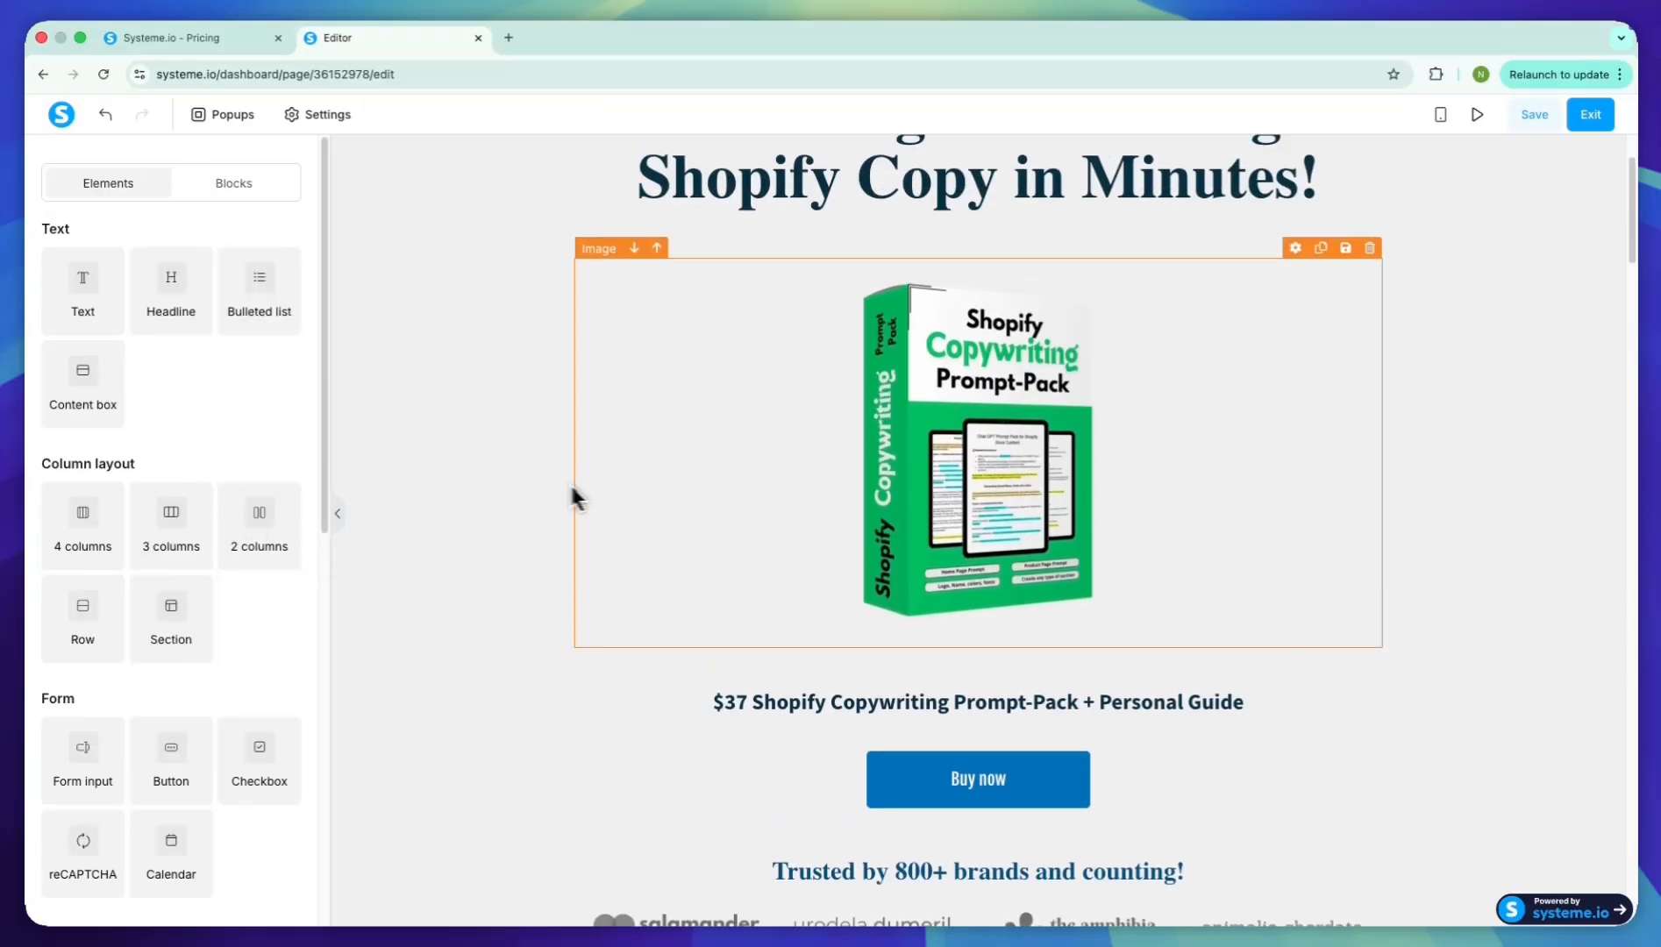
Set the action of the Buy now button under the $37 text to Next step URL
scroll(969, 678, up, 2)
scroll(208, 564, down, 8)
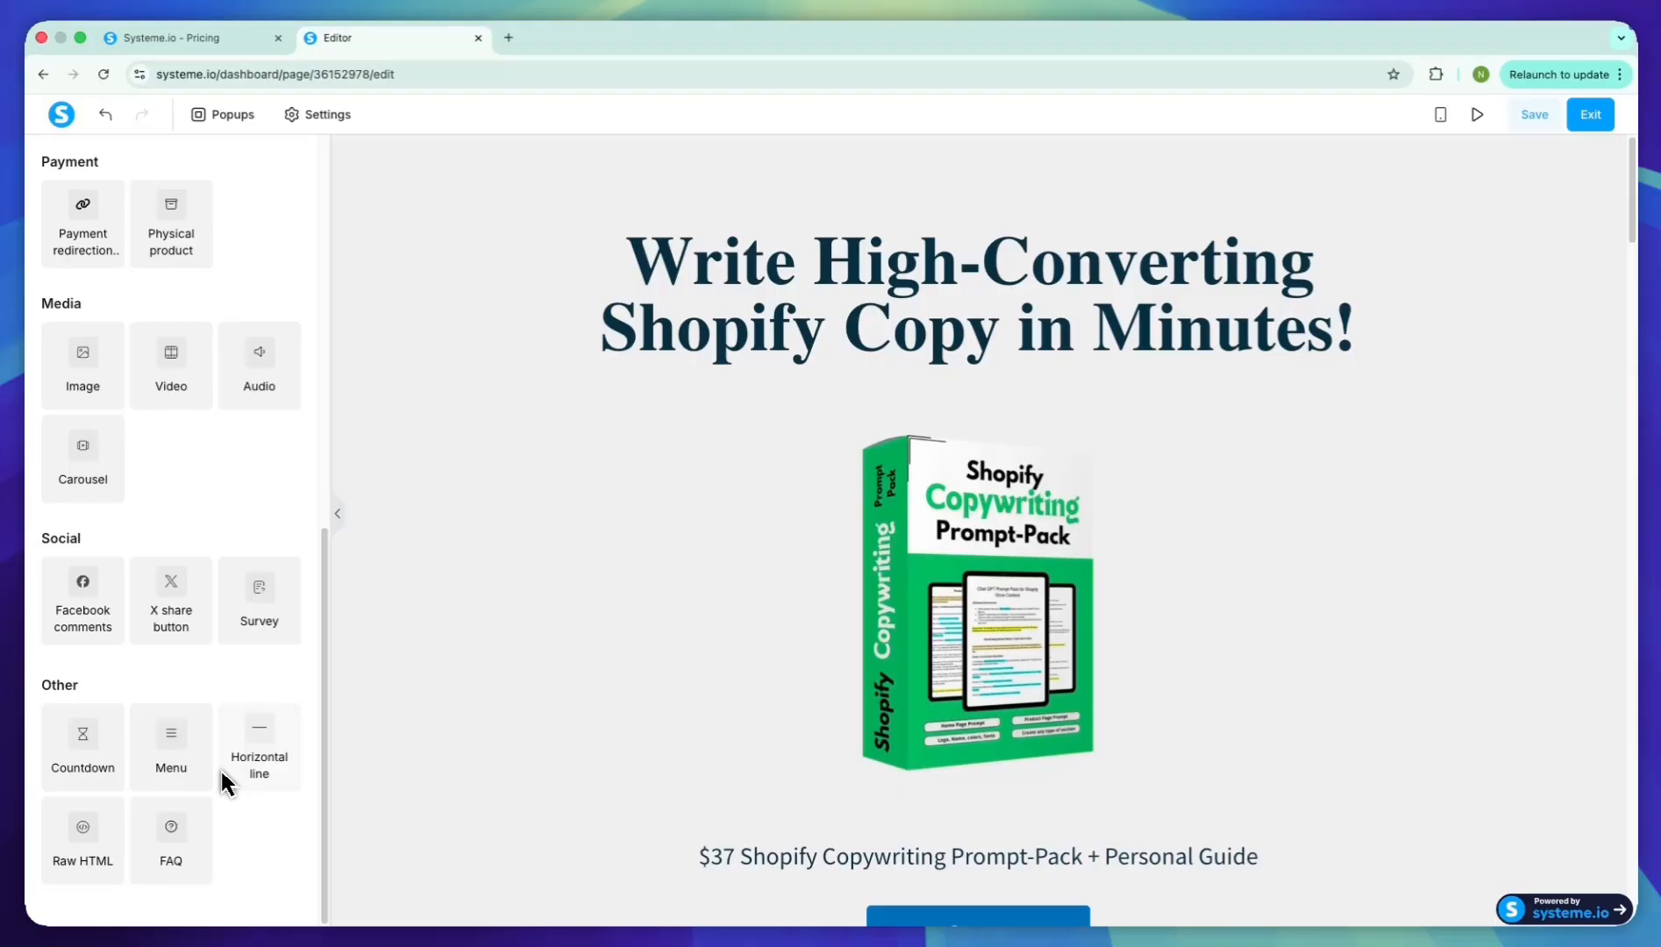
scroll(1052, 771, down, 3)
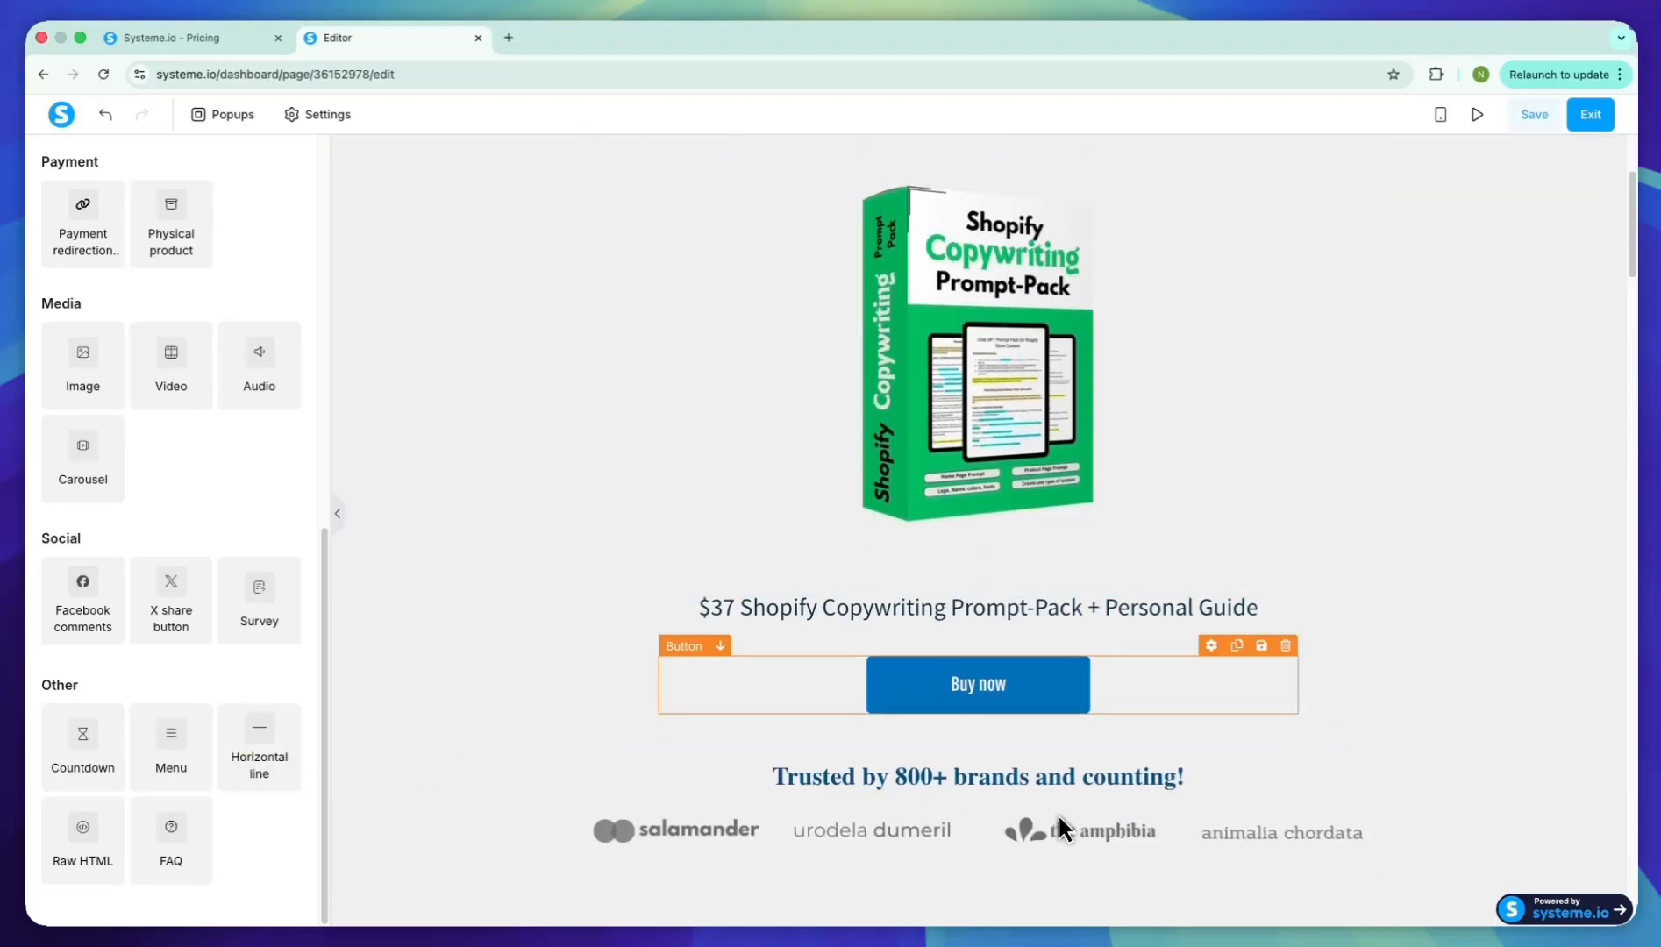
click(1055, 704)
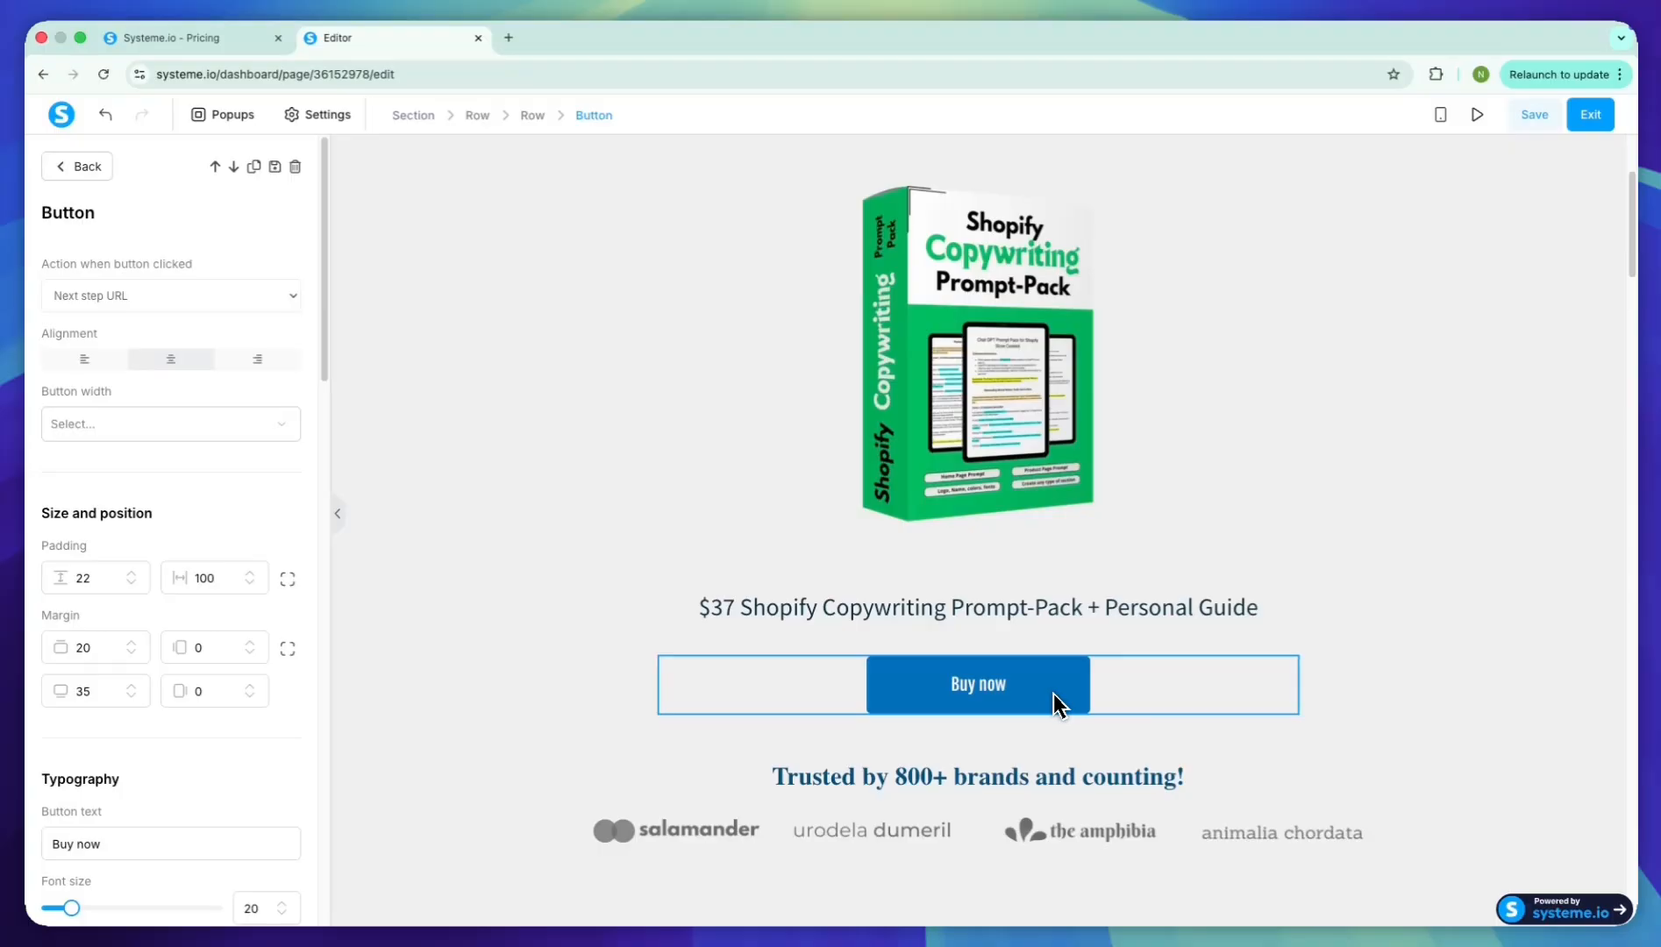
click(230, 295)
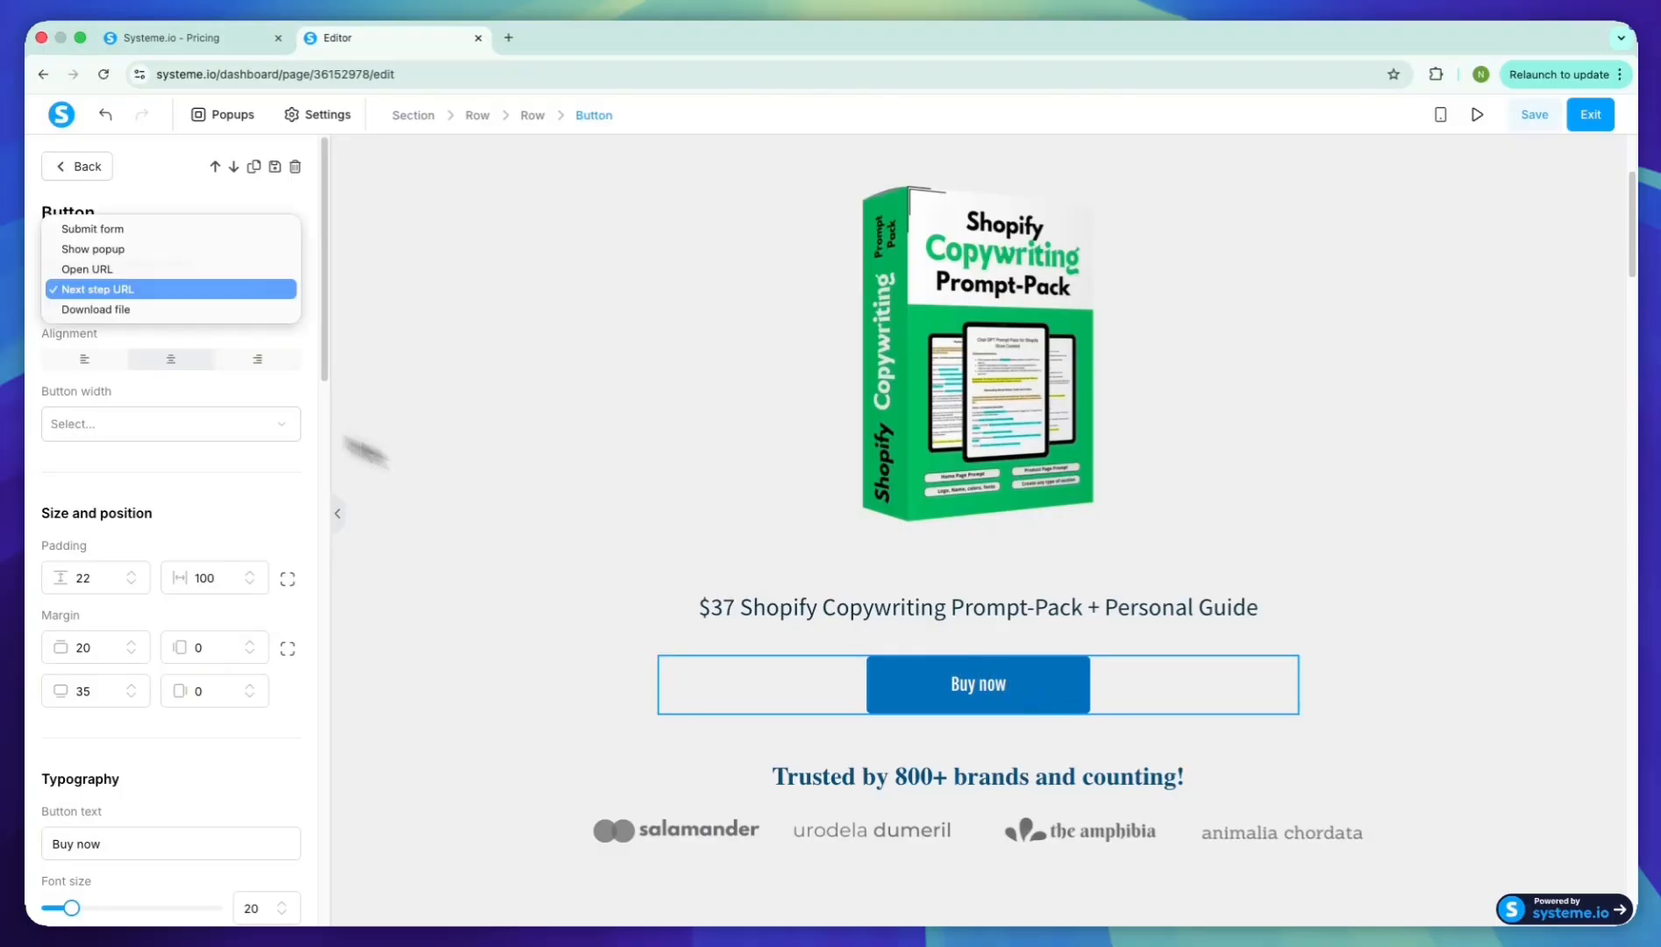
click(217, 294)
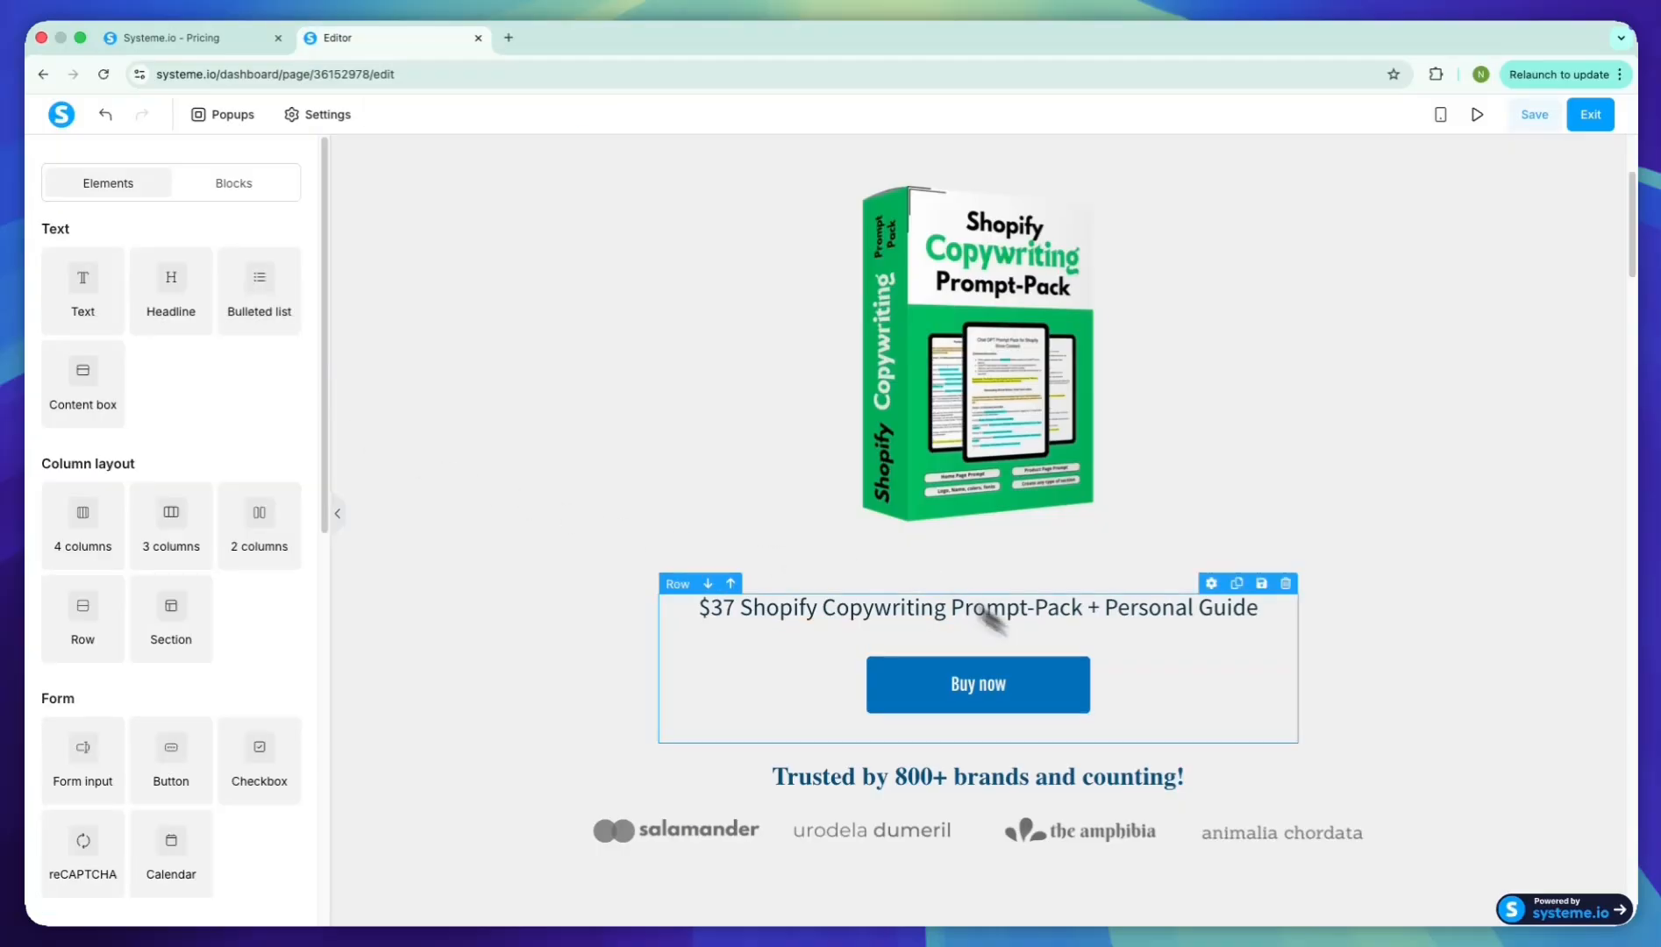
Make sure the Buy now buttons in both $99 pricing boxes further down the page use the Next step URL action
scroll(1008, 614, down, 15)
click(1040, 519)
click(254, 300)
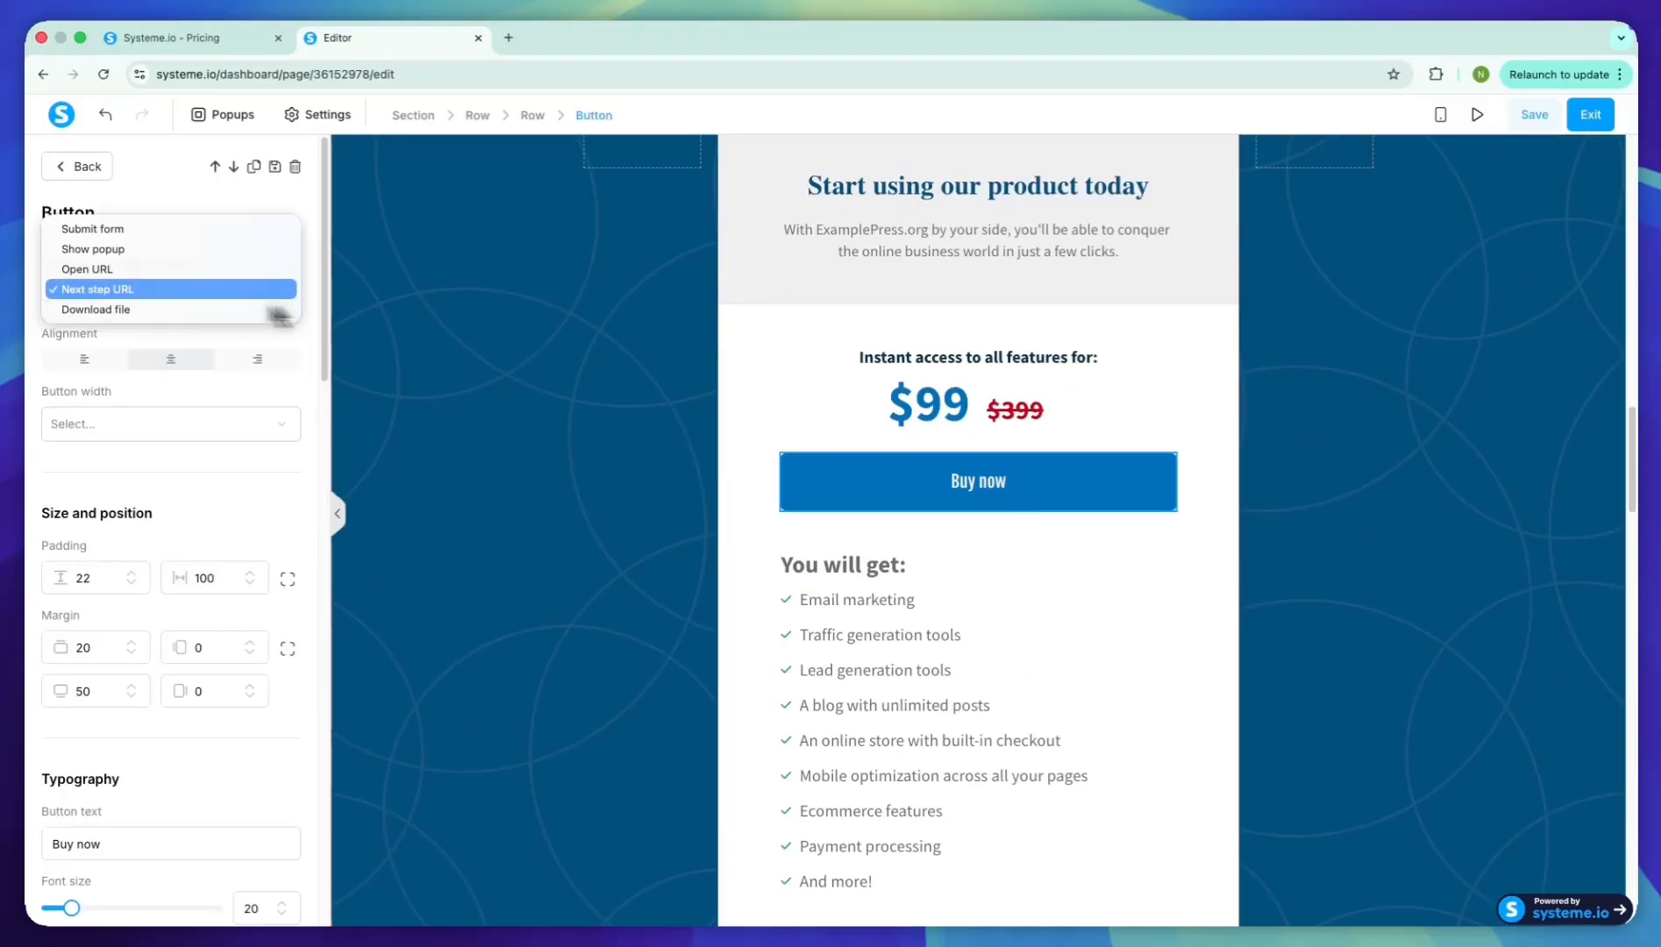
click(77, 166)
click(77, 166)
scroll(1133, 648, down, 18)
scroll(1140, 656, down, 10)
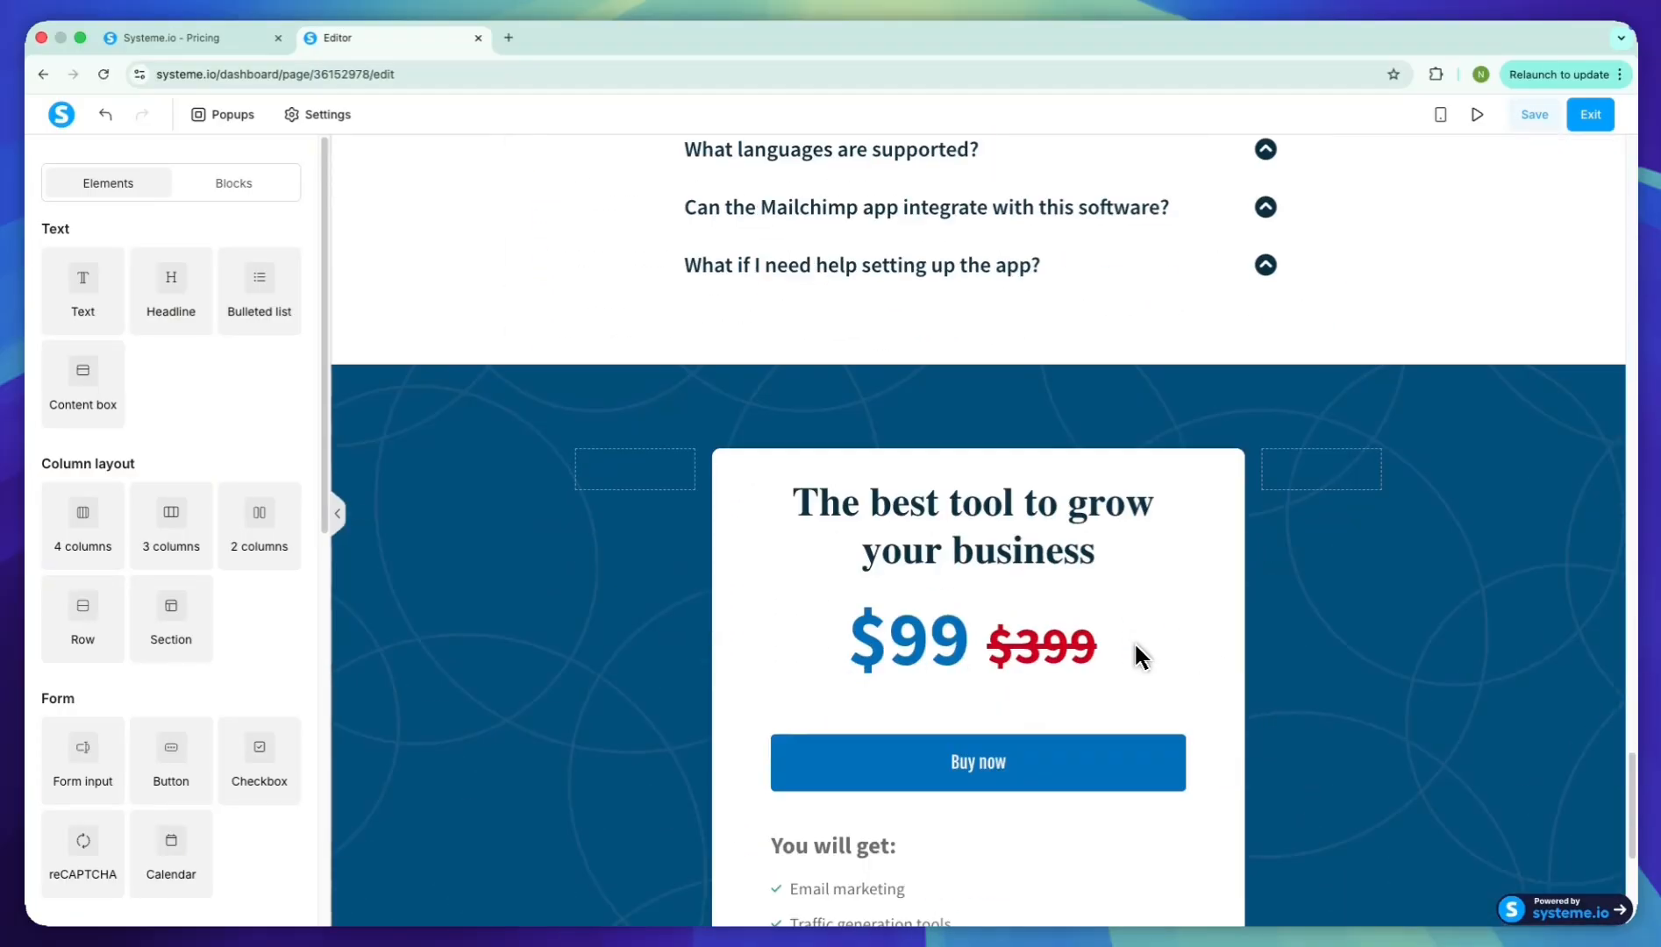
click(1131, 653)
click(254, 295)
click(233, 289)
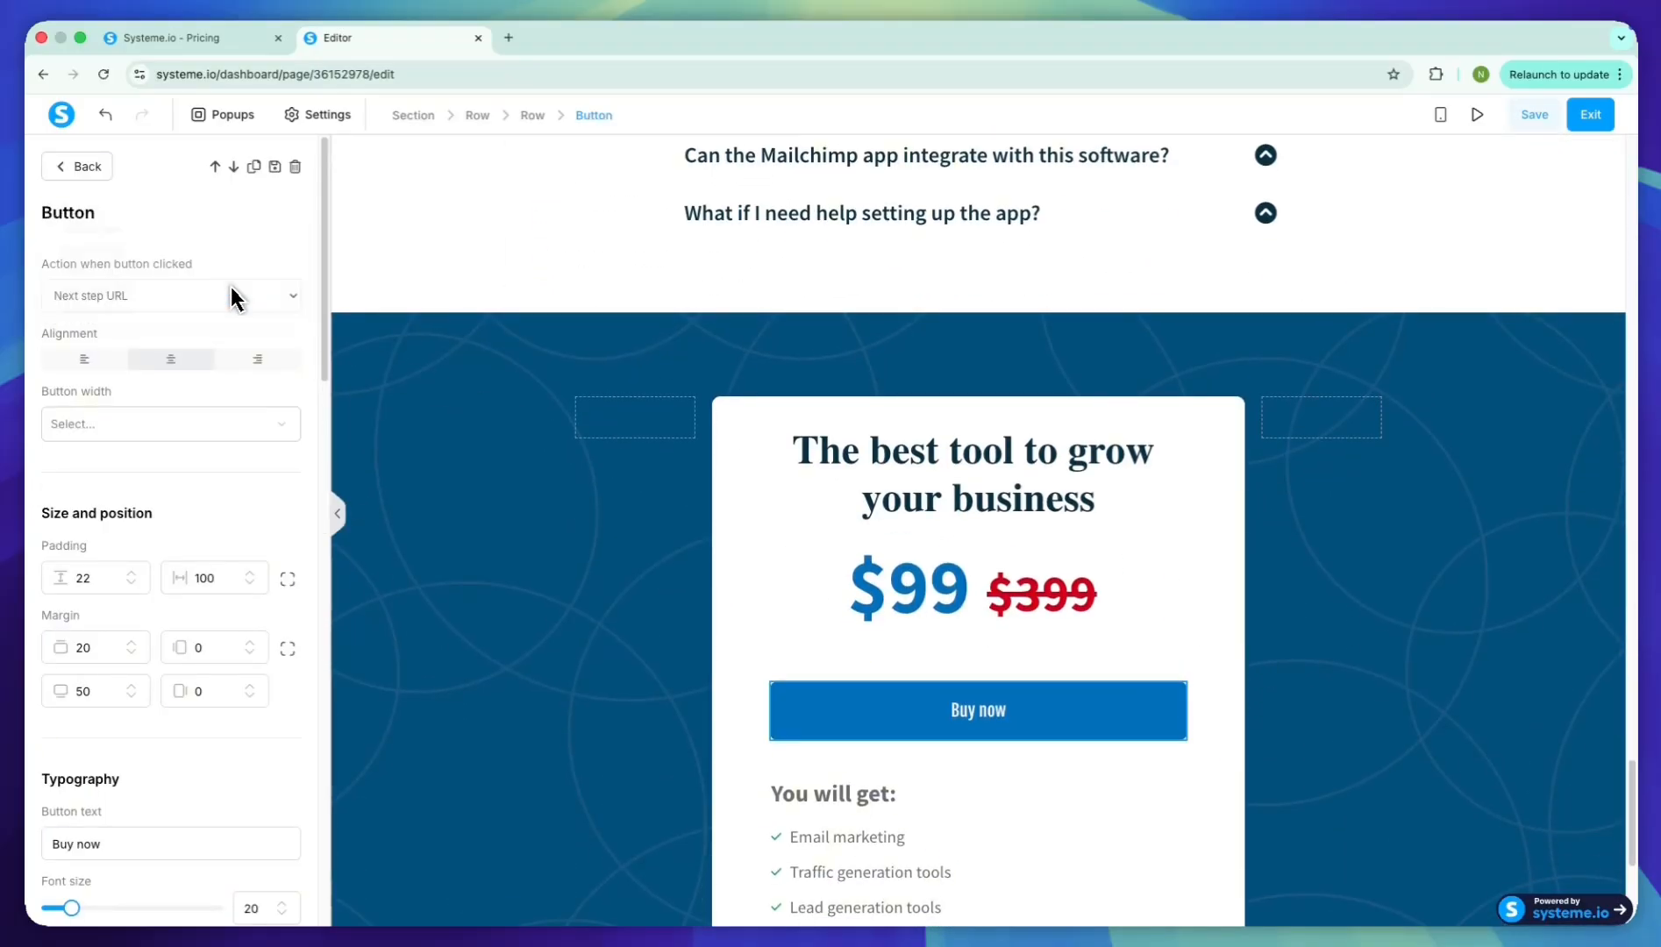
click(1170, 621)
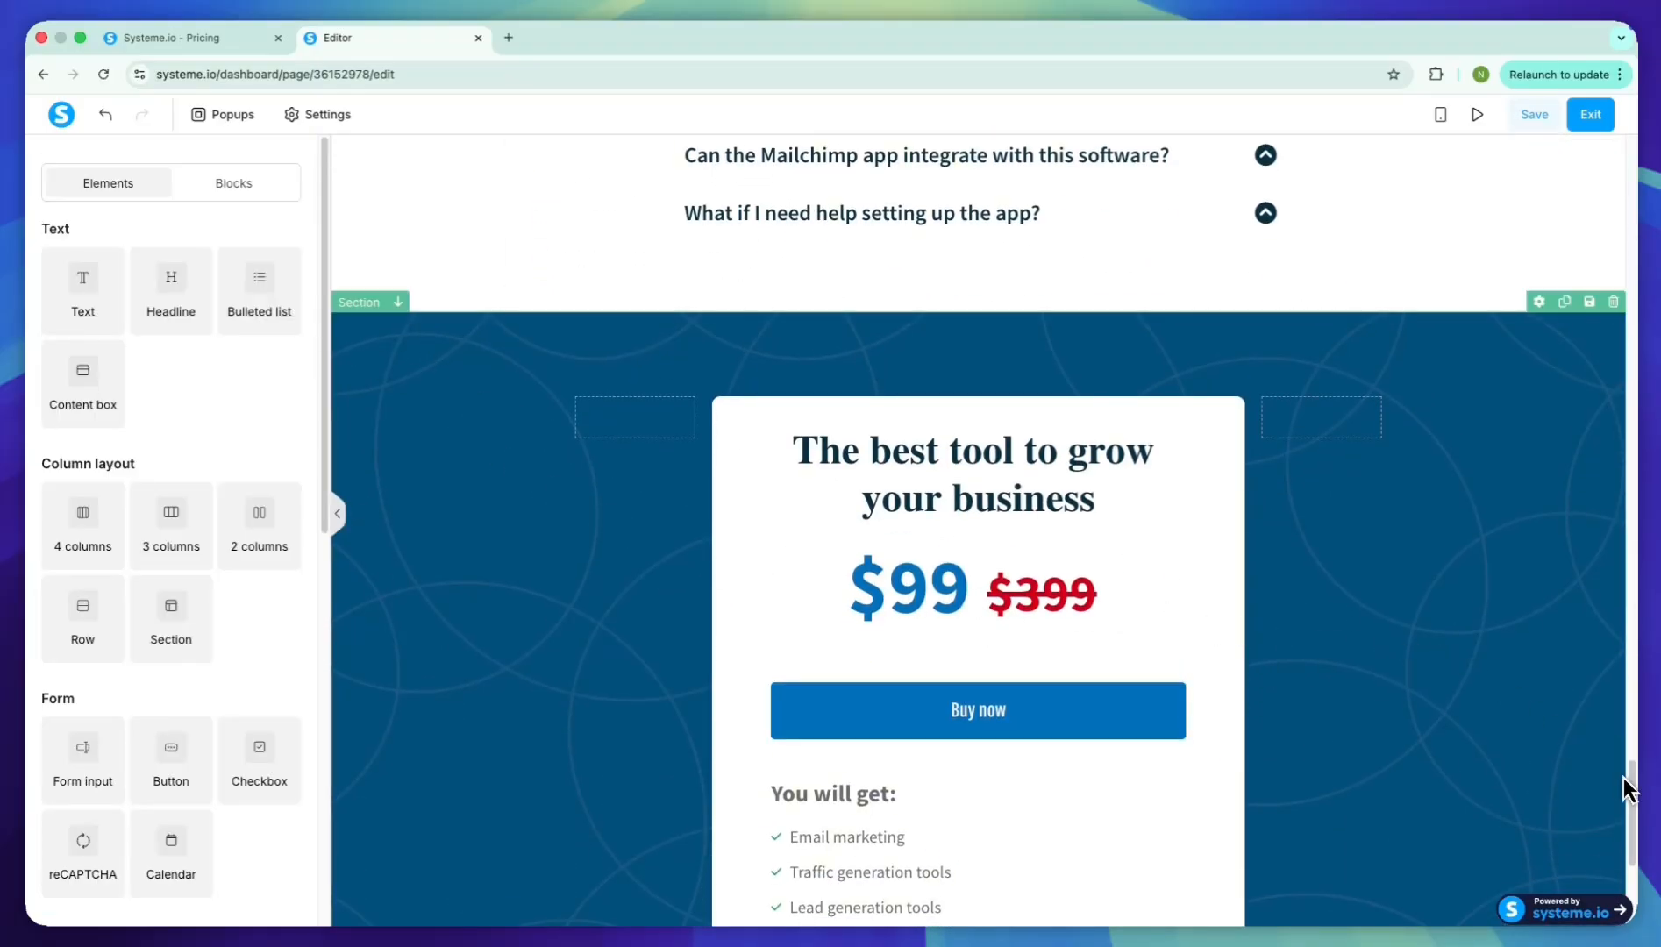
Save the sales page and exit the editor
drag(1630, 793, 1629, 163)
click(1536, 115)
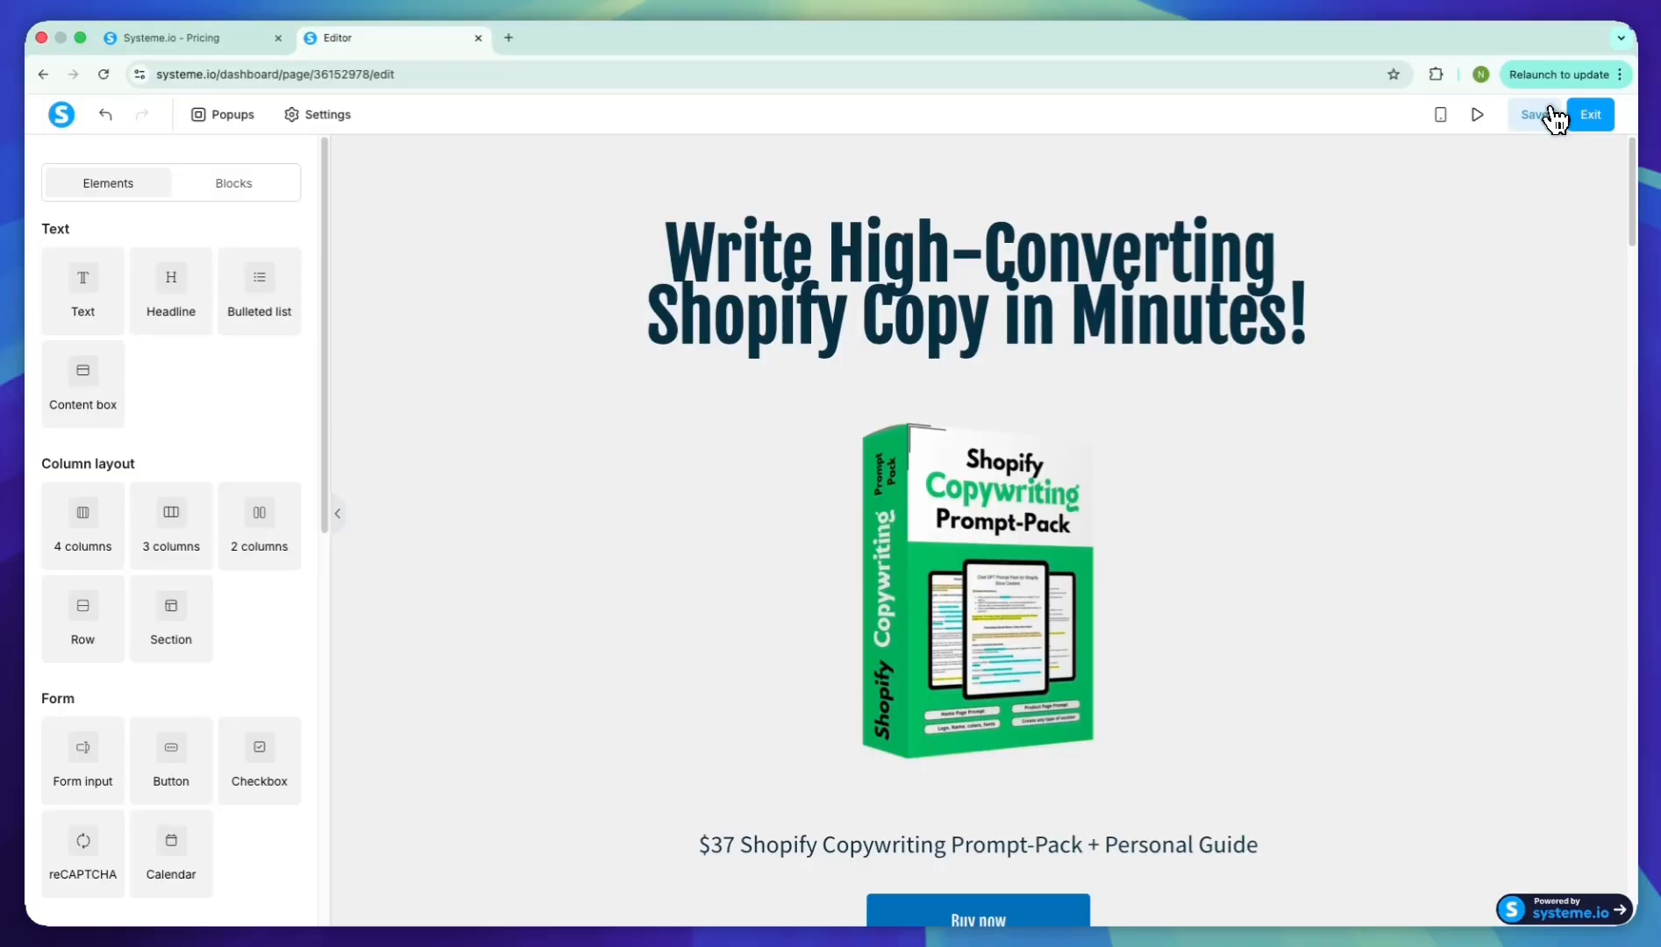
click(1589, 114)
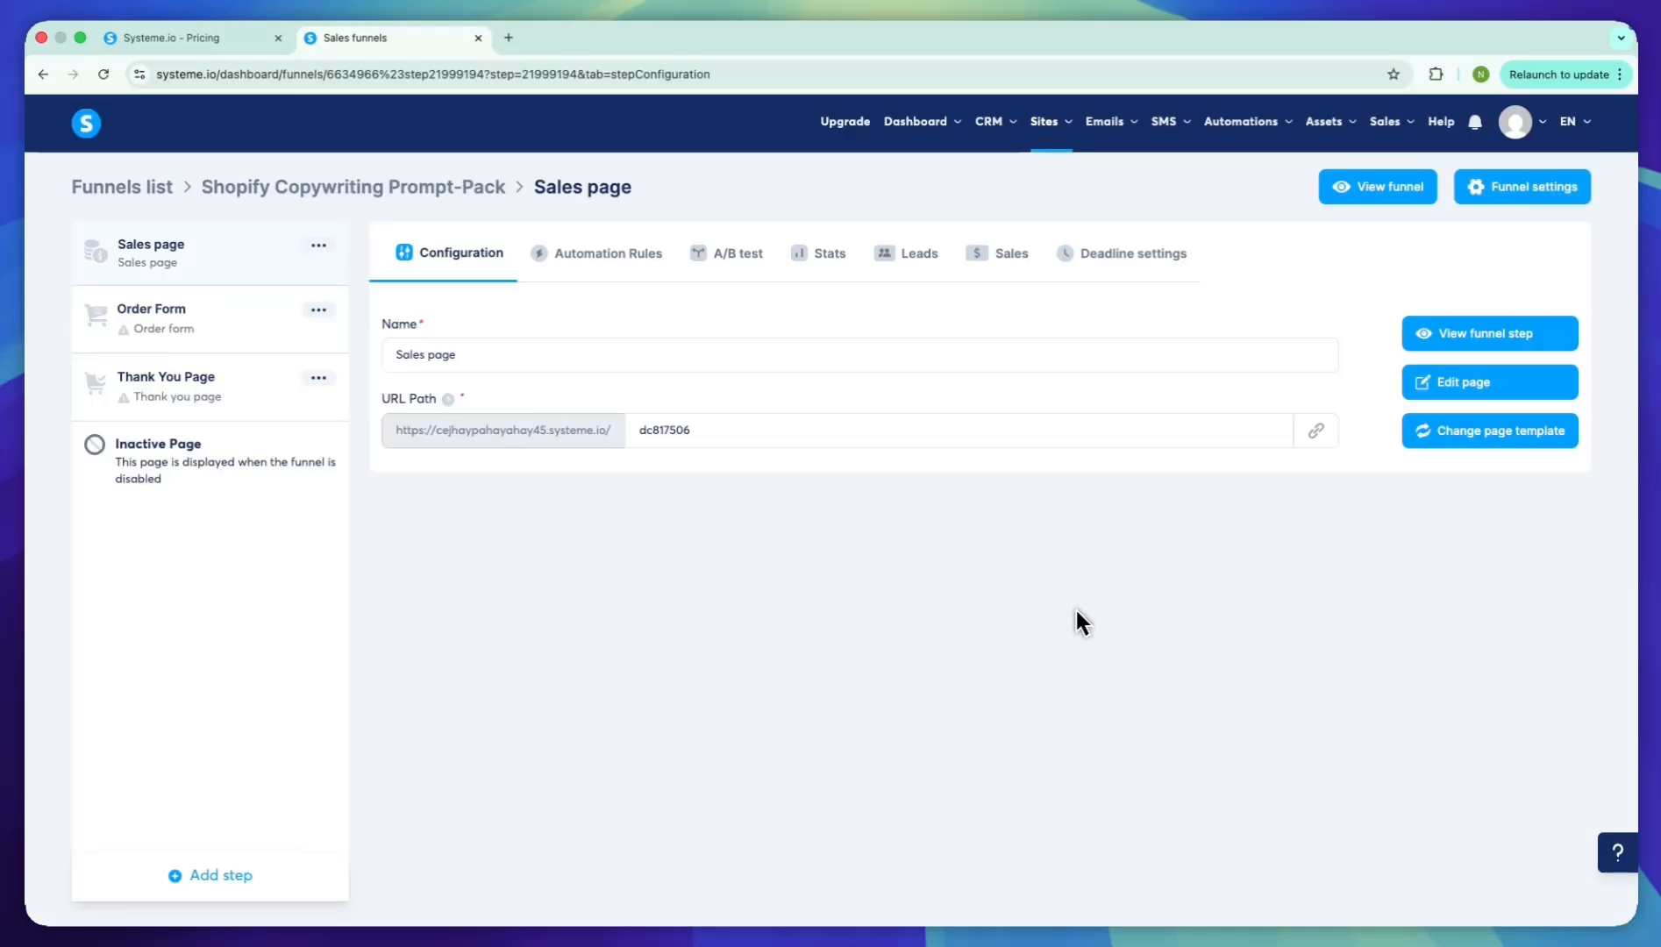
For the Order Form step, show 30 templates per page and choose the "Creating a Solid Instagram Influencer Marketing Strategy" template
click(151, 311)
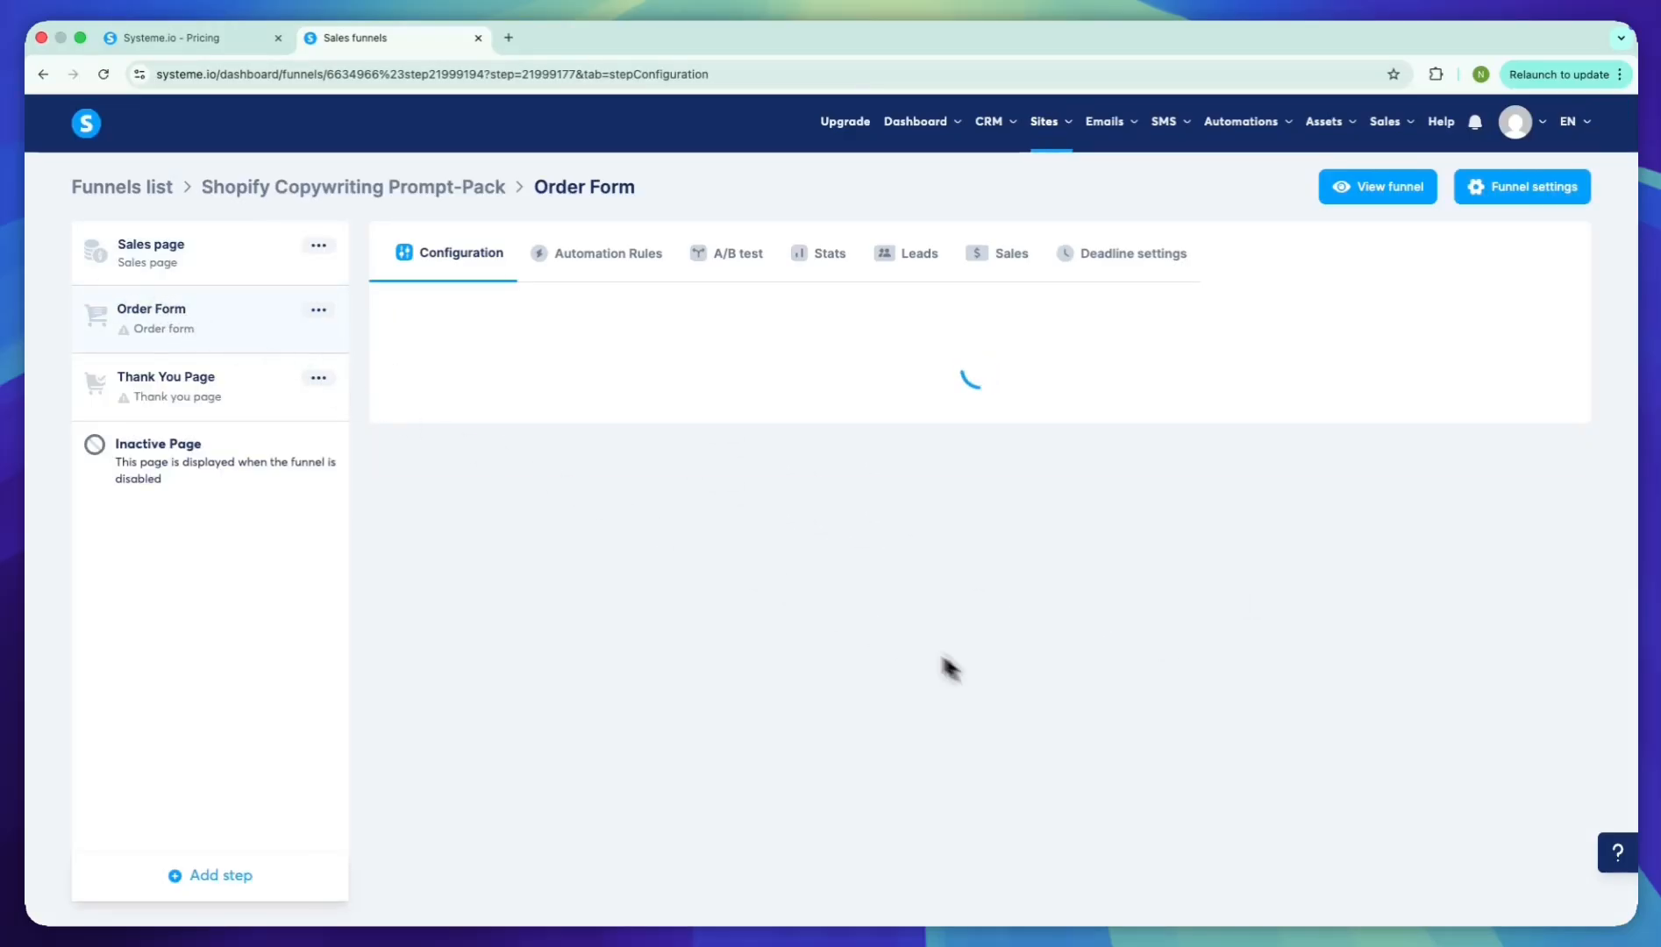
scroll(1025, 542, down, 3)
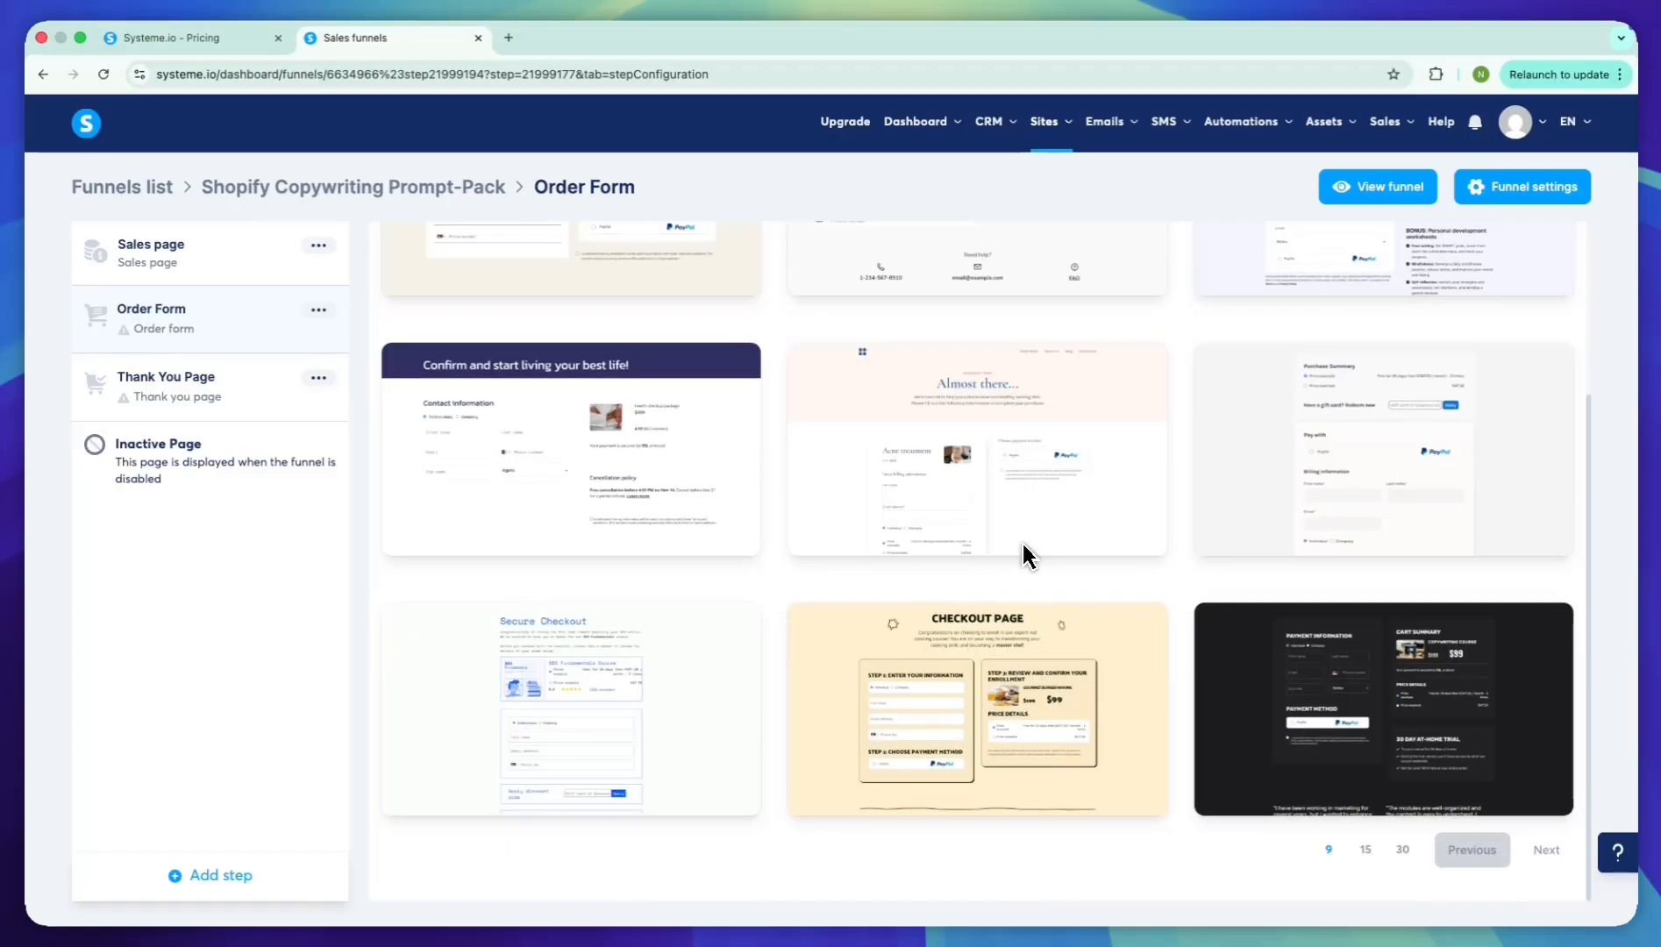
click(1401, 847)
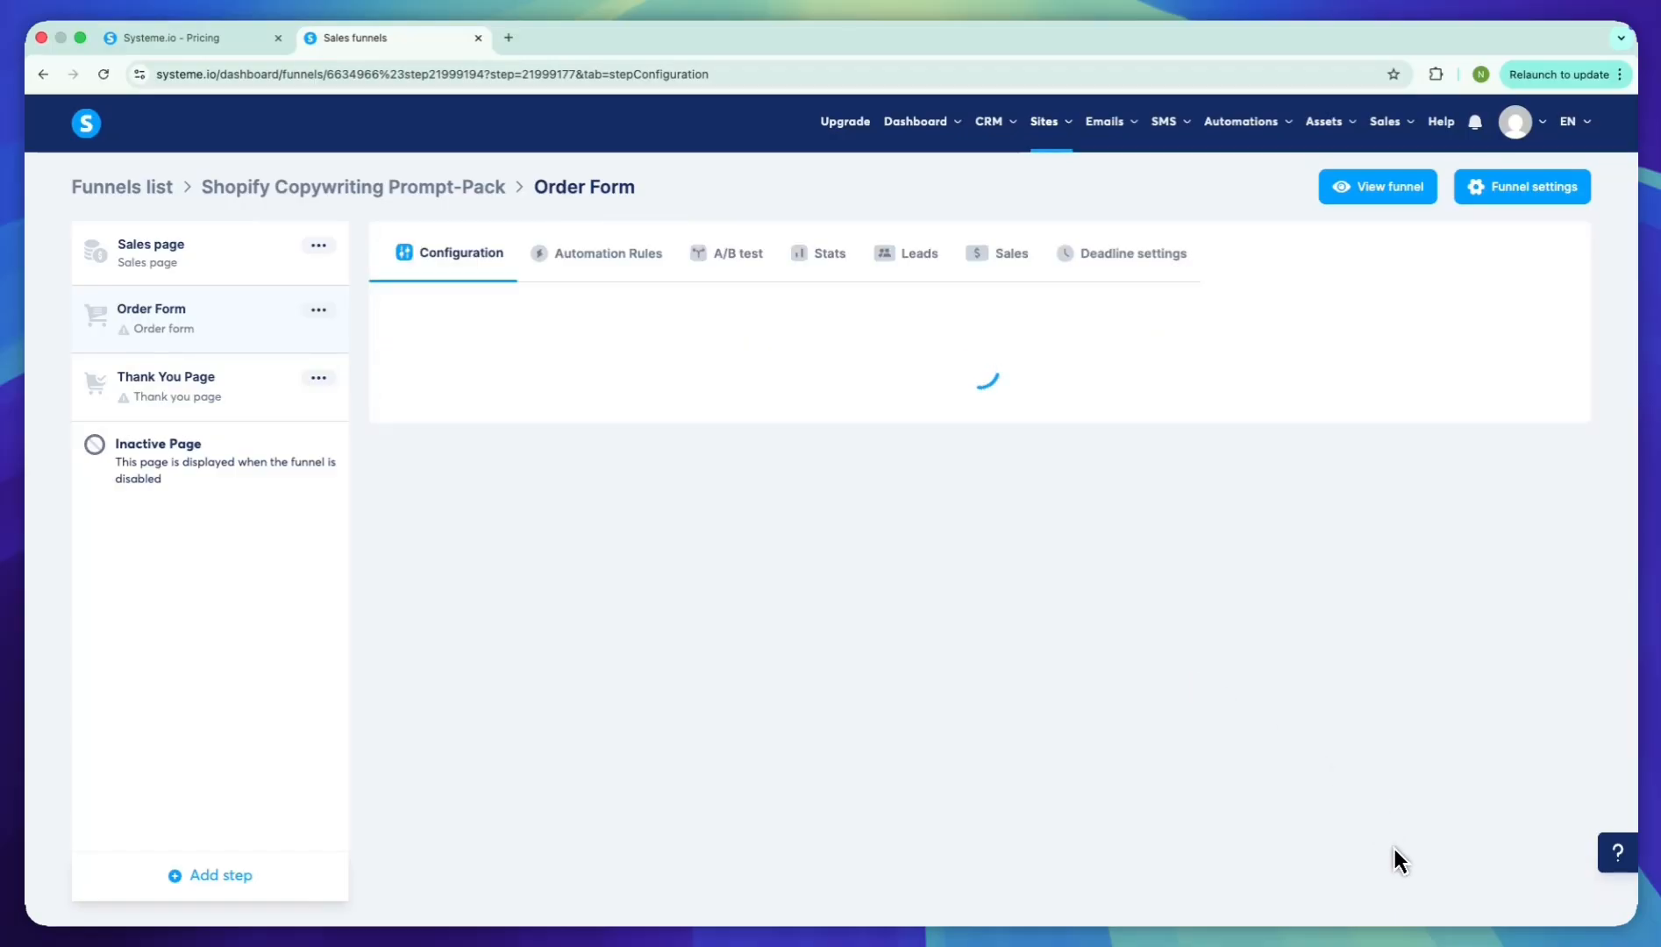
scroll(1395, 849, down, 6)
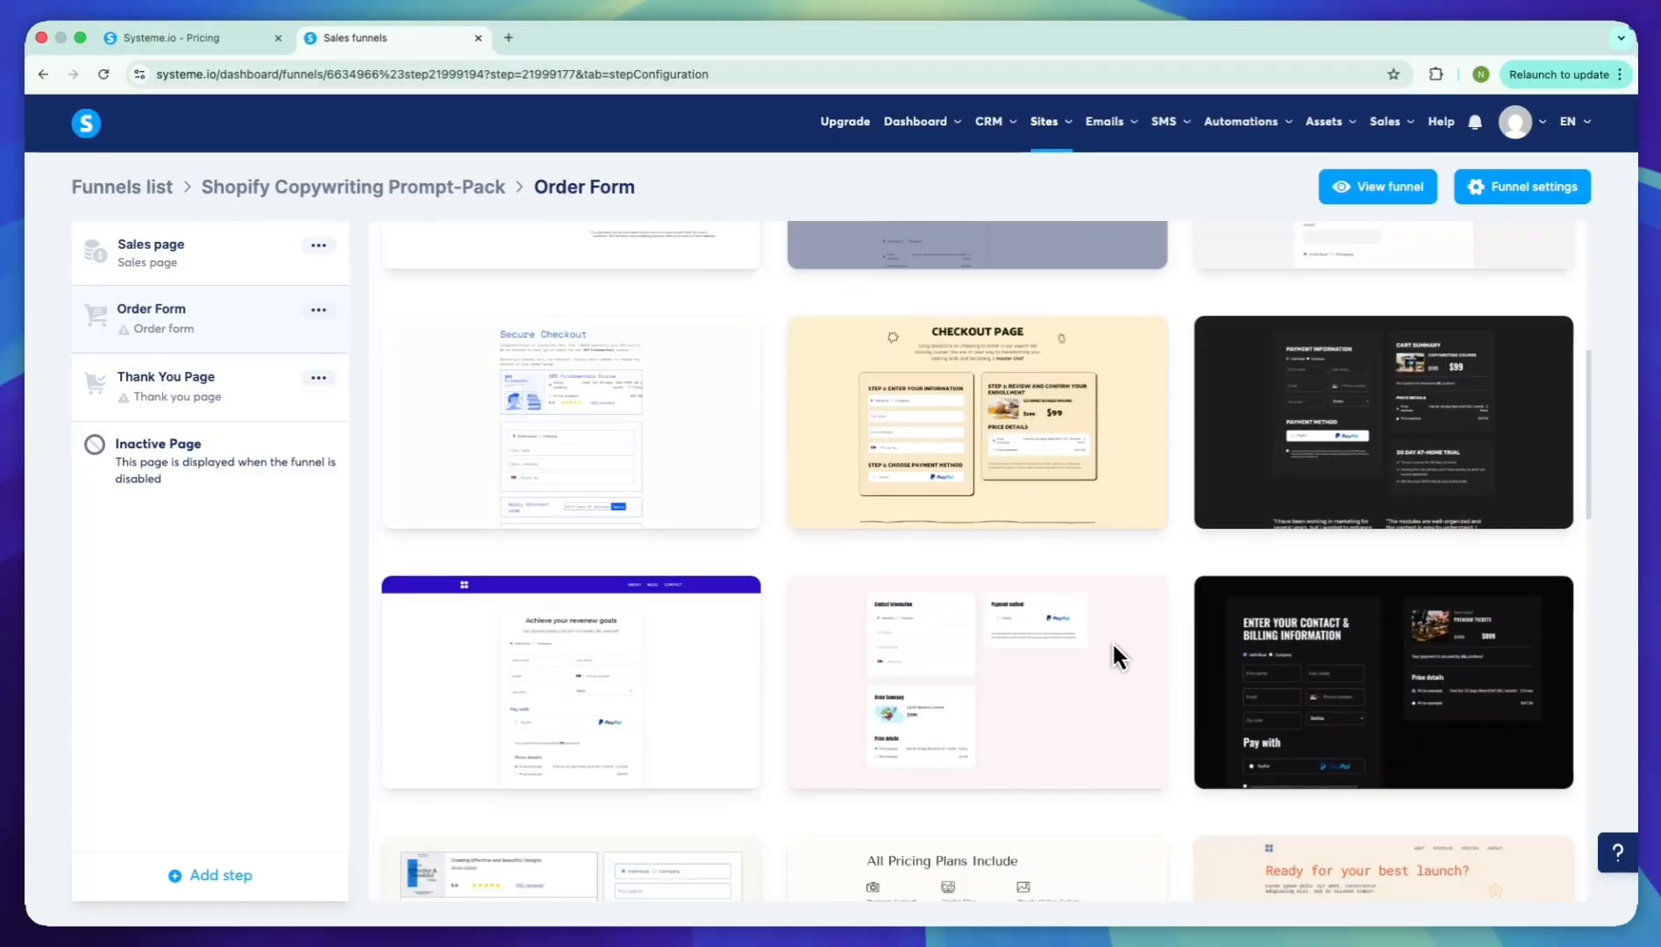
scroll(1112, 642, down, 10)
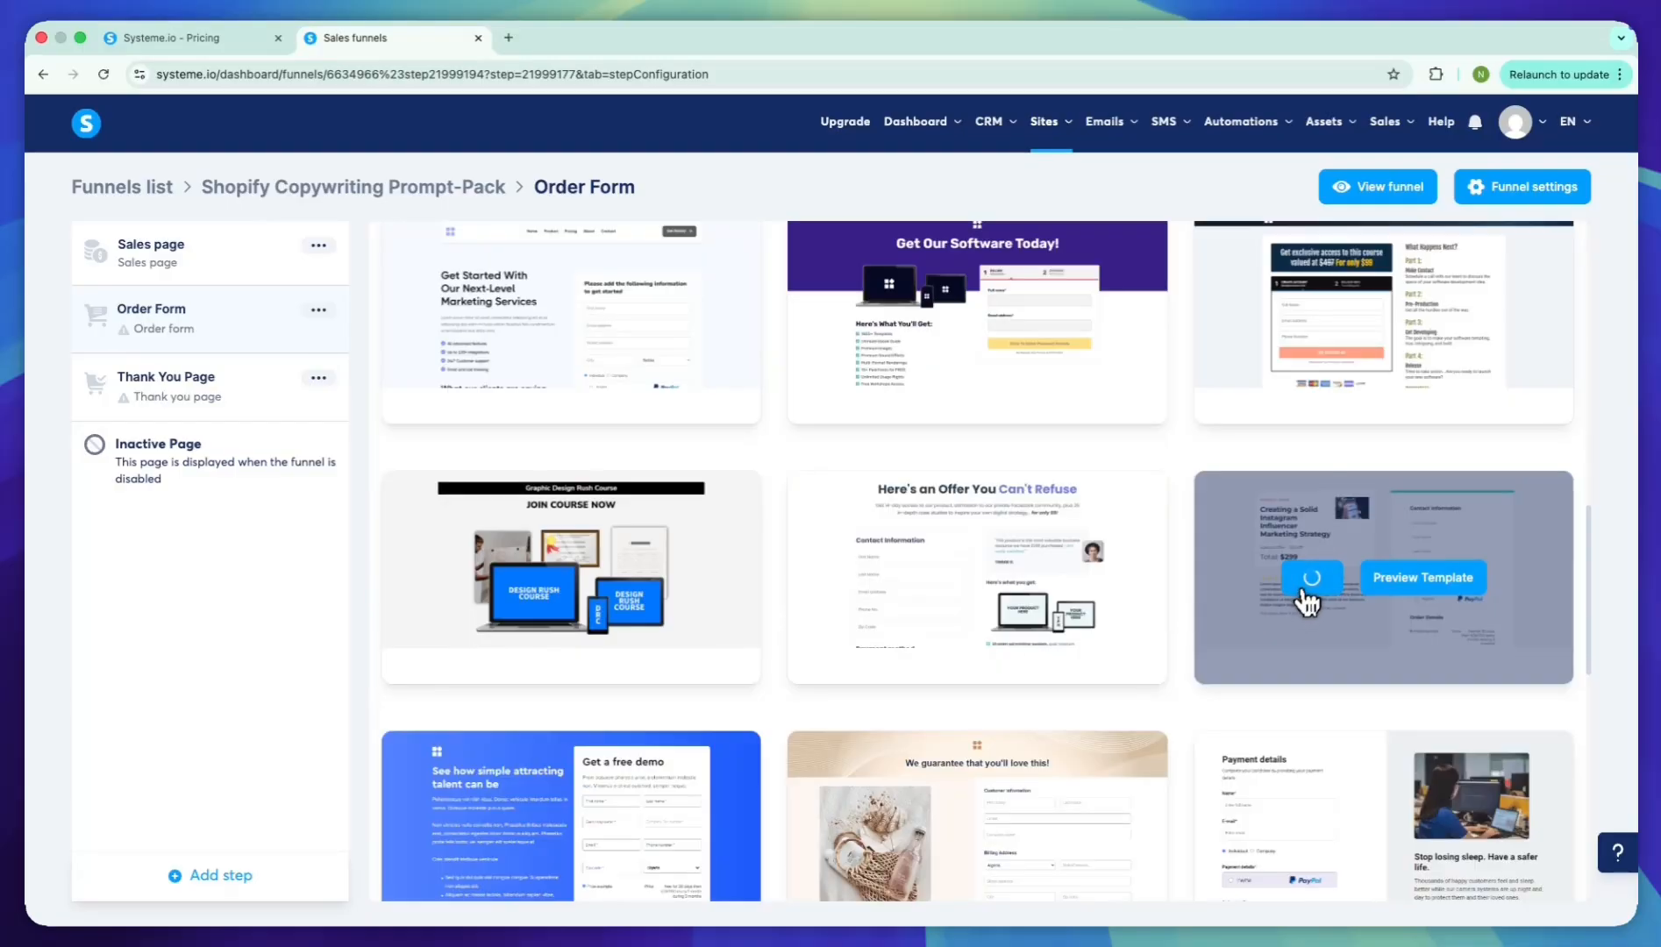
click(1308, 580)
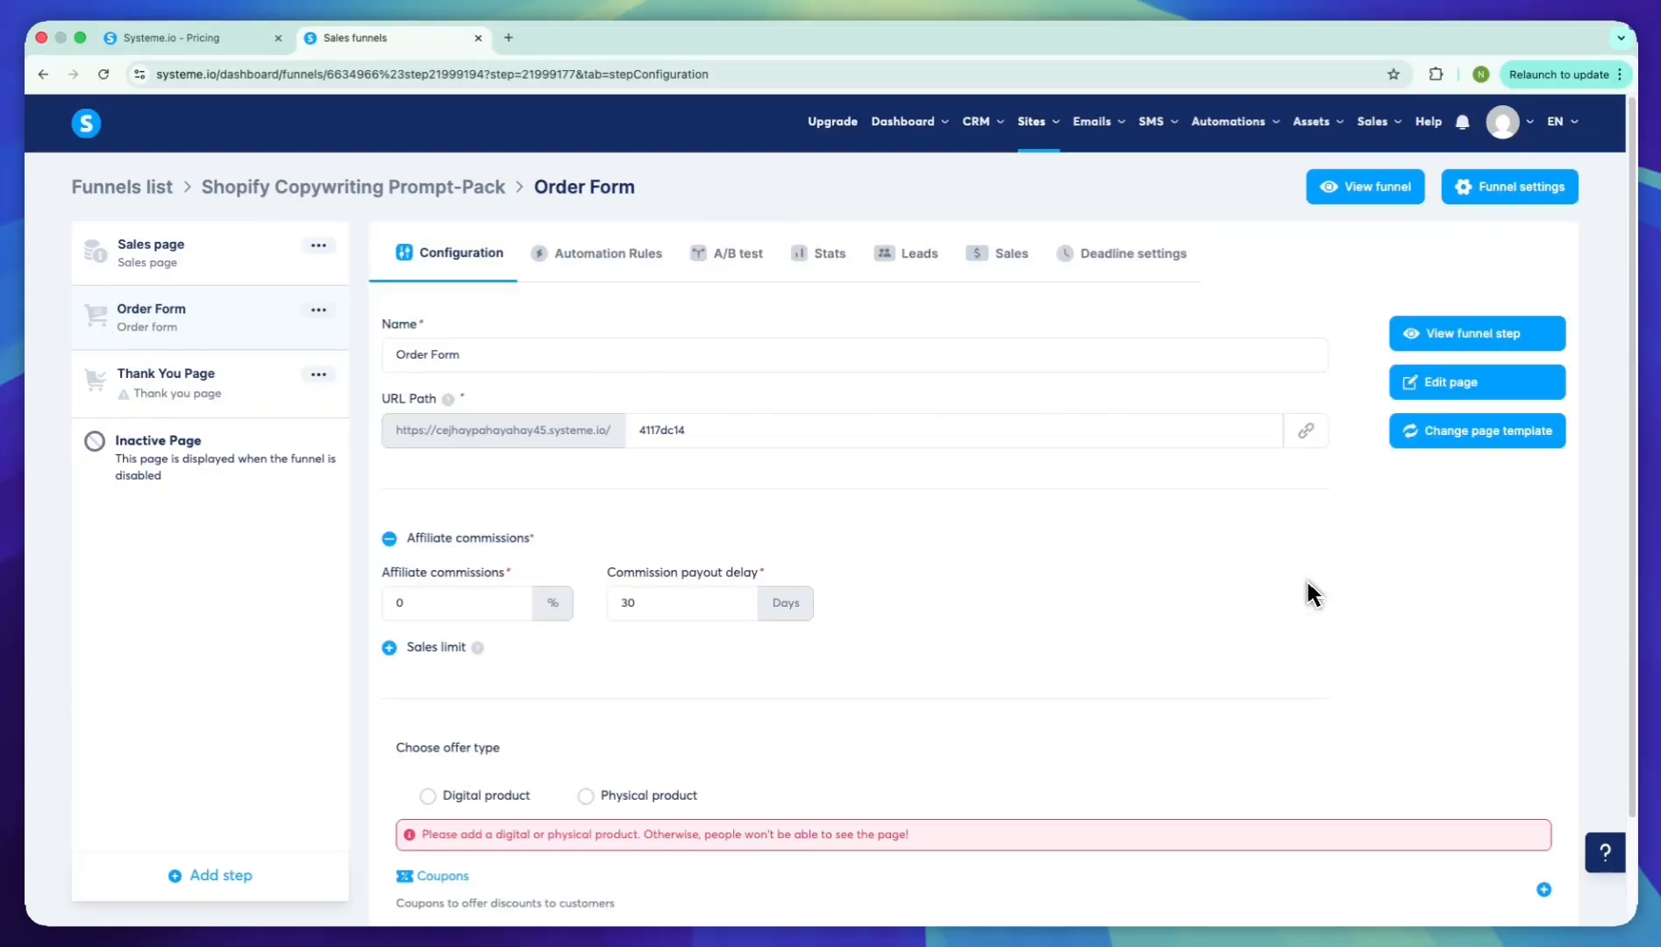
Choose Digital product as the order form's offer type
scroll(974, 574, down, 2)
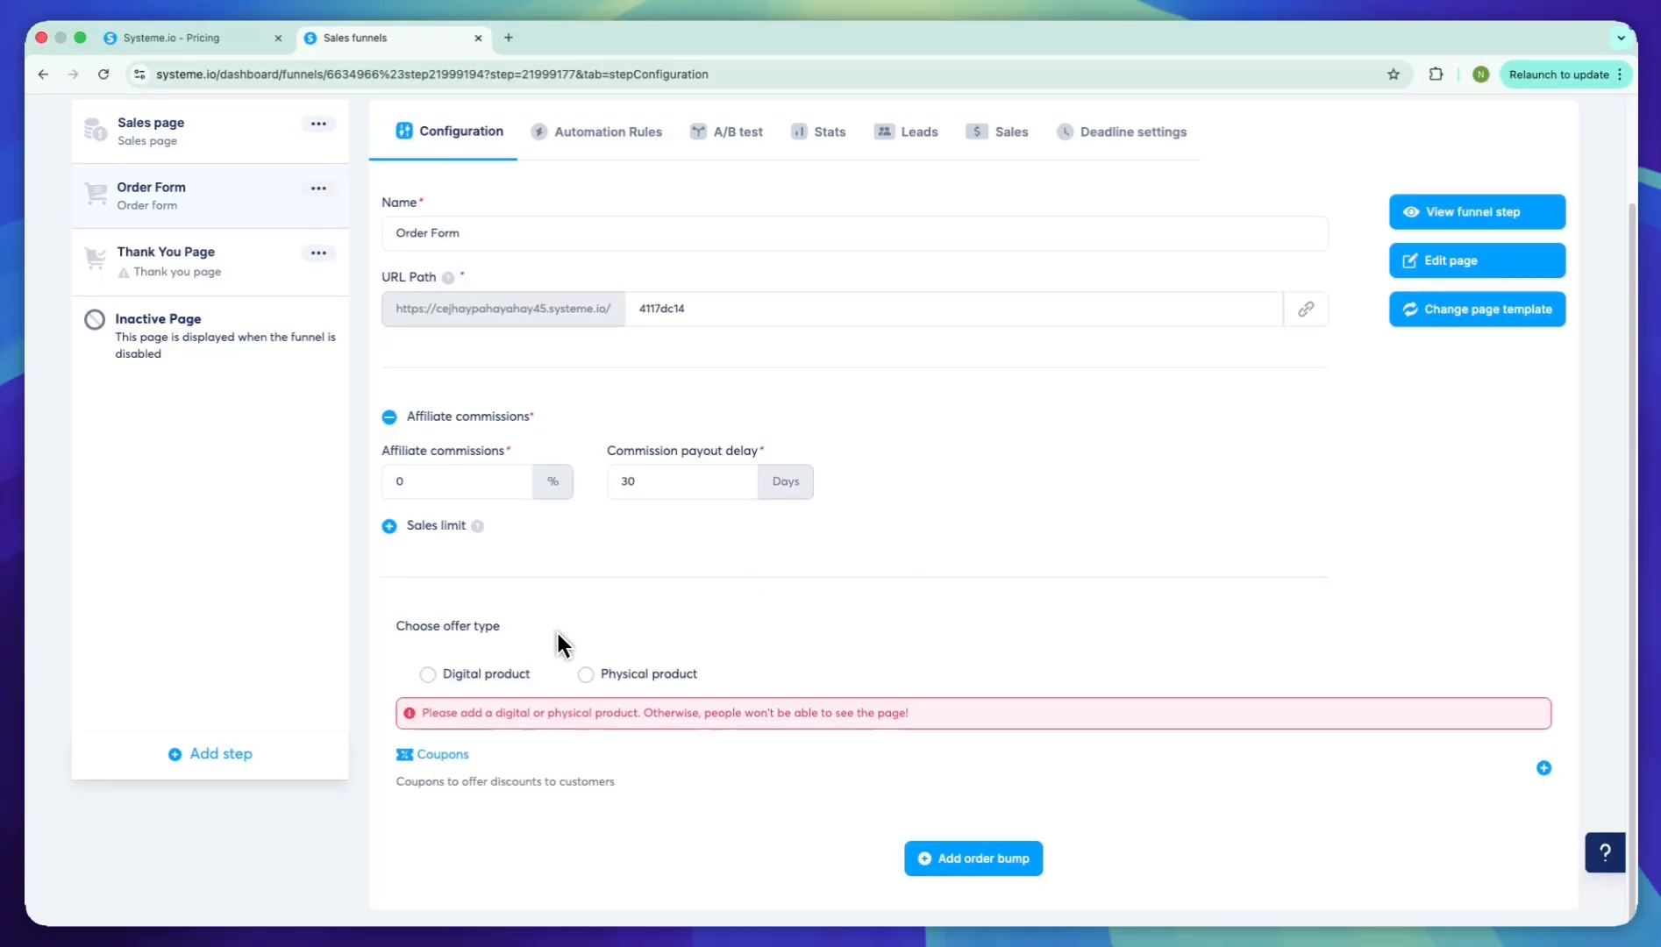
drag(548, 626, 511, 633)
click(482, 636)
click(513, 674)
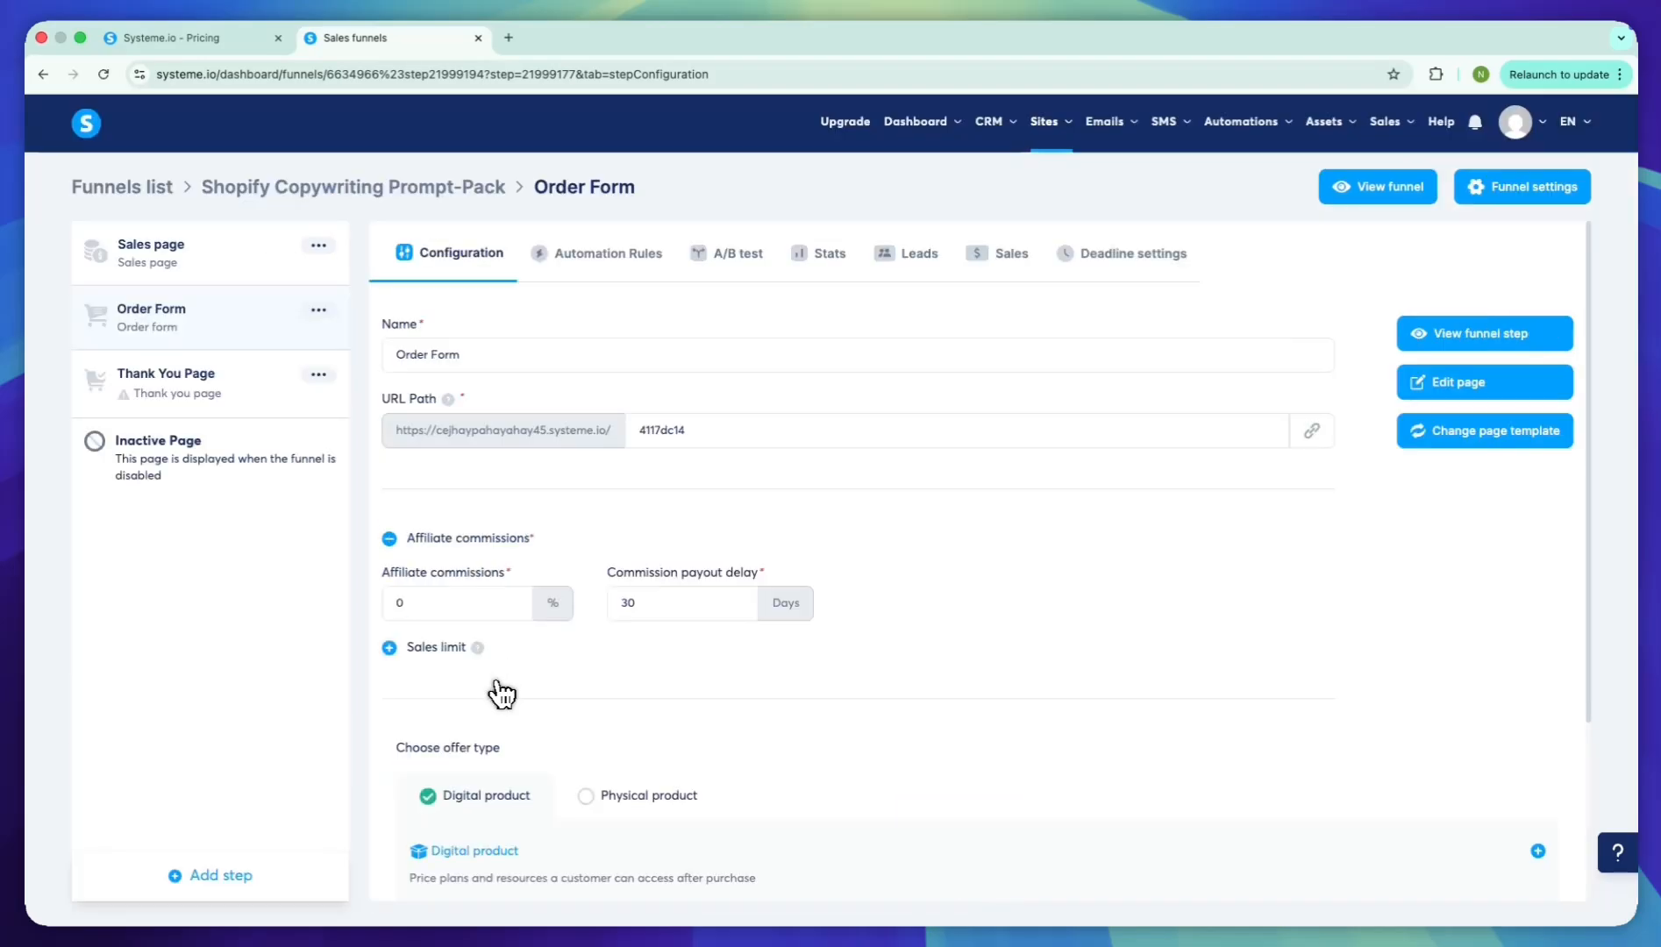
Add a new digital product to the order form and name it "Shopify Copywriting Prompt-Pack"
scroll(511, 675, down, 3)
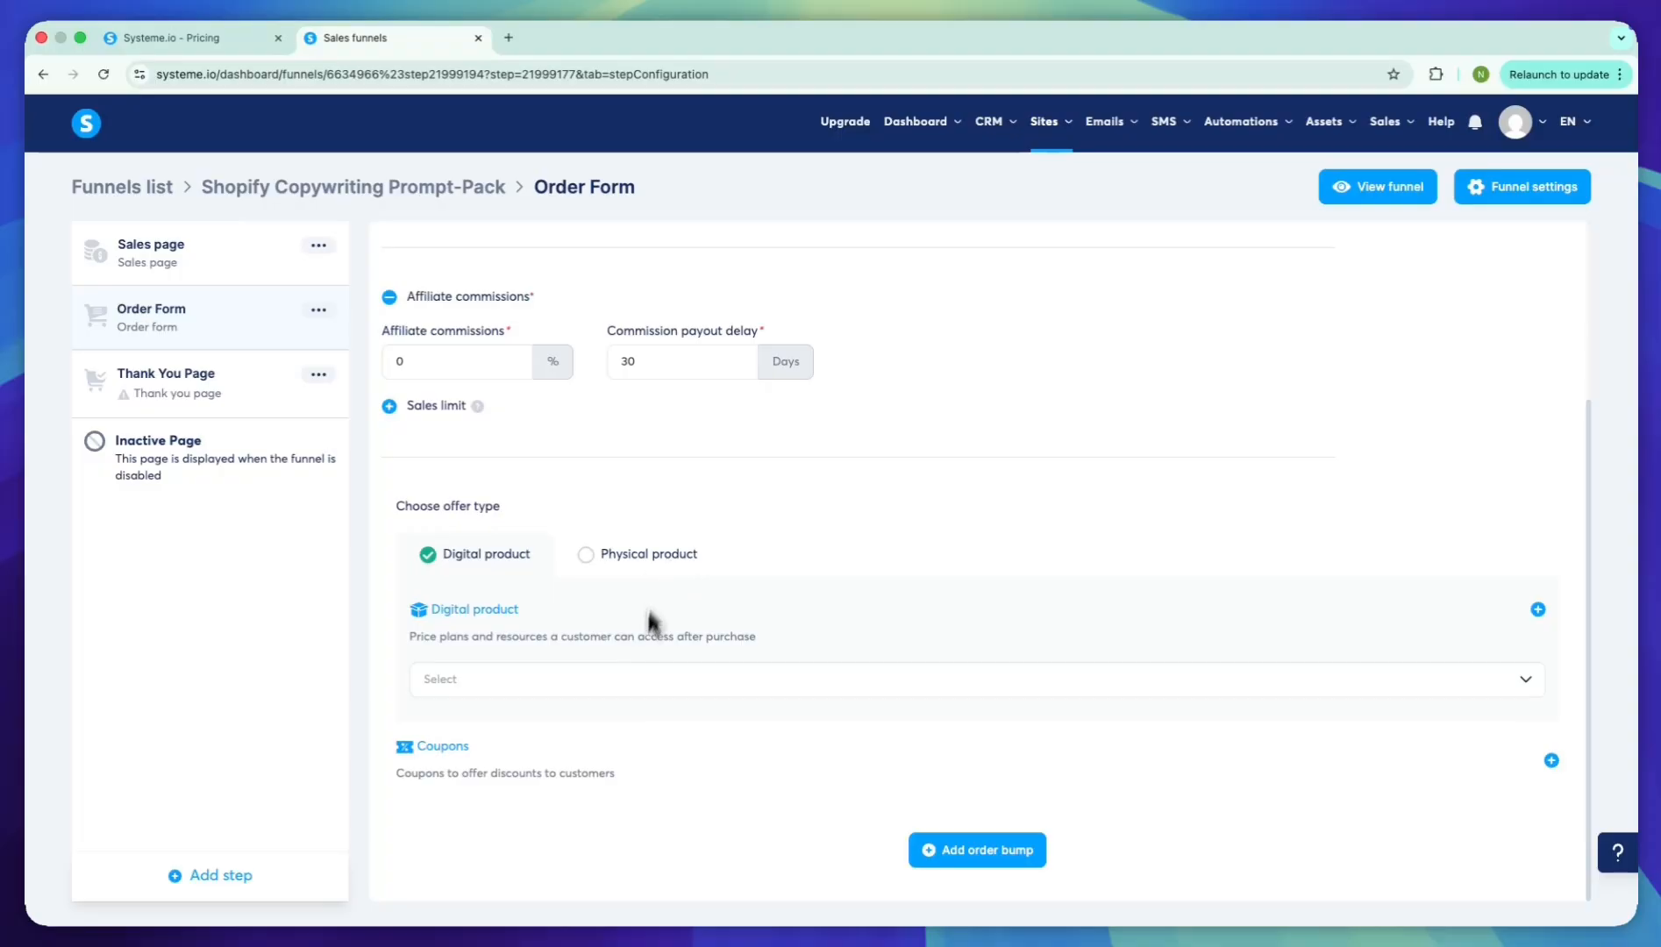
click(636, 679)
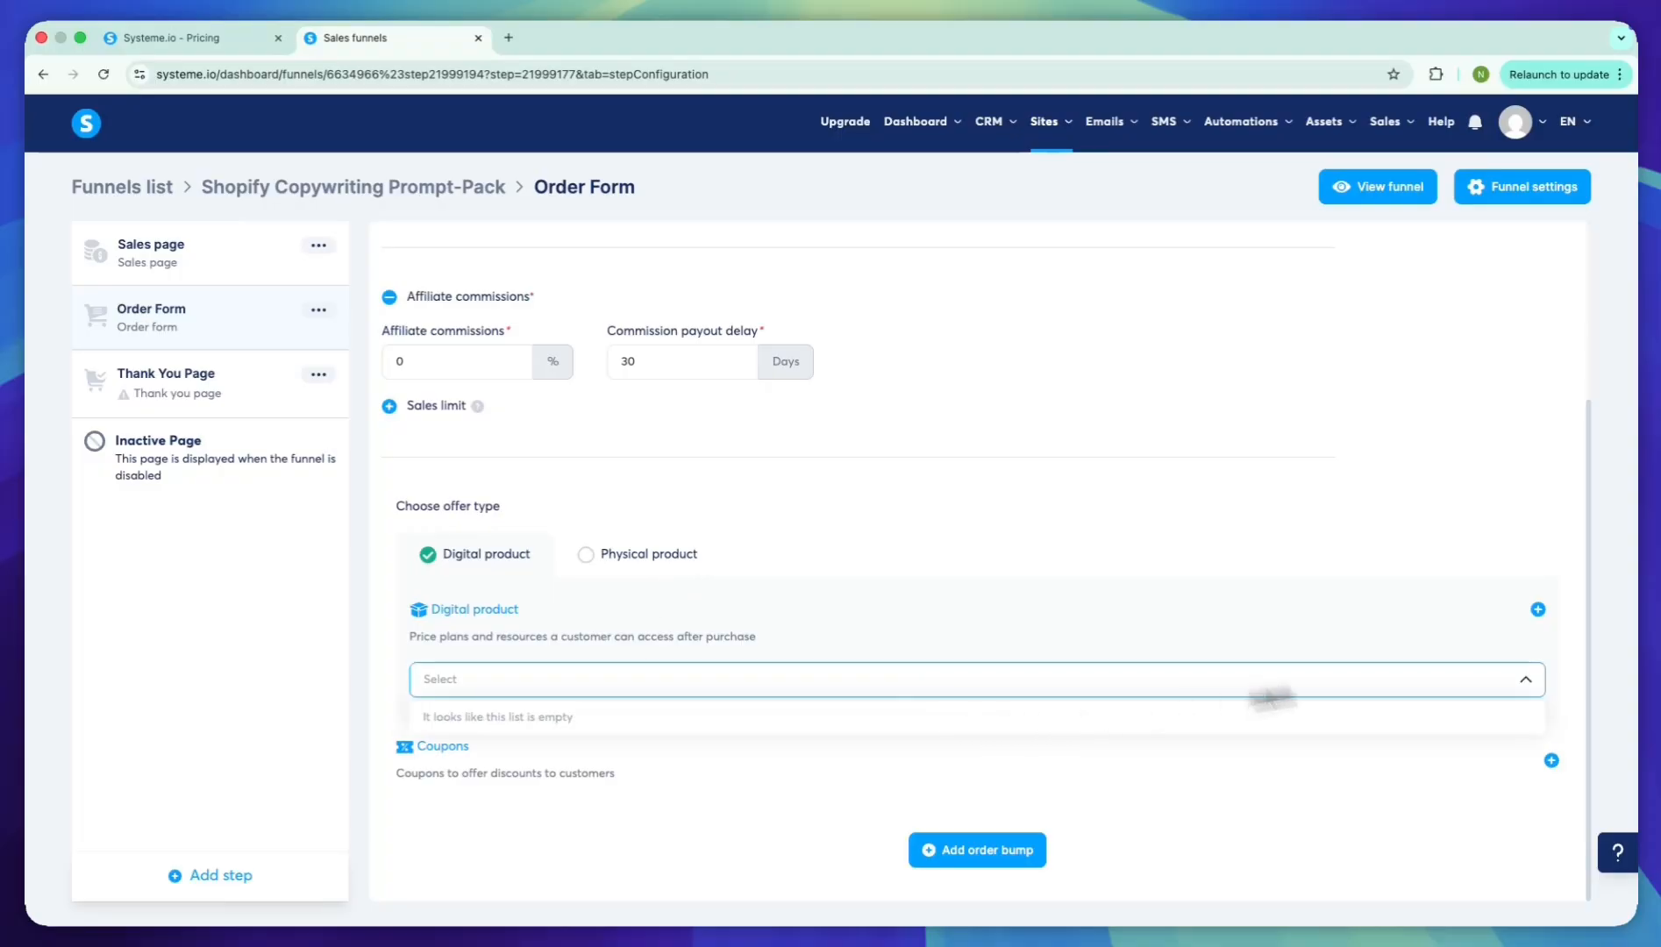
click(1538, 610)
scroll(783, 675, down, 2)
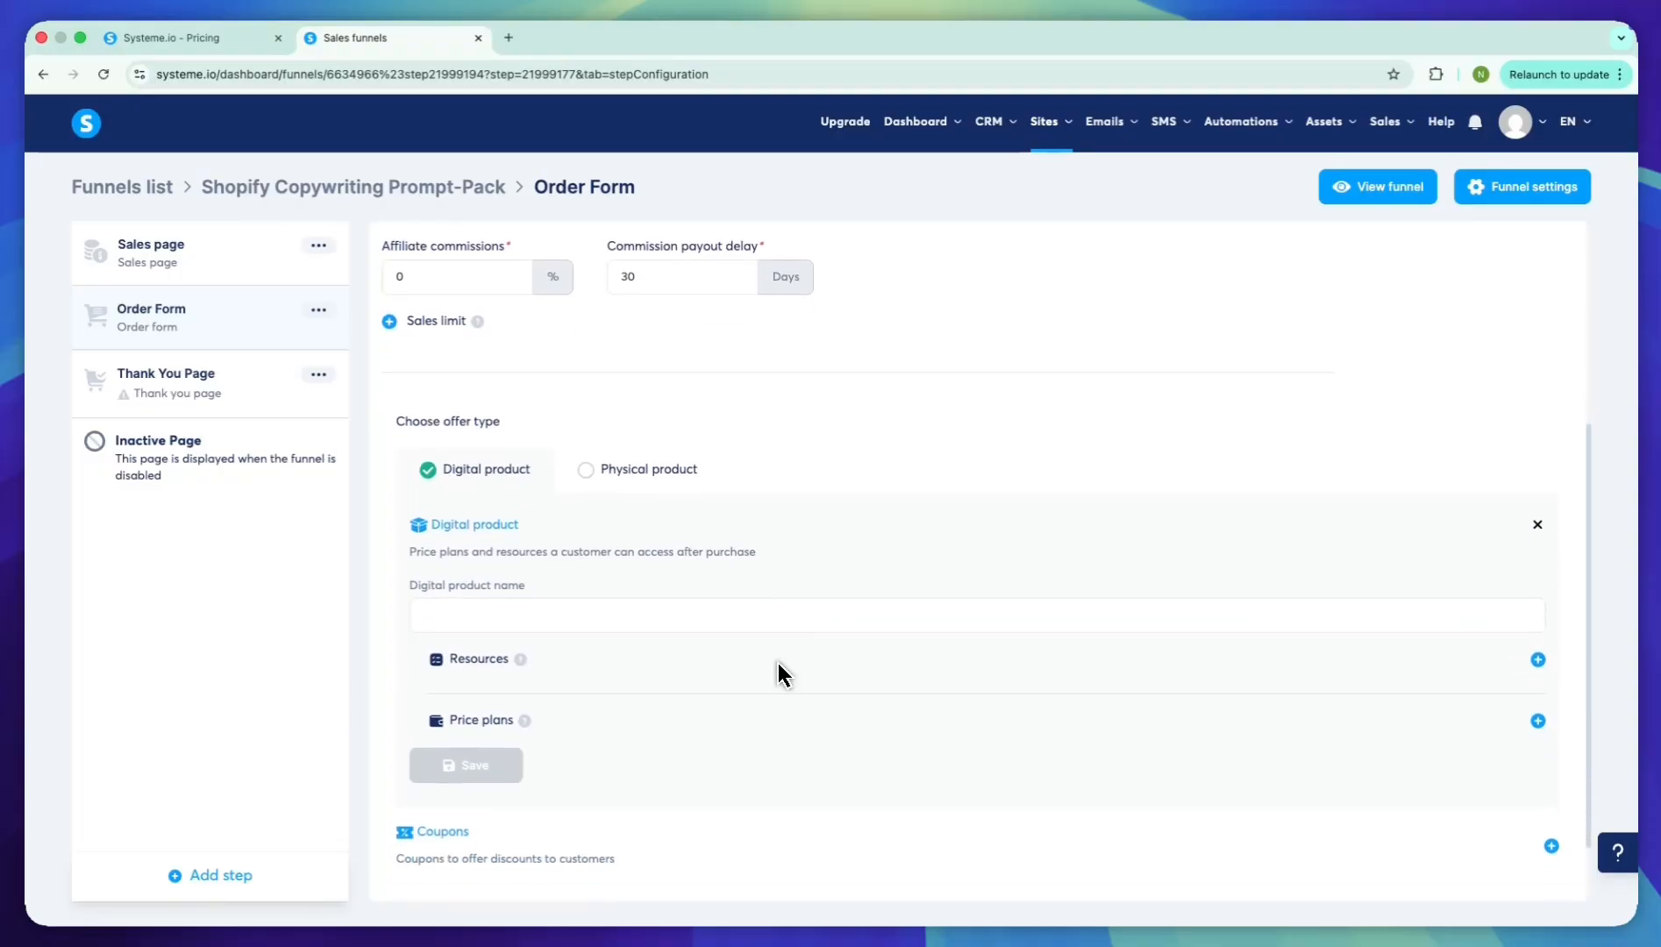
click(805, 613)
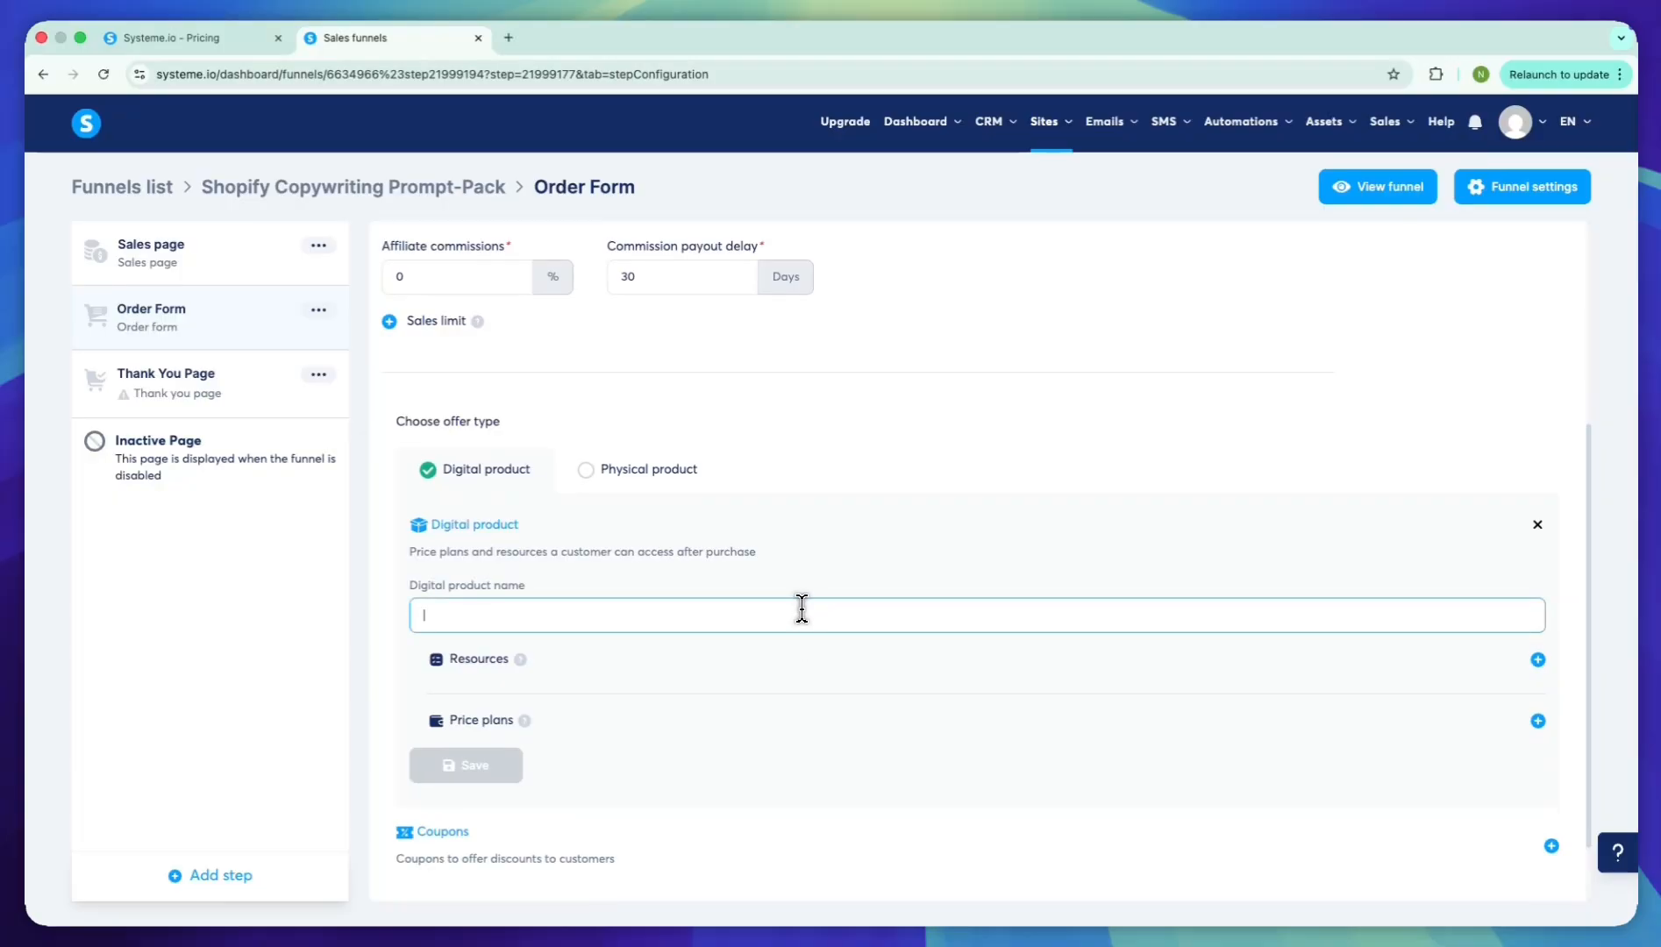
text(Shopify Copywriting Prompt-Pack)
Add a Tags resource to the digital product and assign the Buyer tag
click(1538, 659)
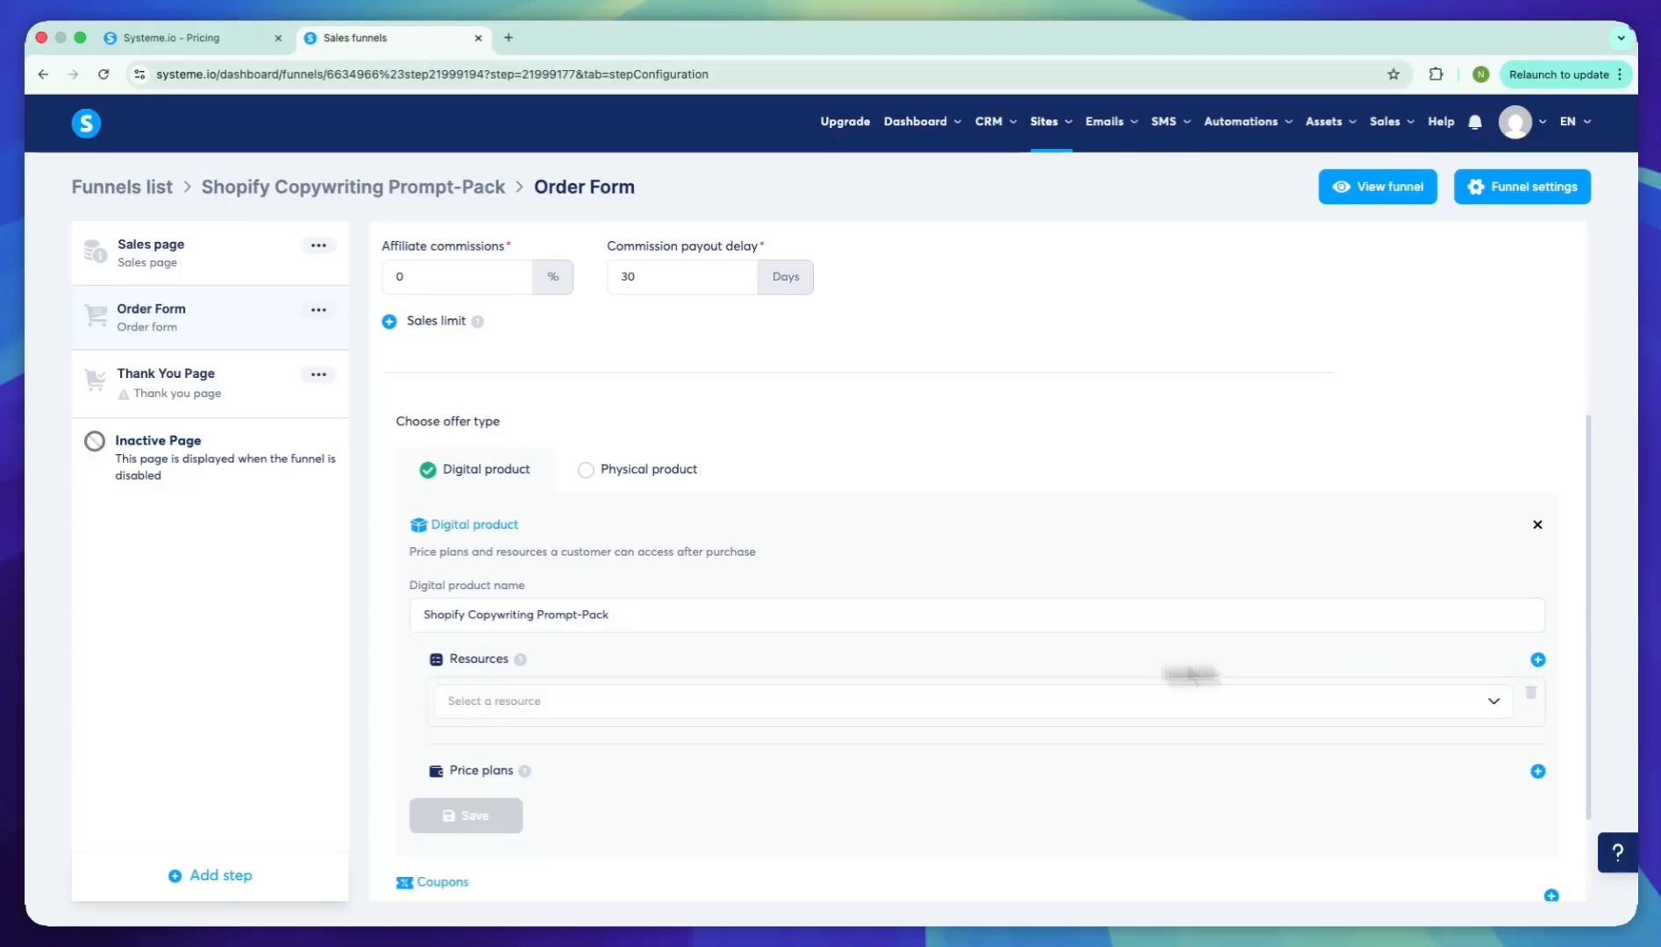
click(922, 699)
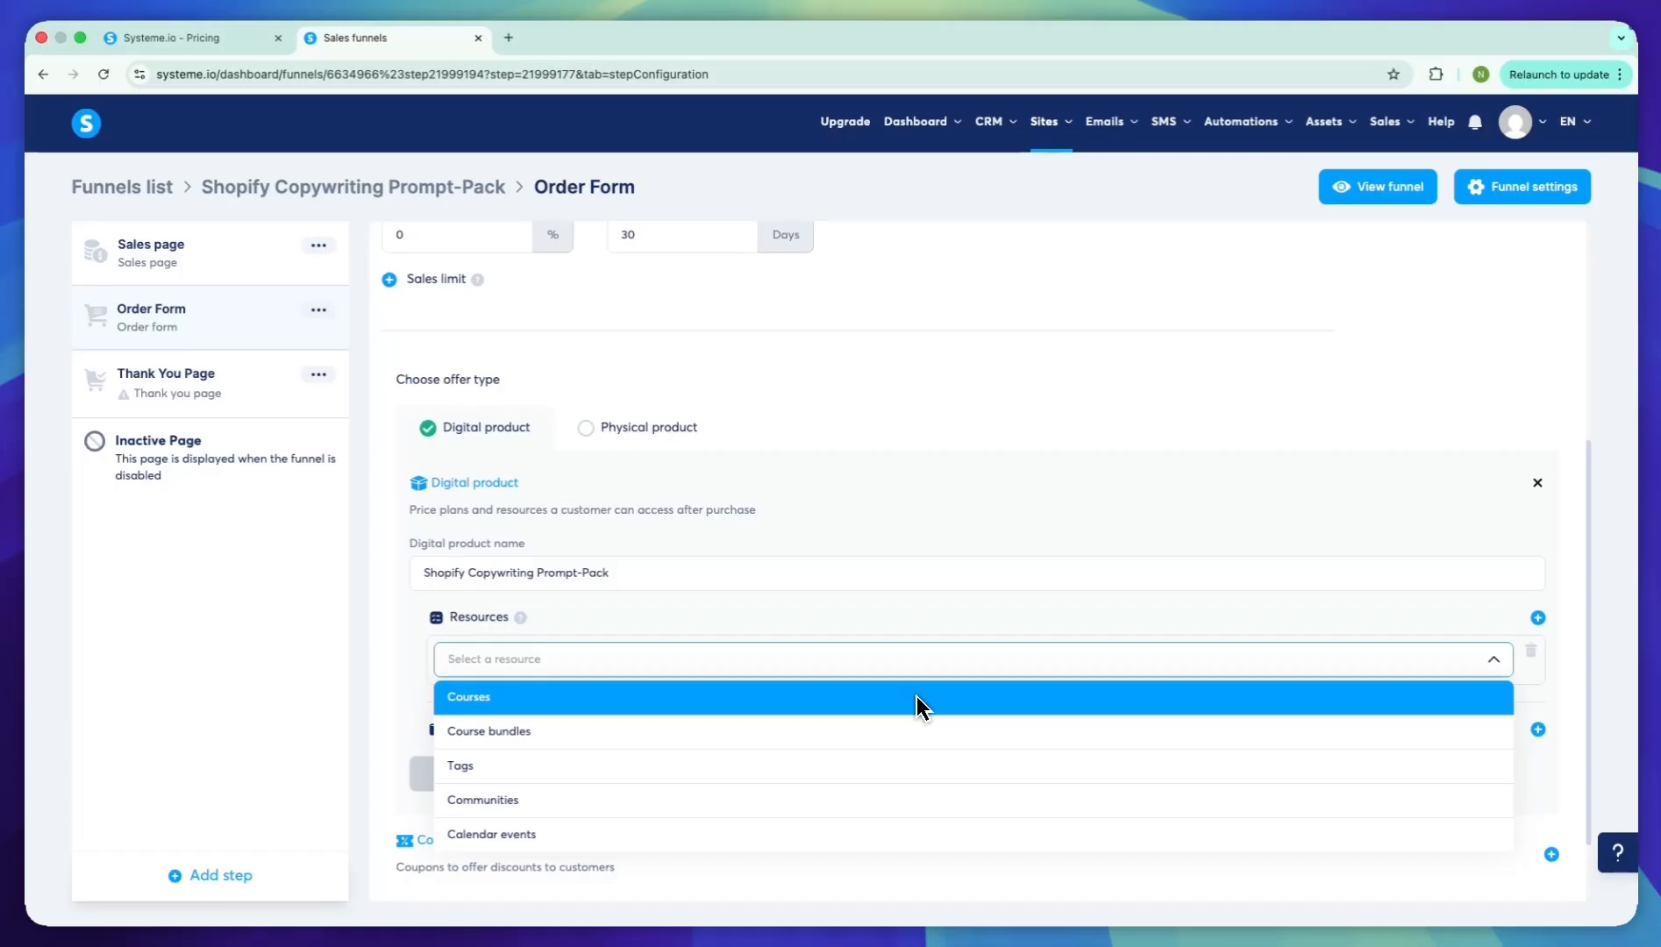
key(Down)
key(Down)
click(912, 766)
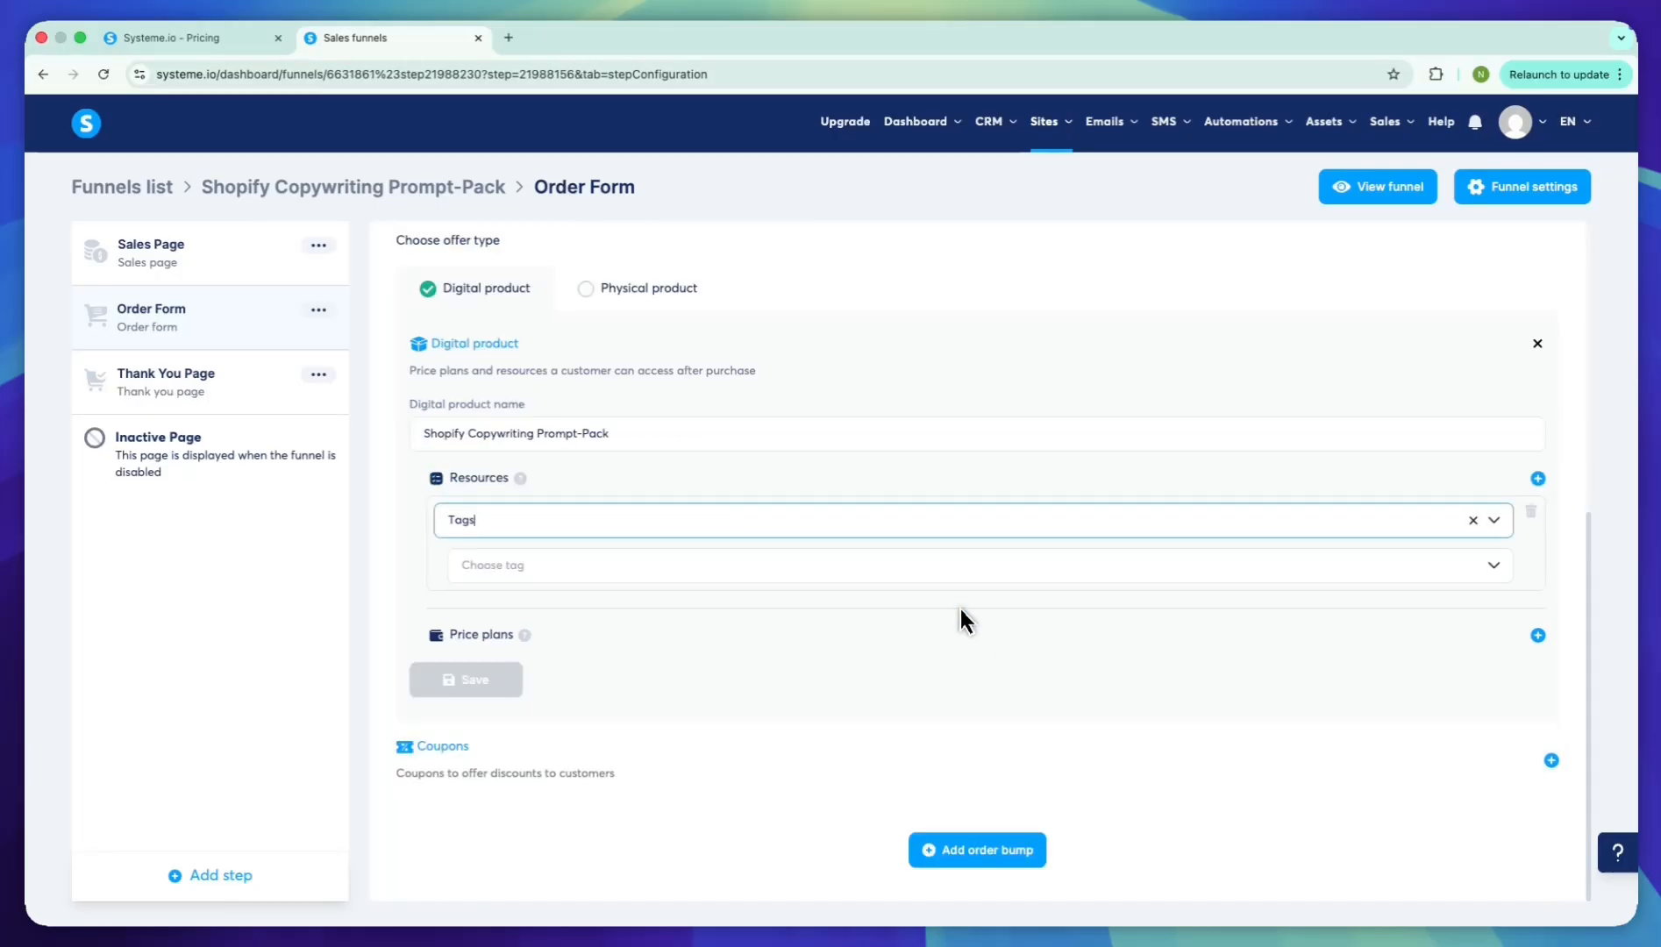
click(968, 567)
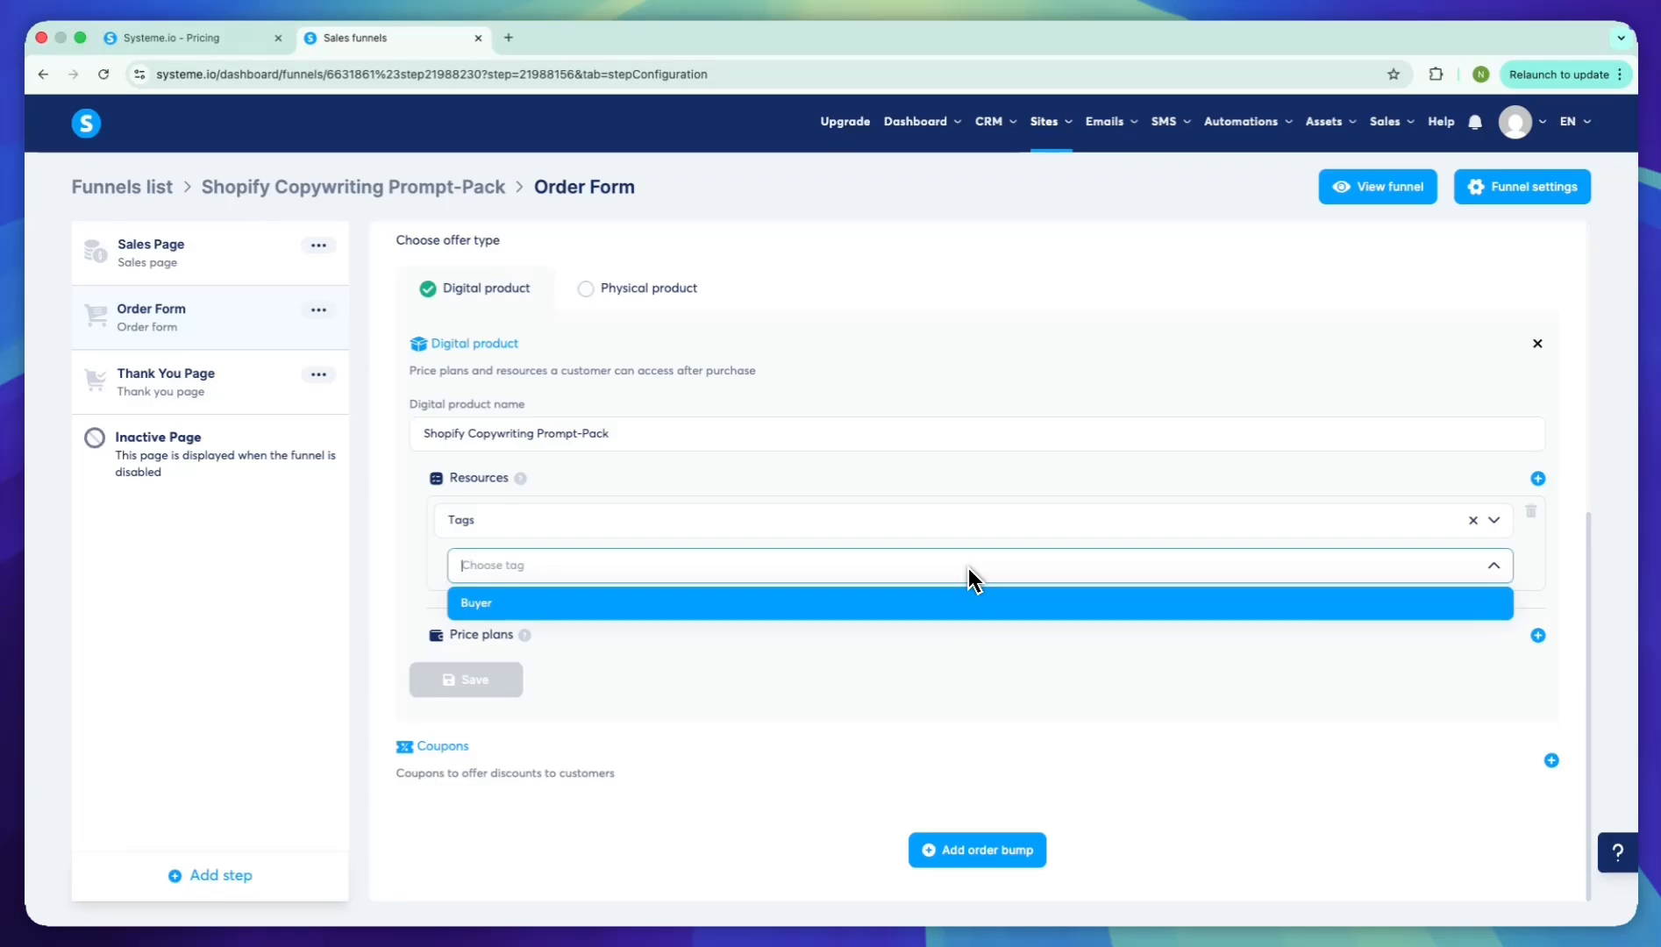
click(964, 605)
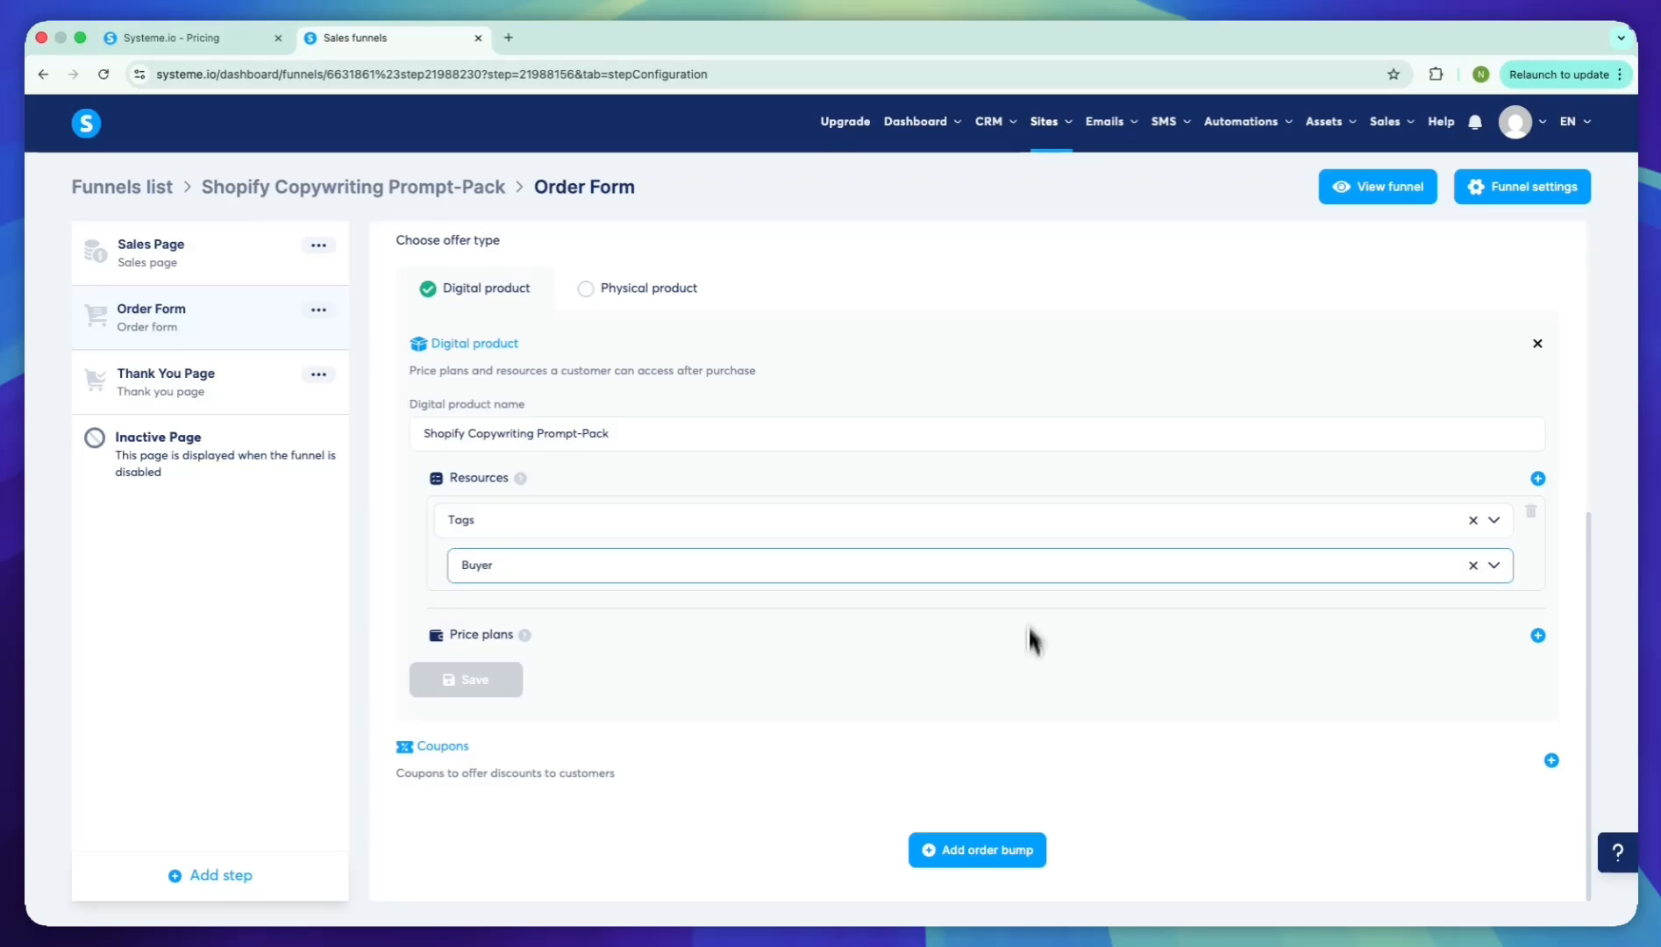
Start a new price plan for the digital product, named "Shopify Copywriting Prompt-Pack" on both the order form and the dashboard
click(1537, 635)
scroll(979, 663, down, 3)
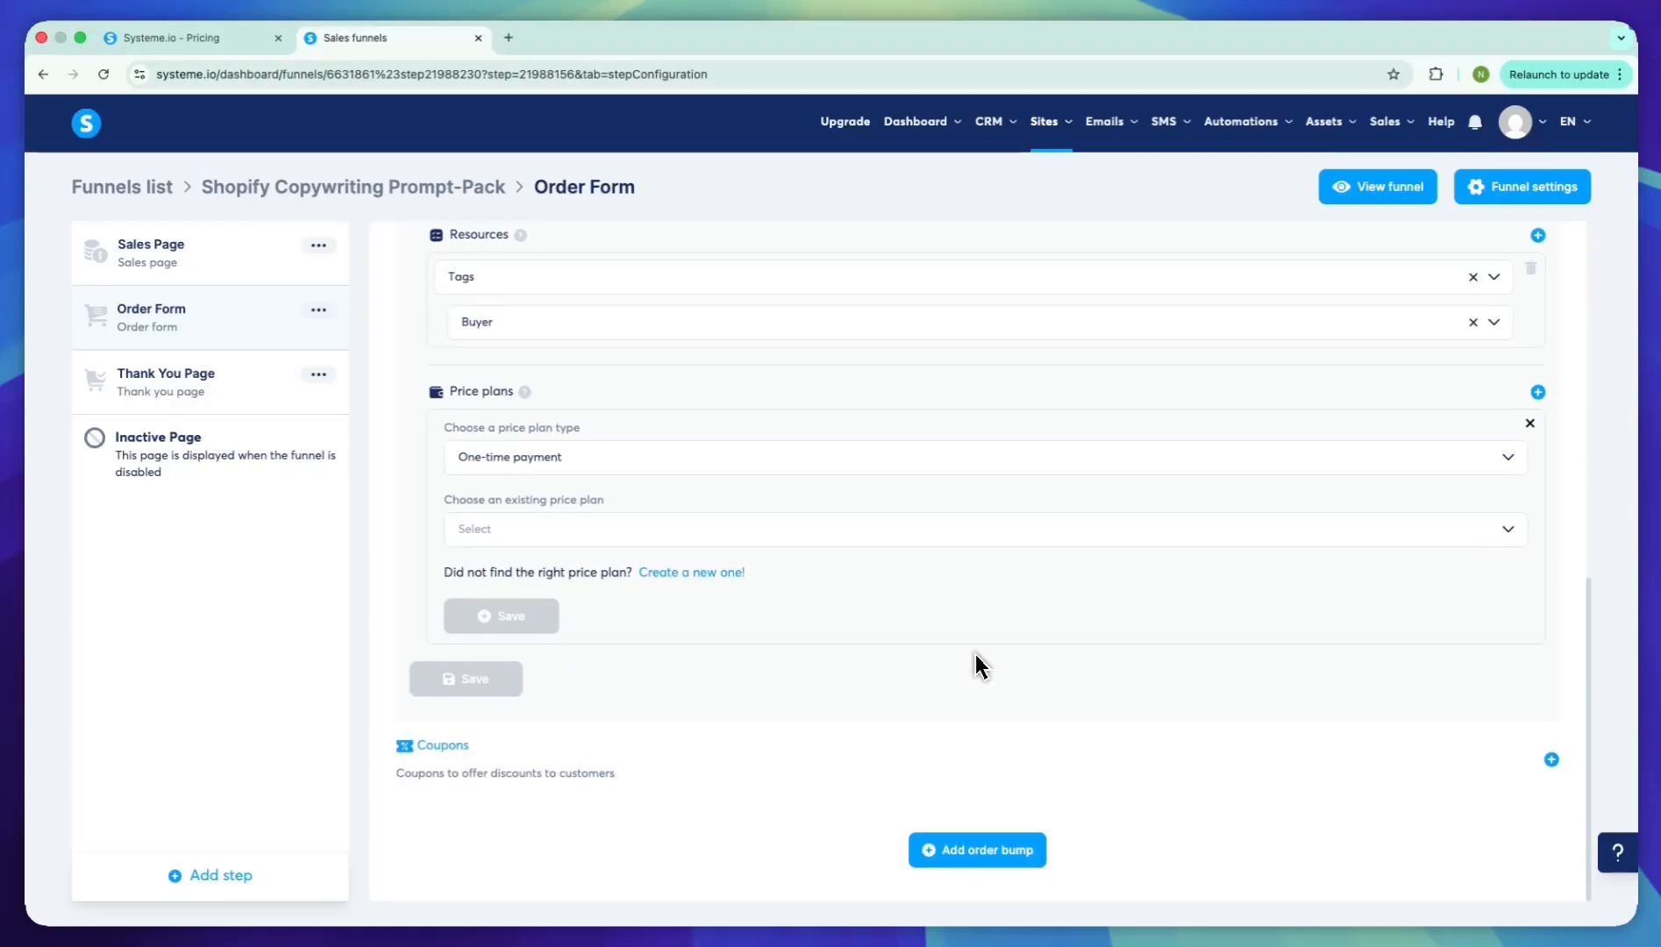
scroll(933, 607, up, 2)
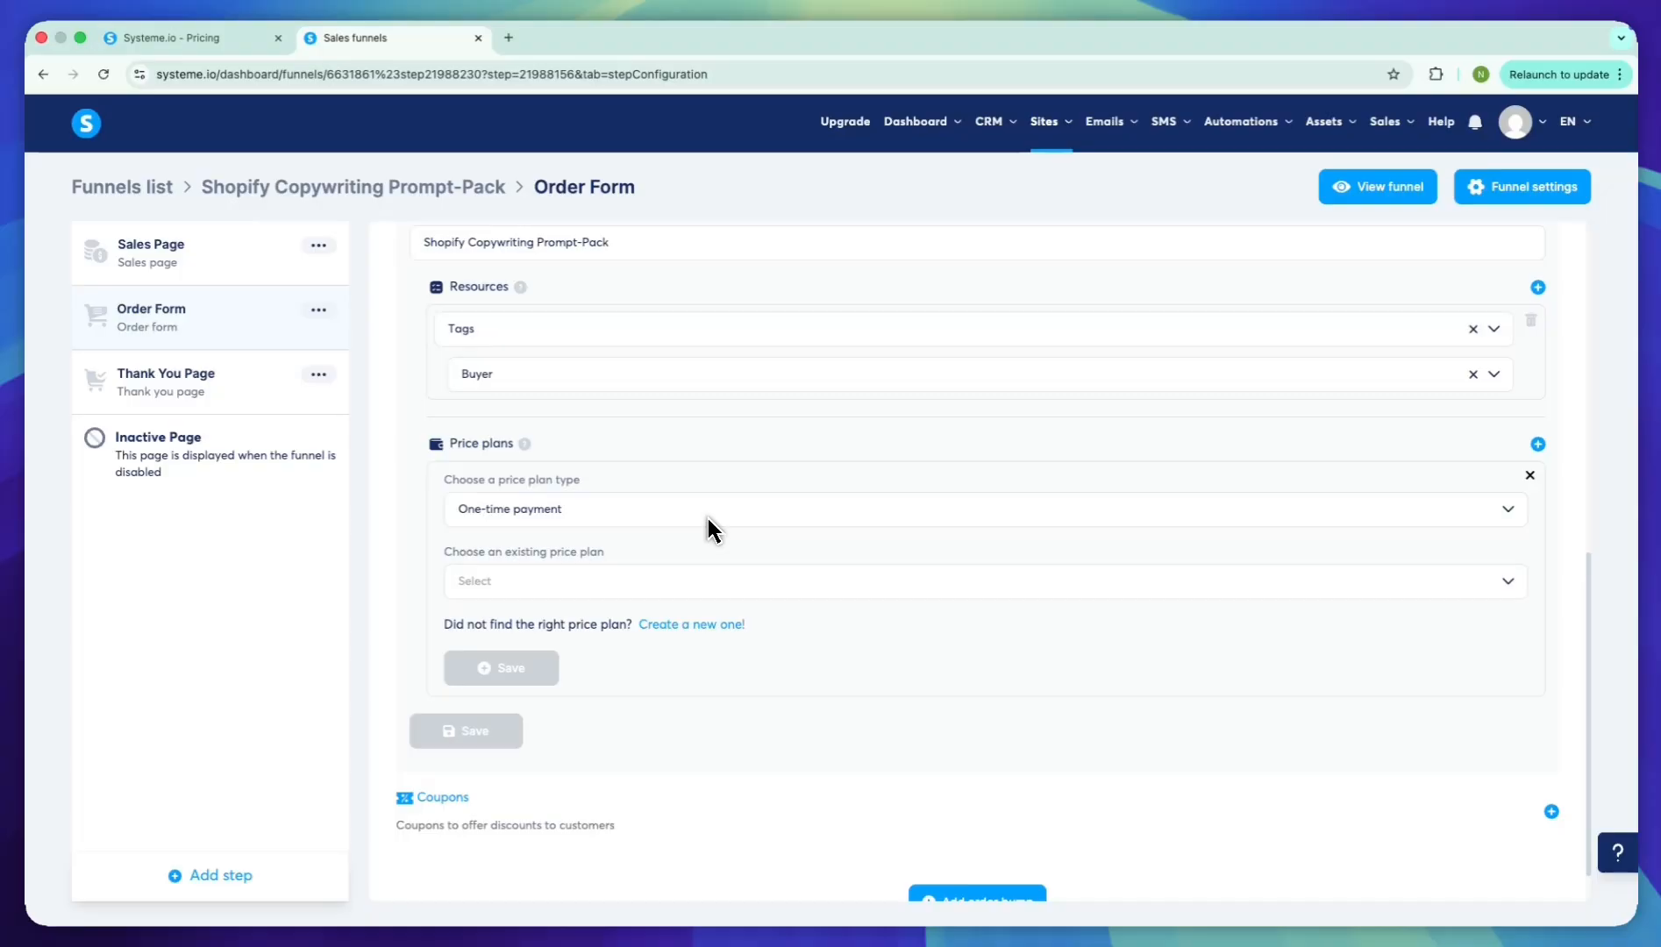
click(732, 624)
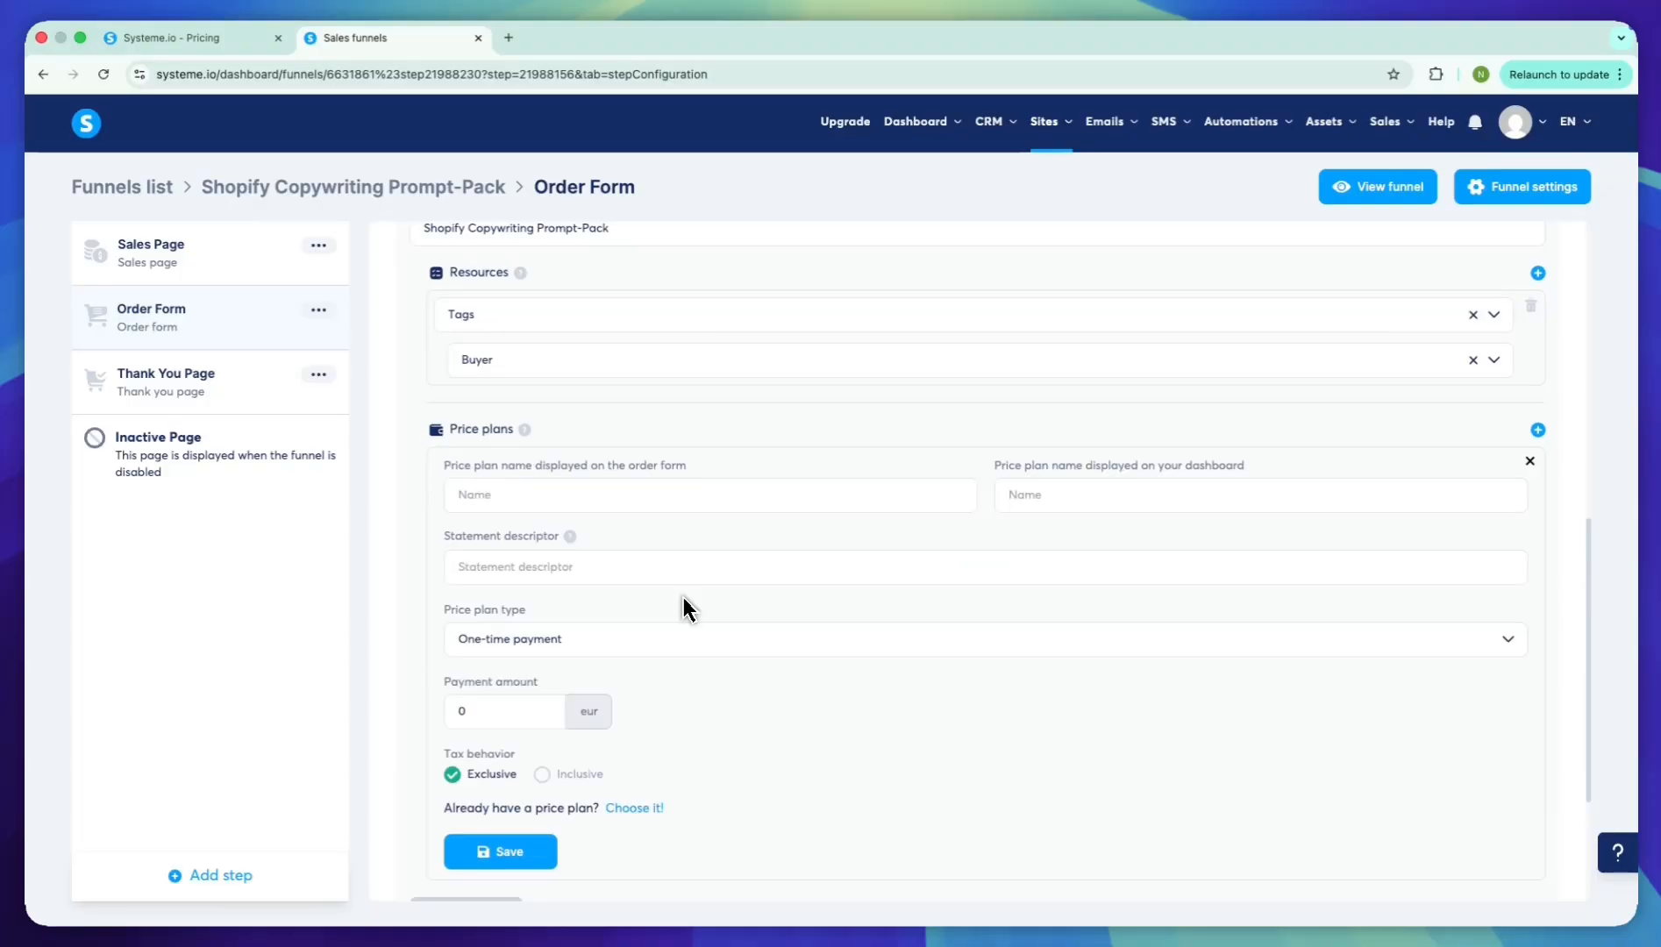
scroll(746, 649, down, 1)
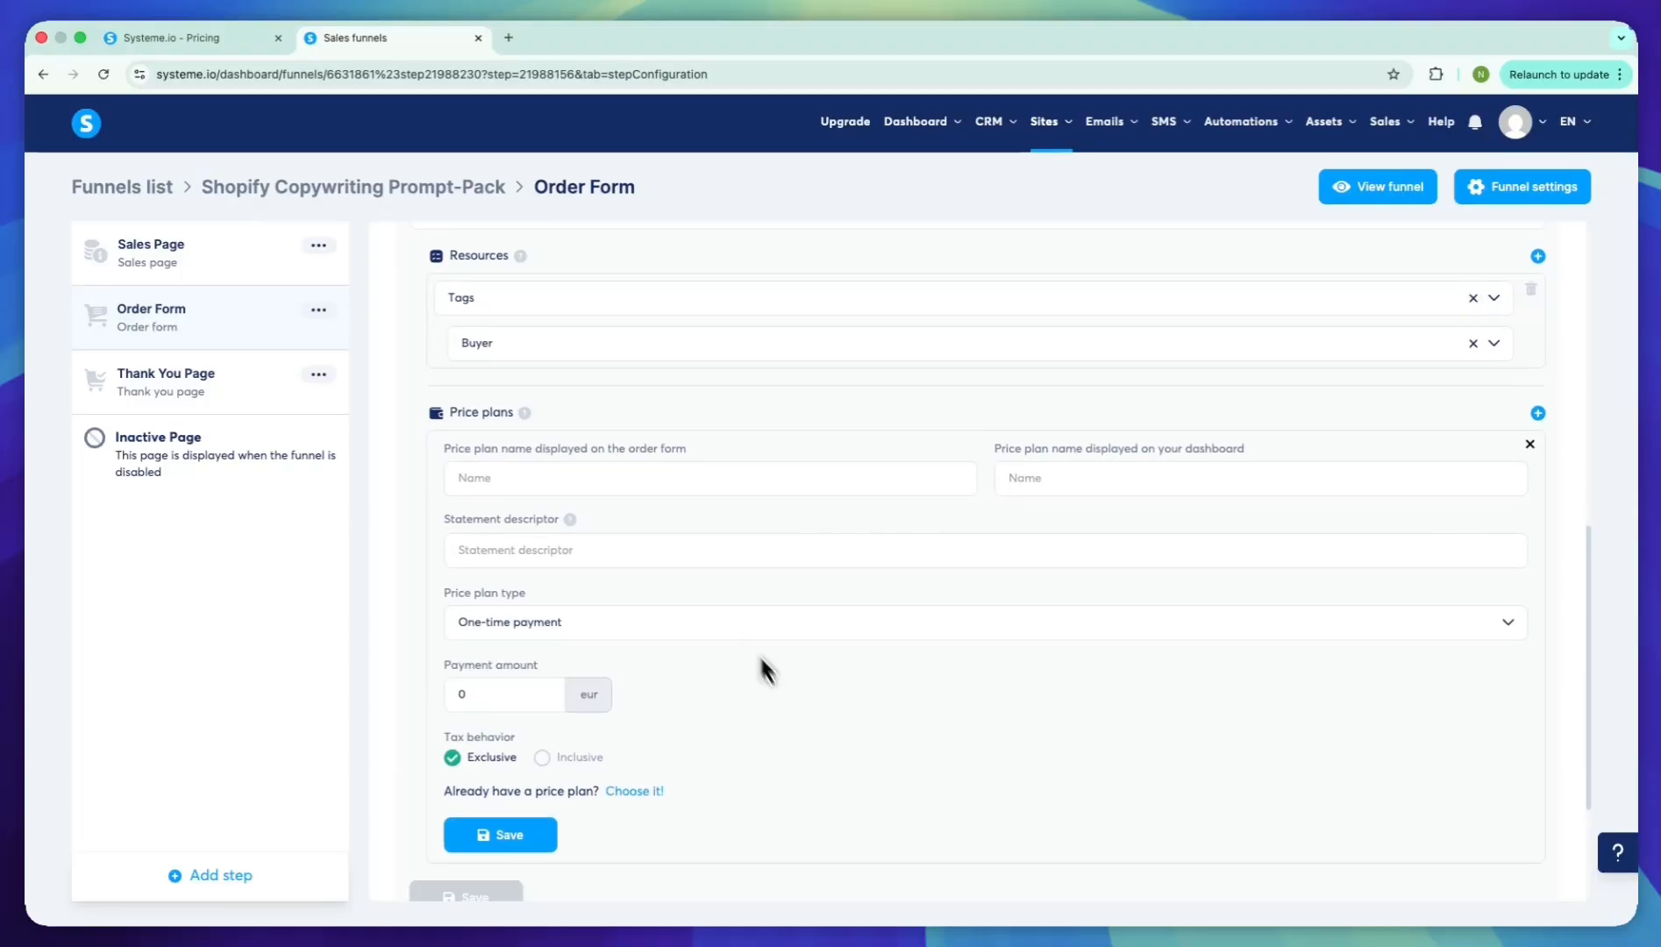
click(729, 474)
text(Shopify Copywriting Prompt-Pack)
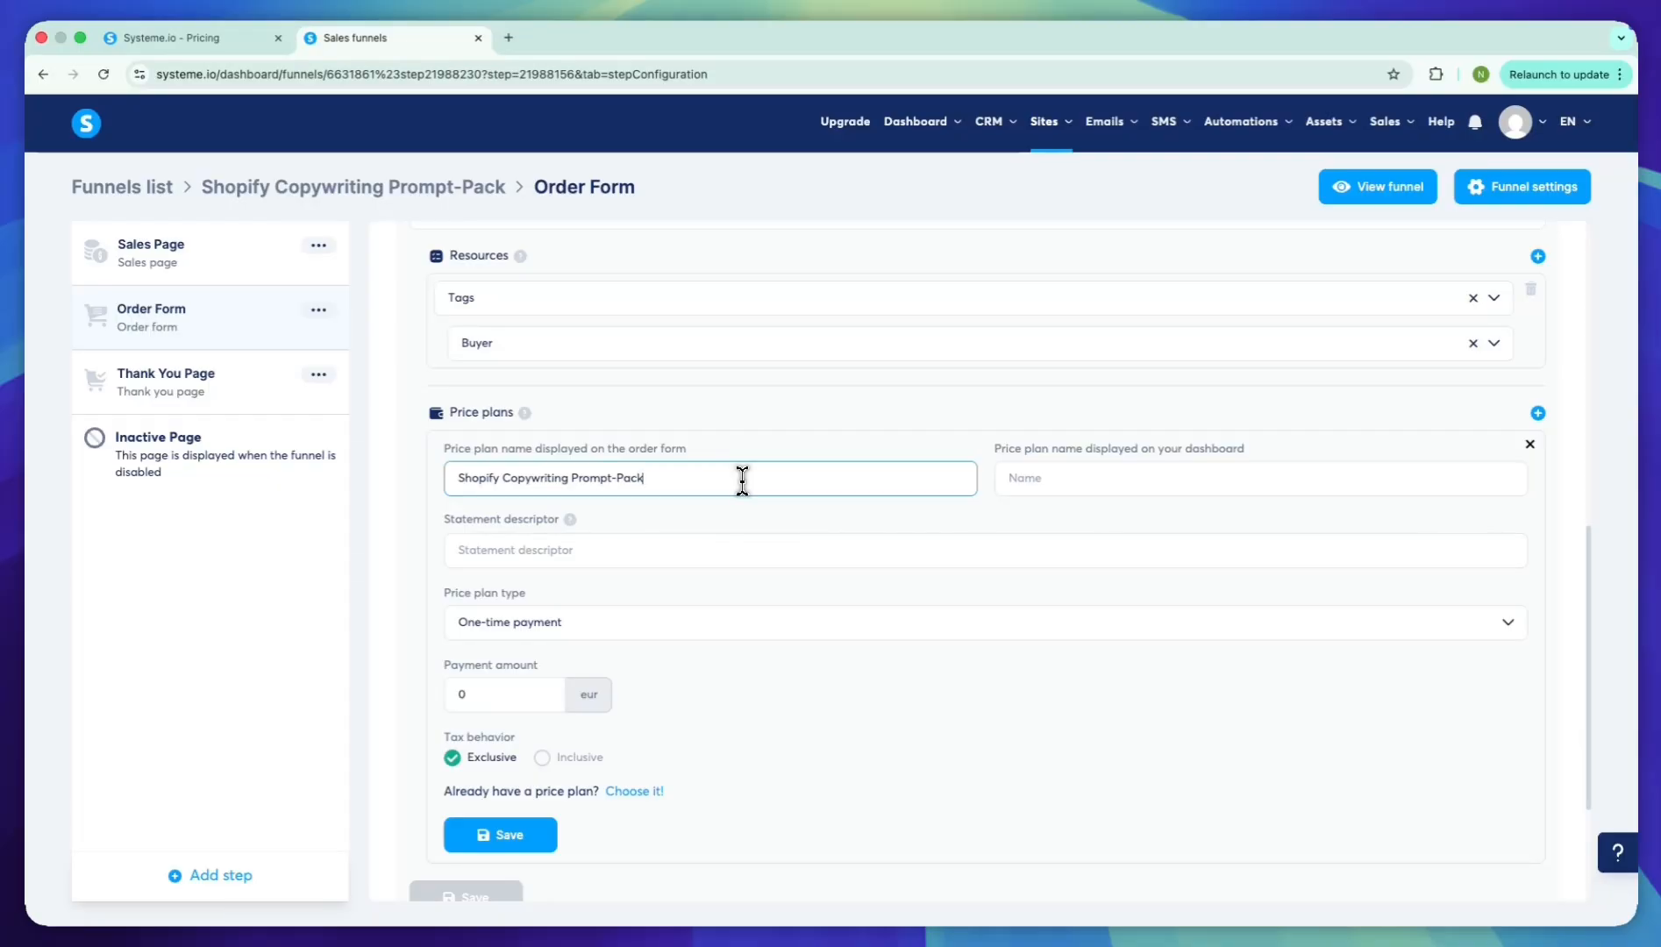
click(1101, 480)
text(Shopify Copywriting Prompt-Pack)
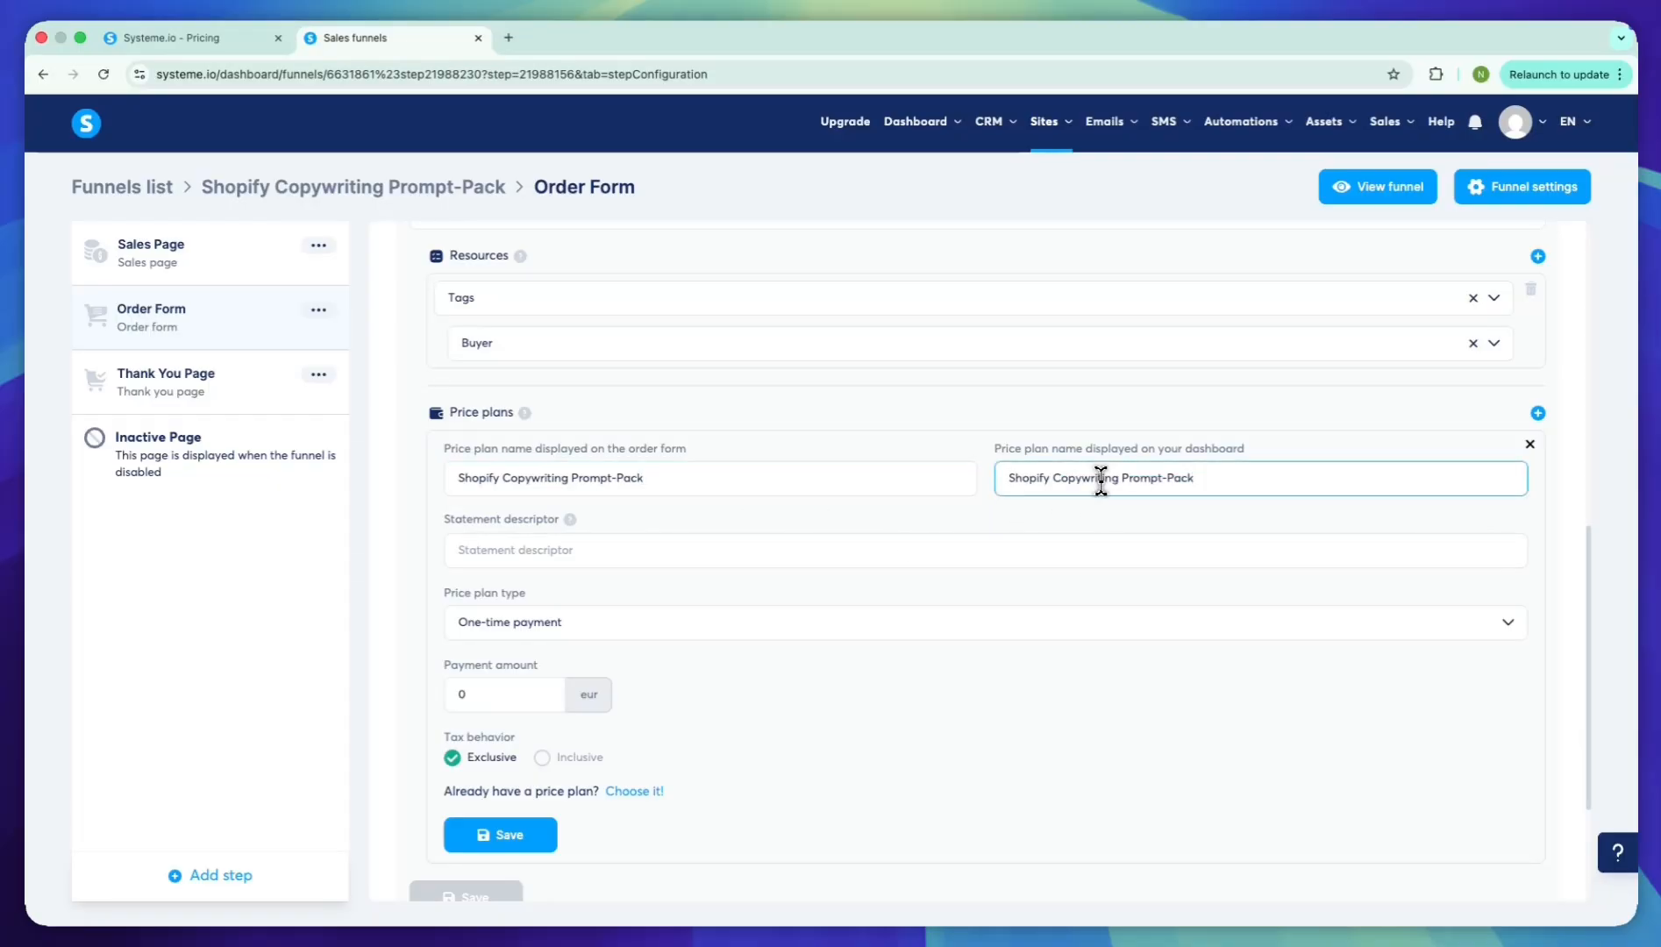
Set the price plan's statement descriptor to "Novexa" and its one-time payment amount to 1 eur, and save the plan
click(885, 553)
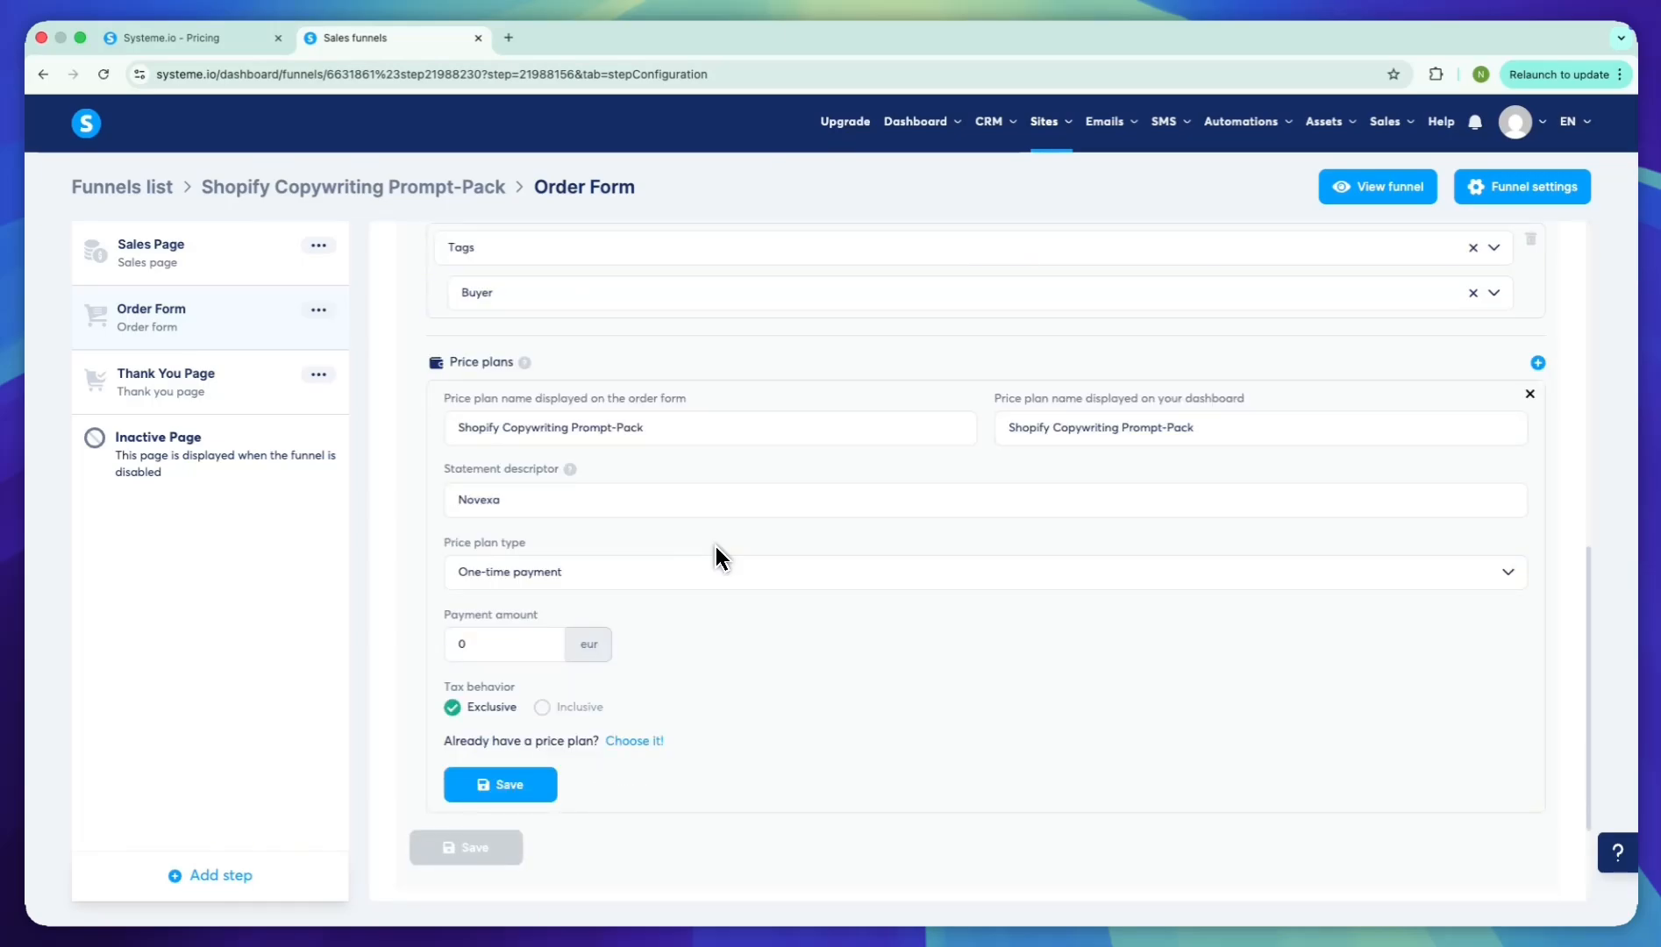
click(525, 646)
click(739, 686)
scroll(738, 685, down, 1)
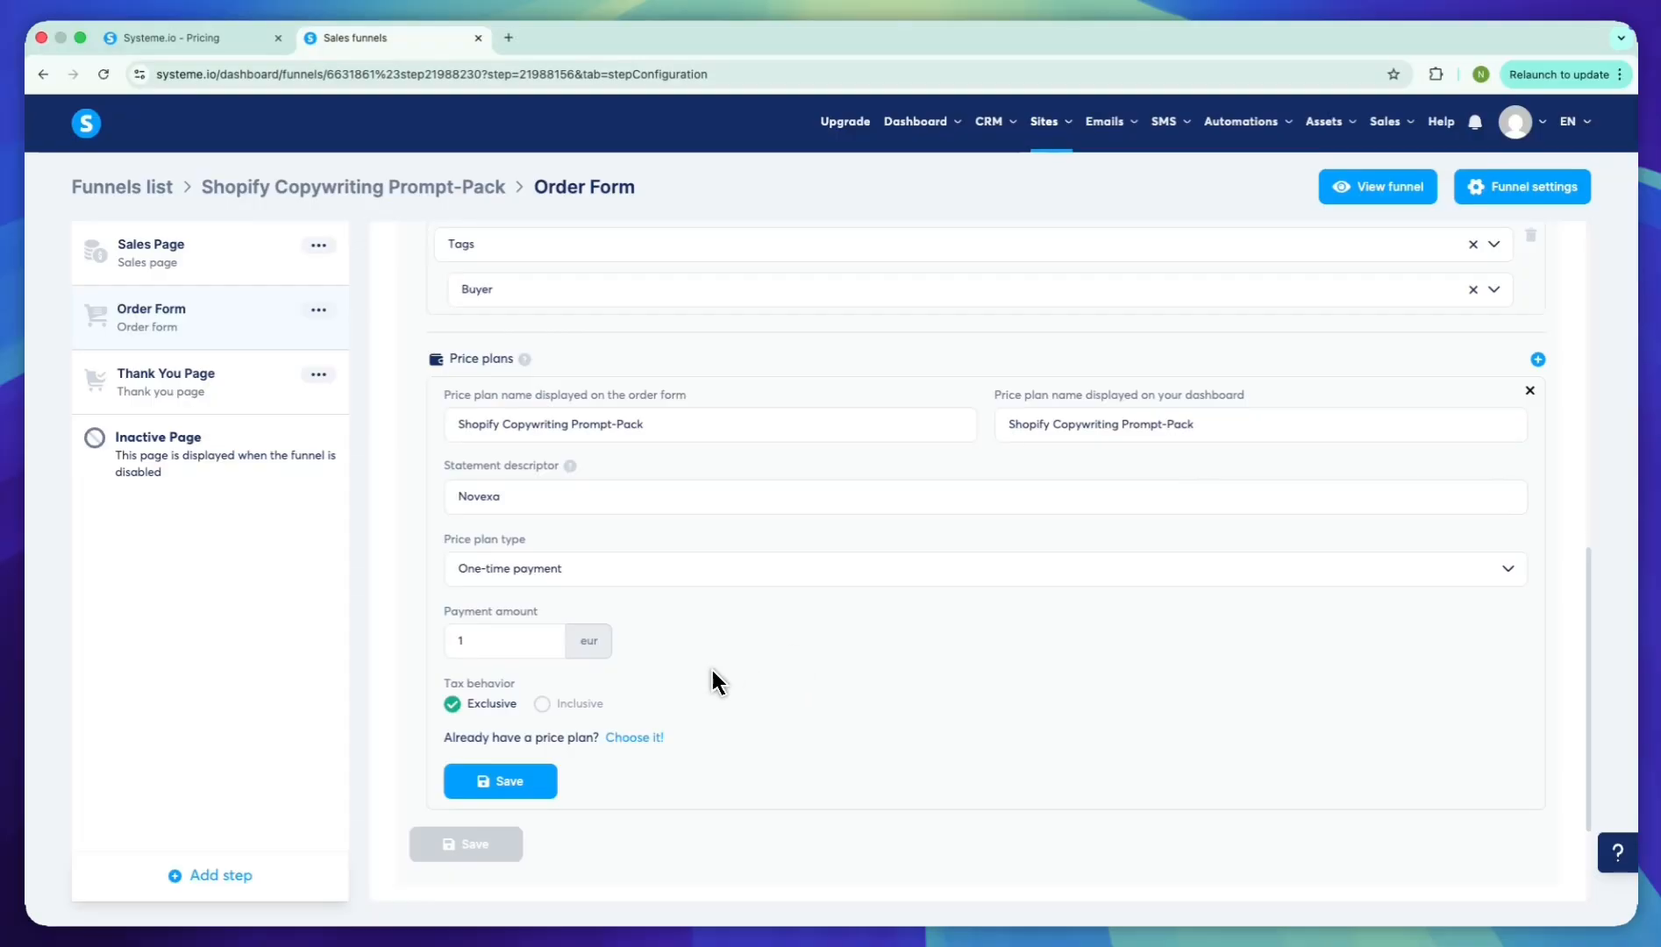
click(522, 781)
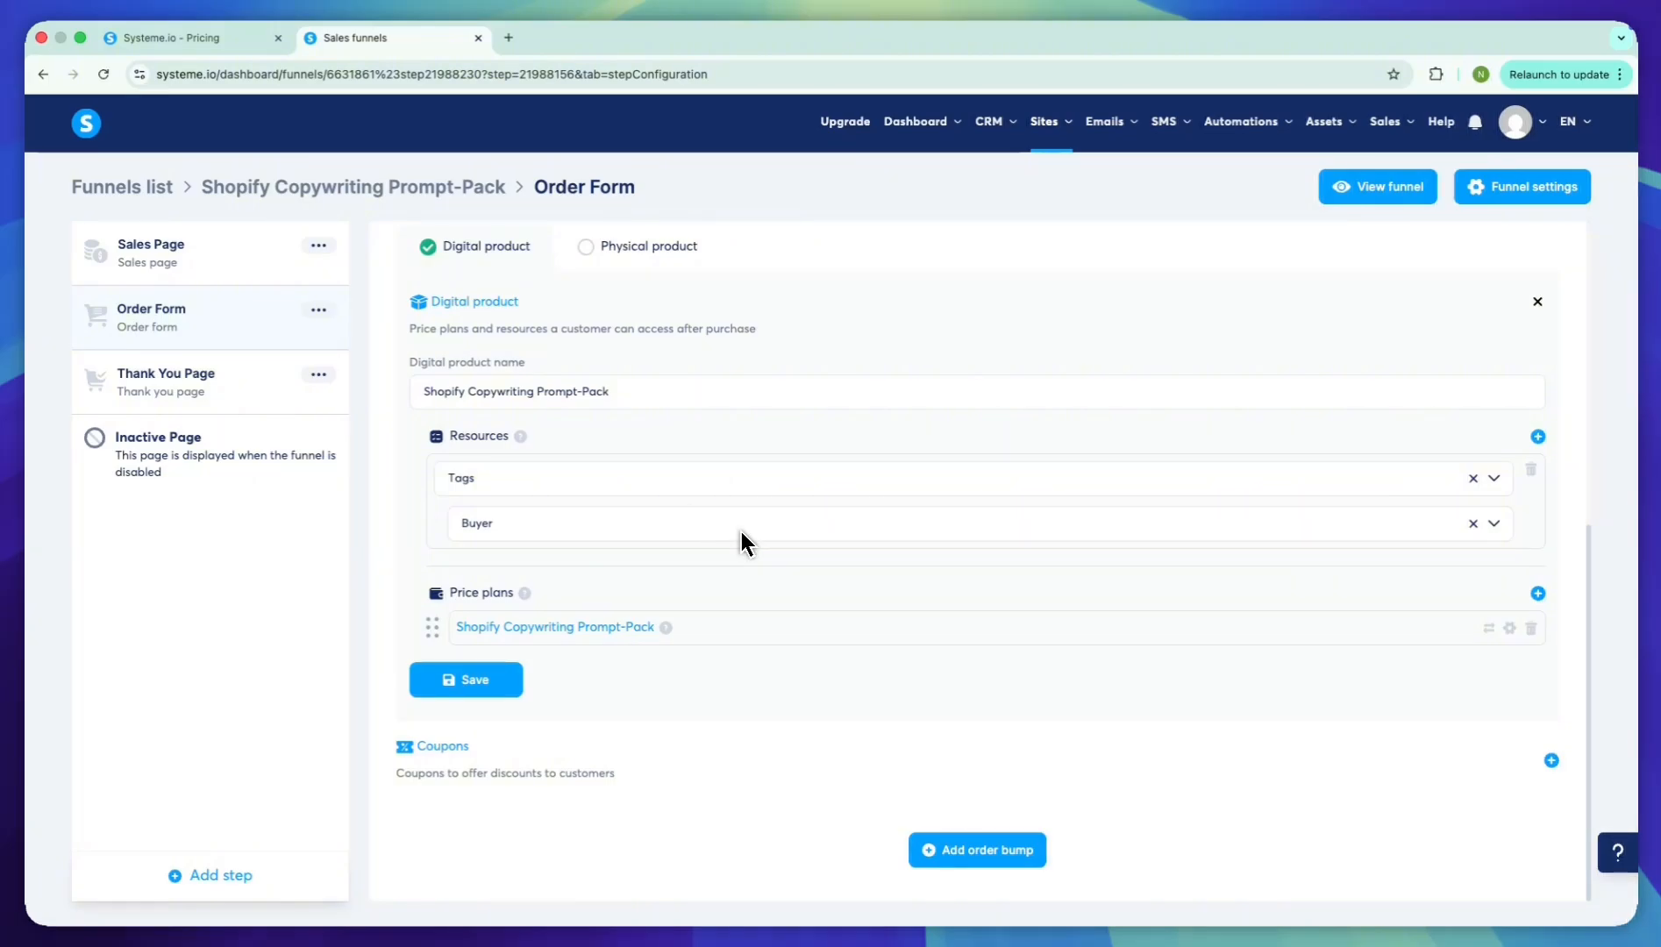
Open the order form page for editing and delete its First name, Last name and Phone number fields
scroll(740, 539, up, 6)
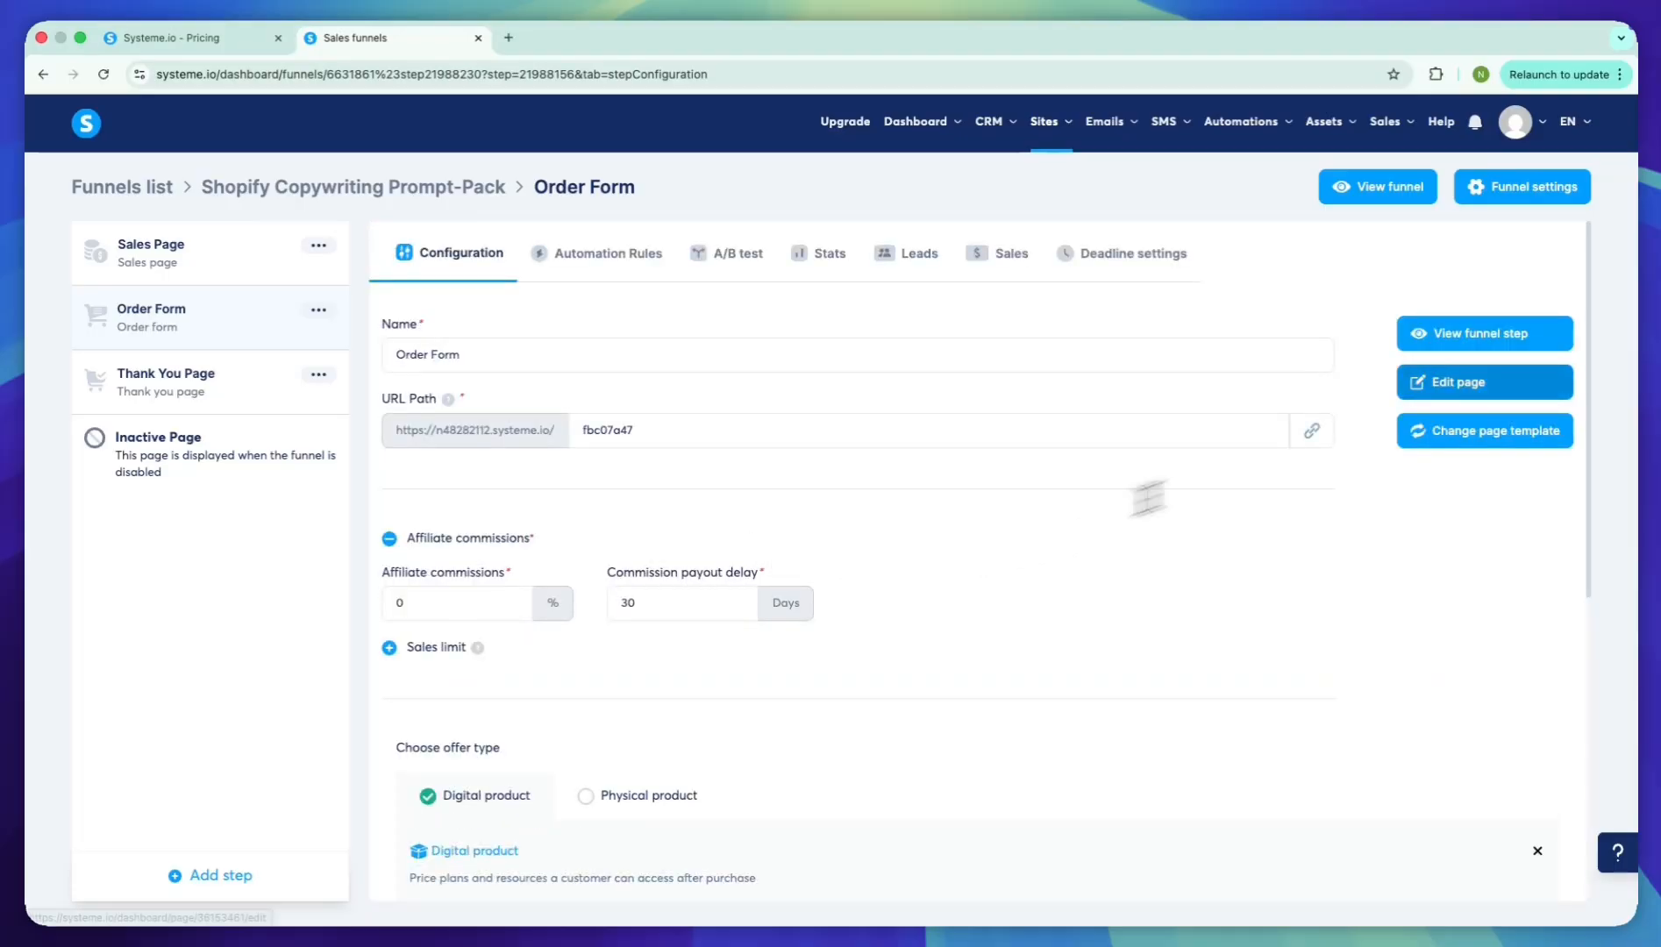
click(1442, 383)
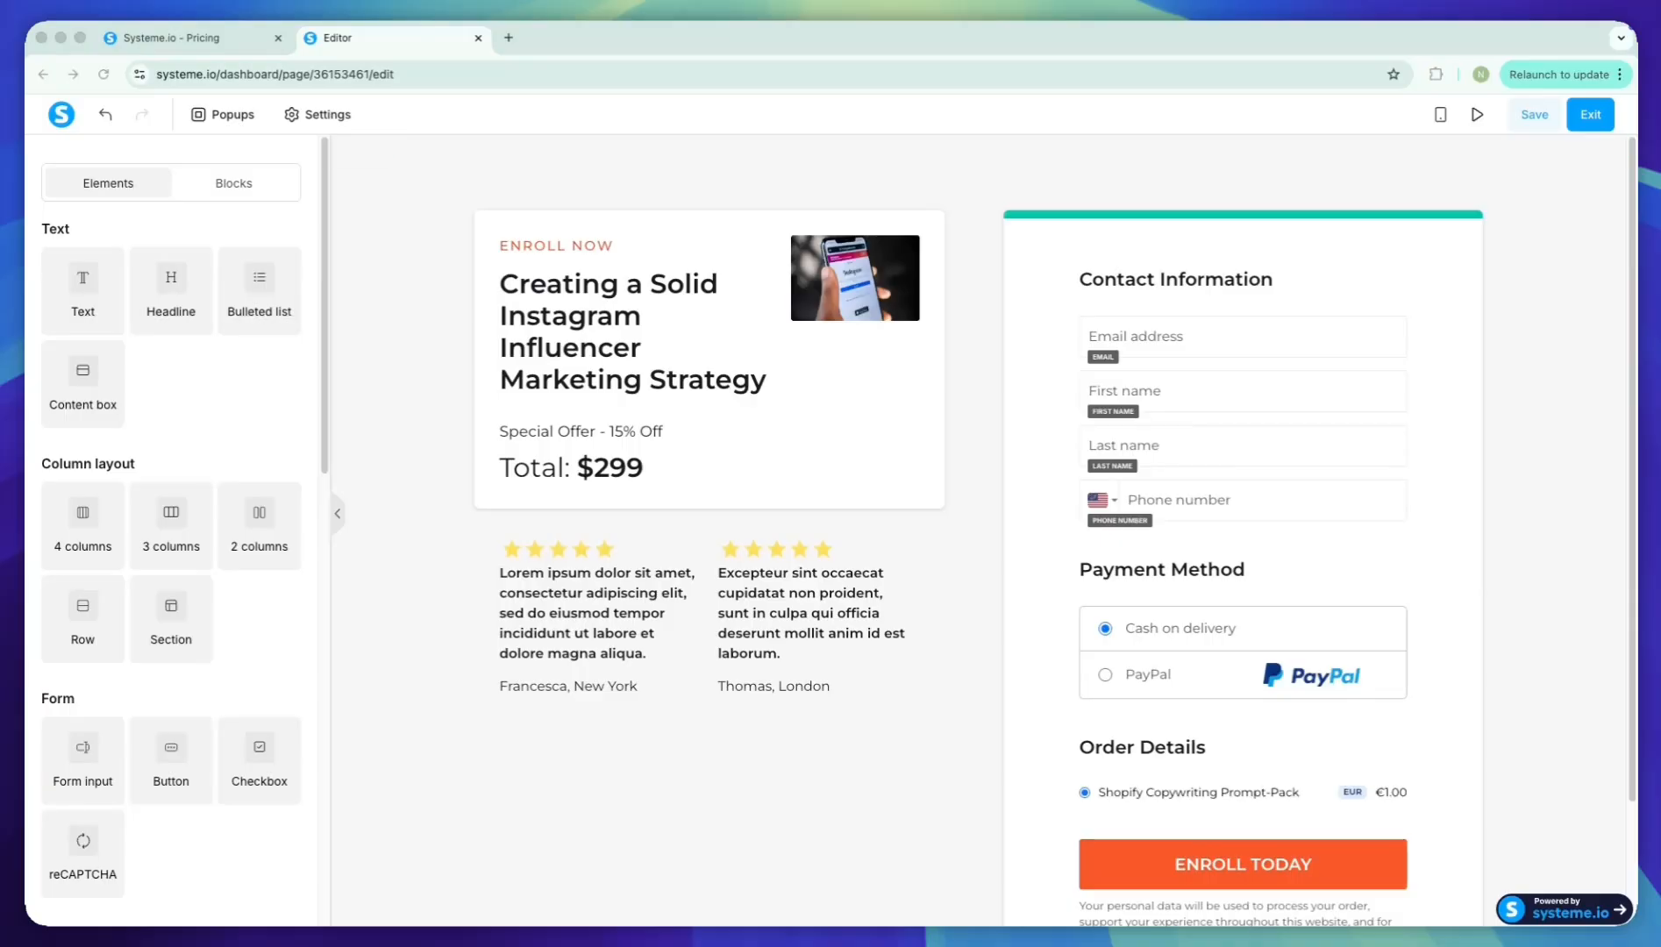
click(1480, 501)
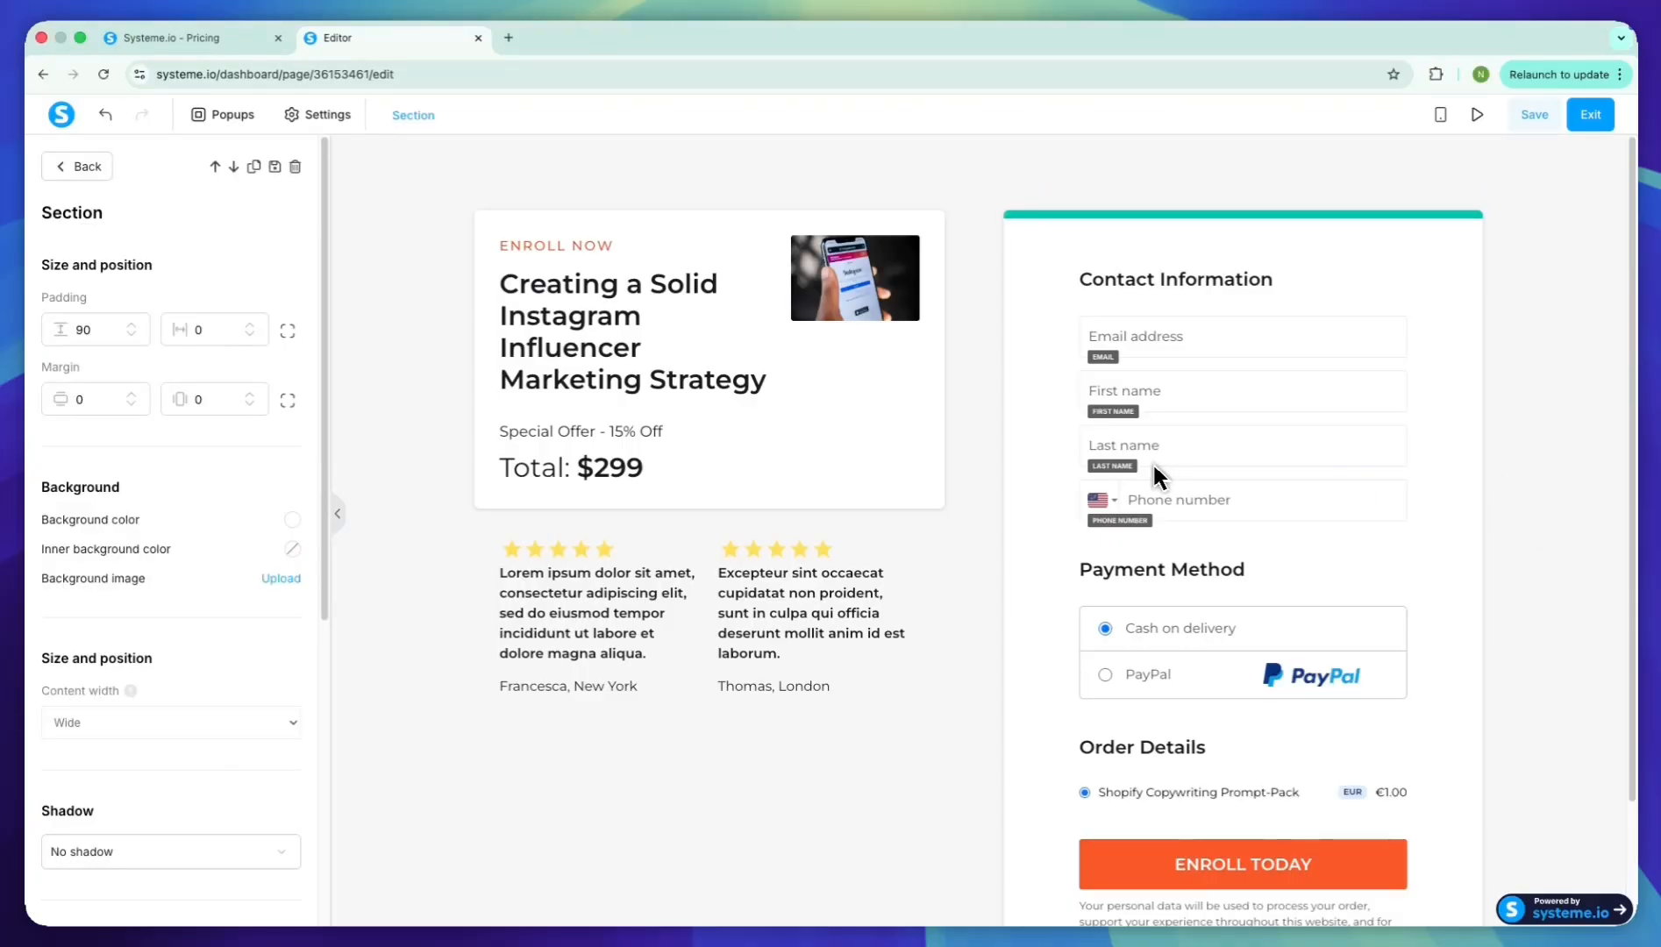
click(1201, 503)
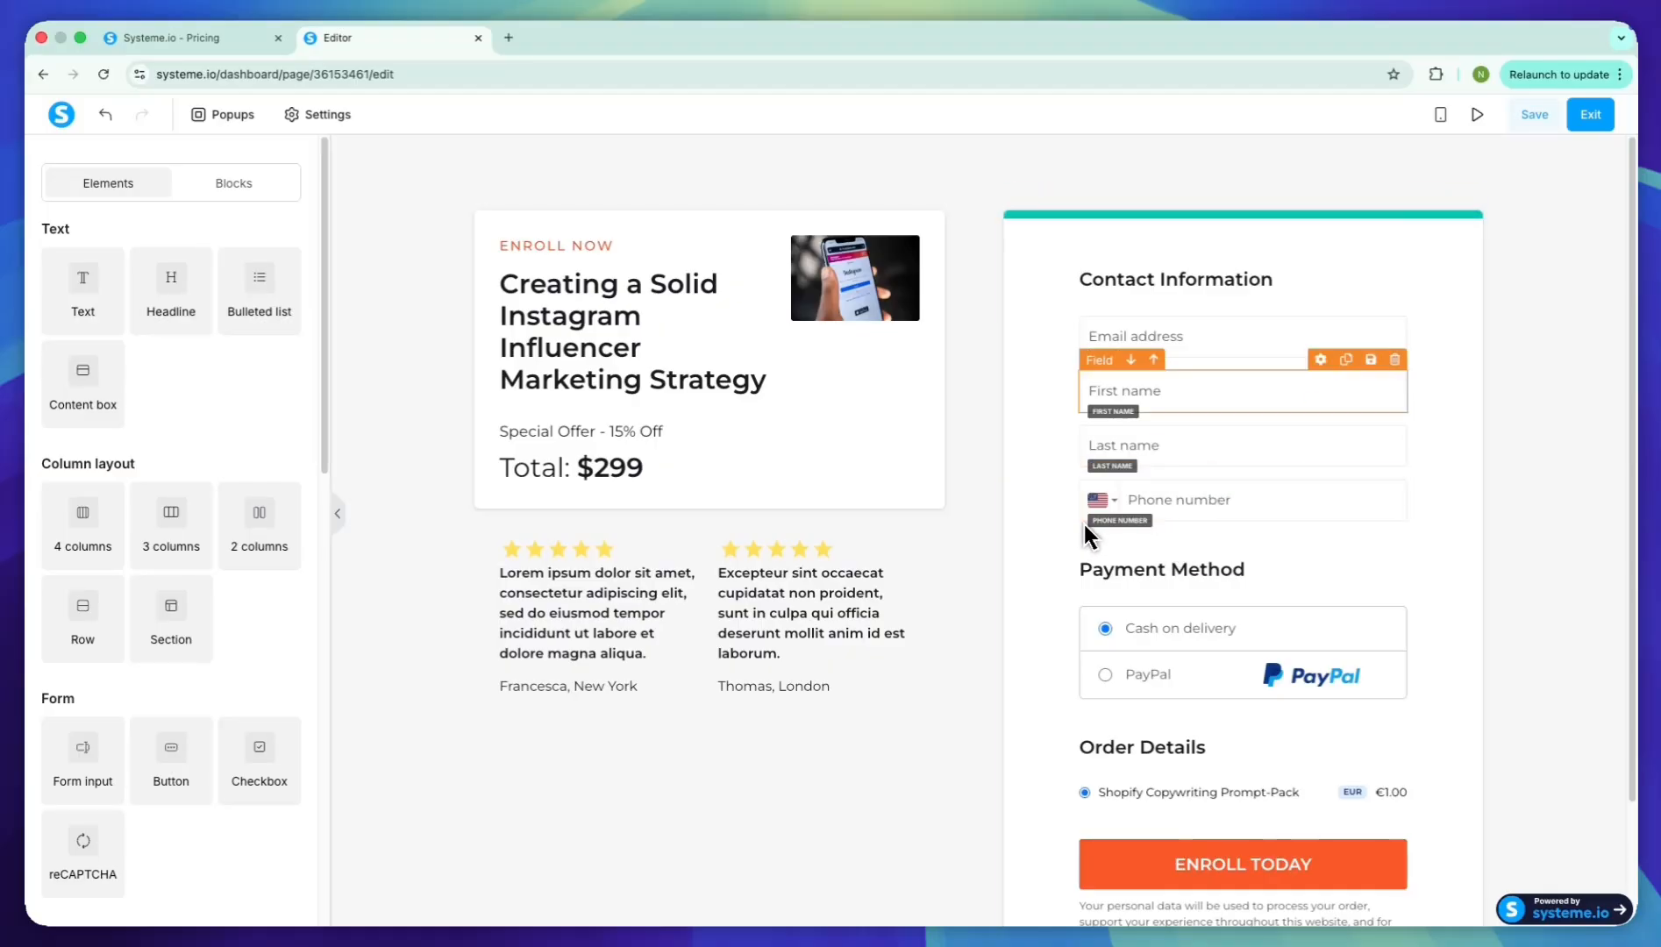
click(1394, 360)
key(Return)
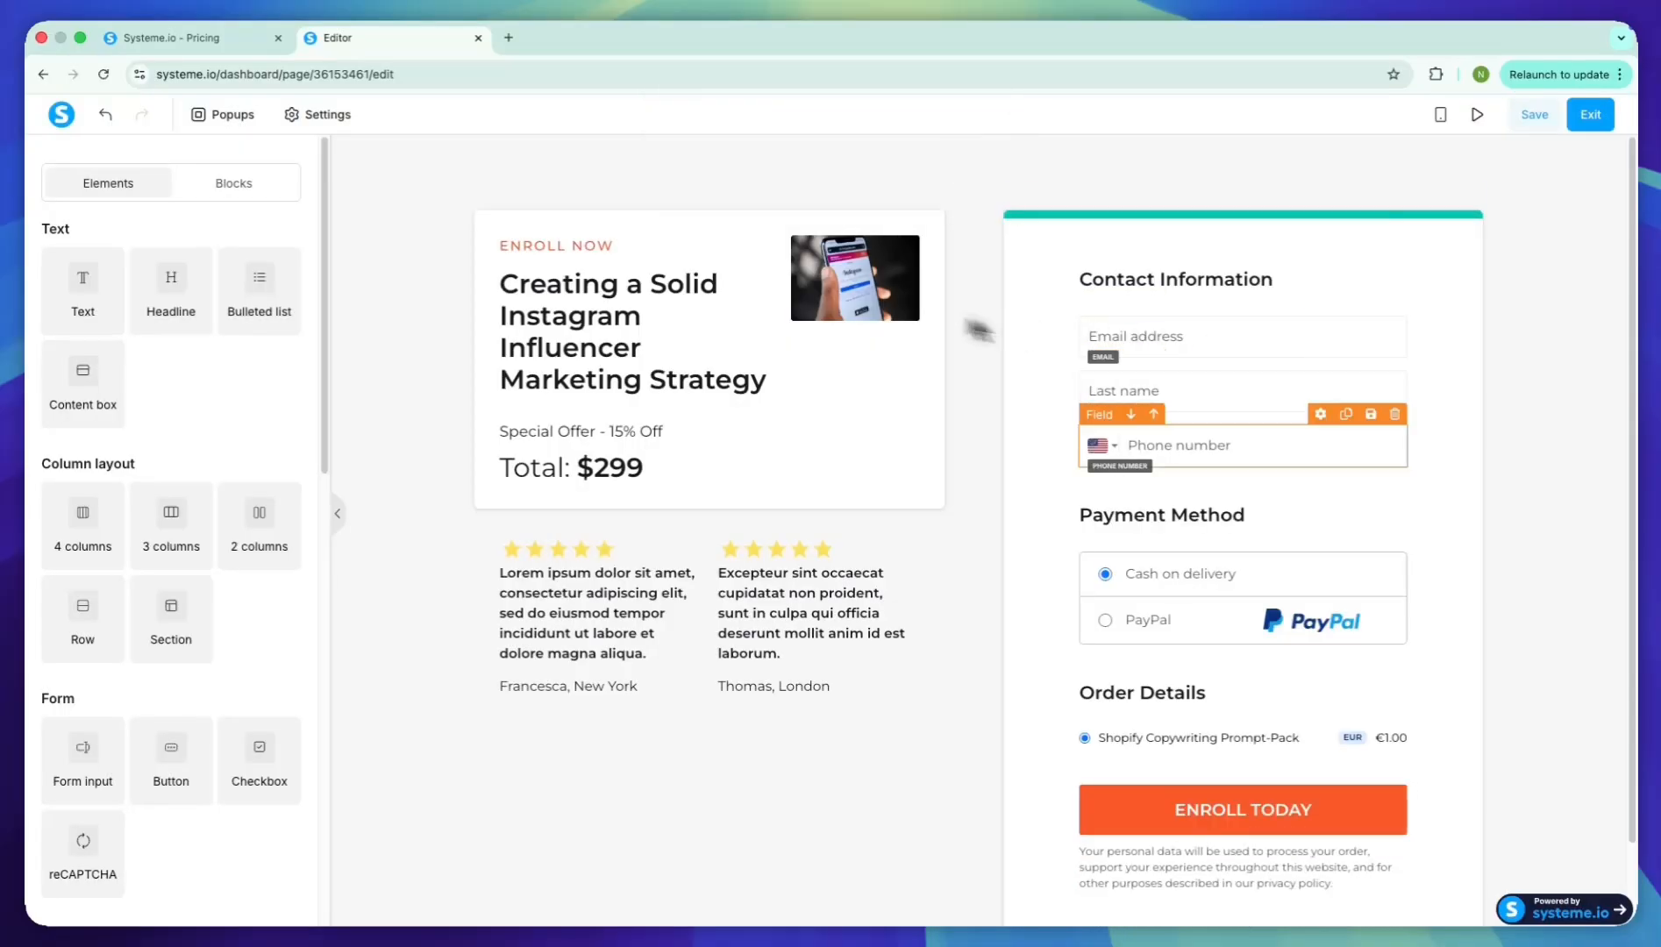
click(1394, 360)
key(Return)
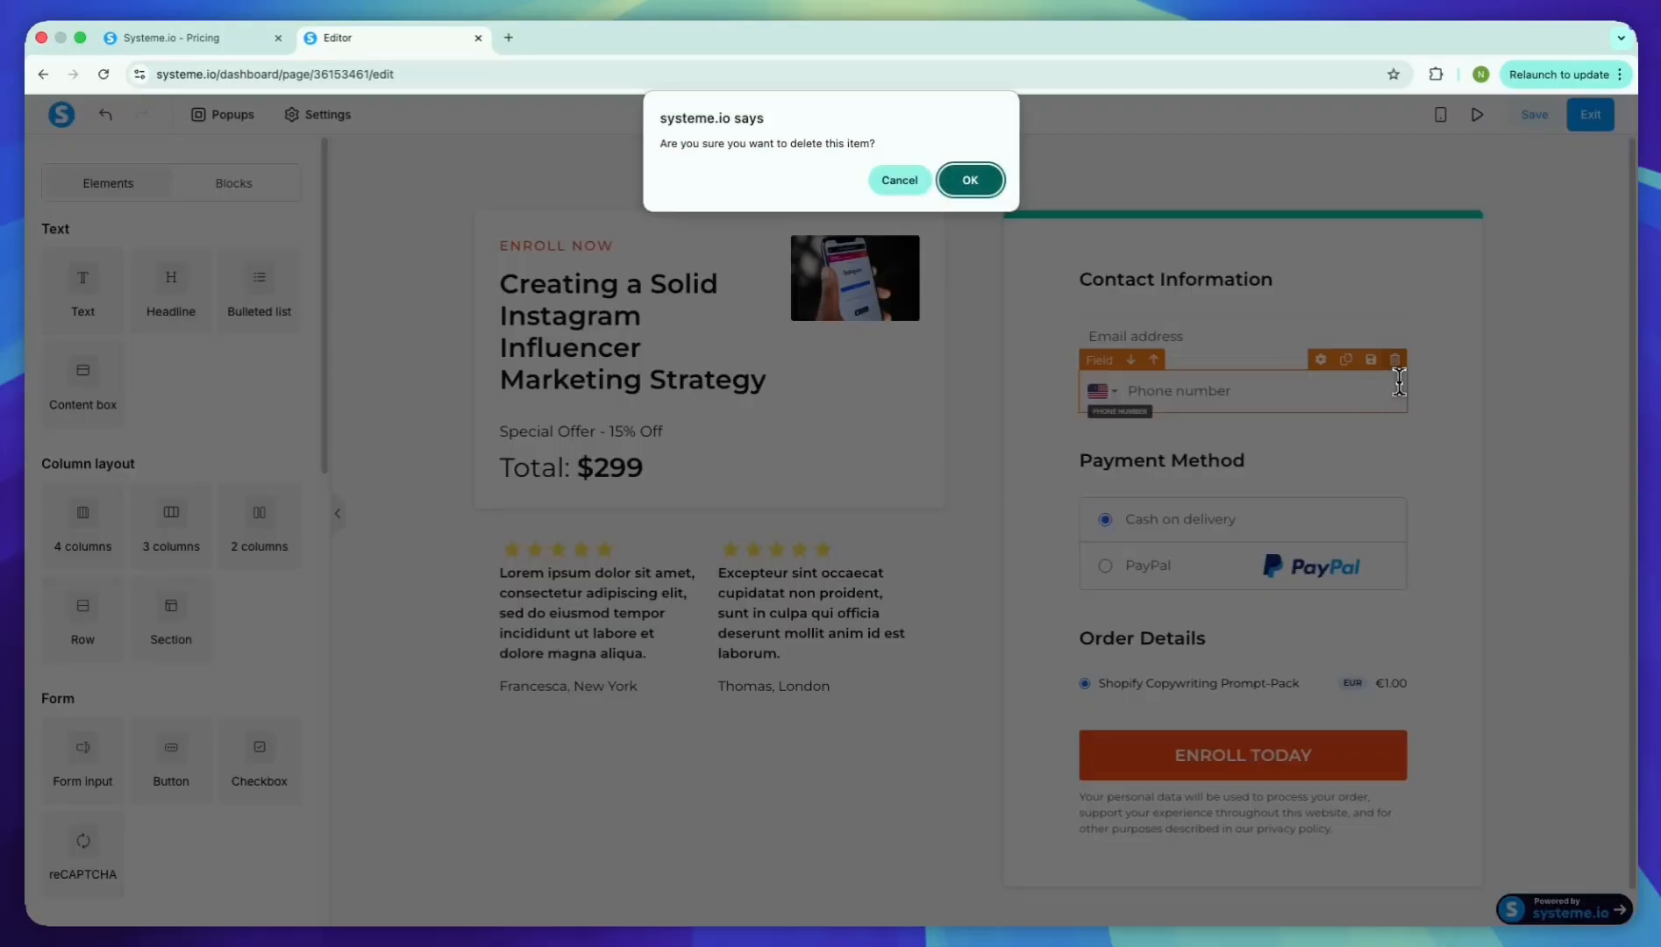
click(968, 179)
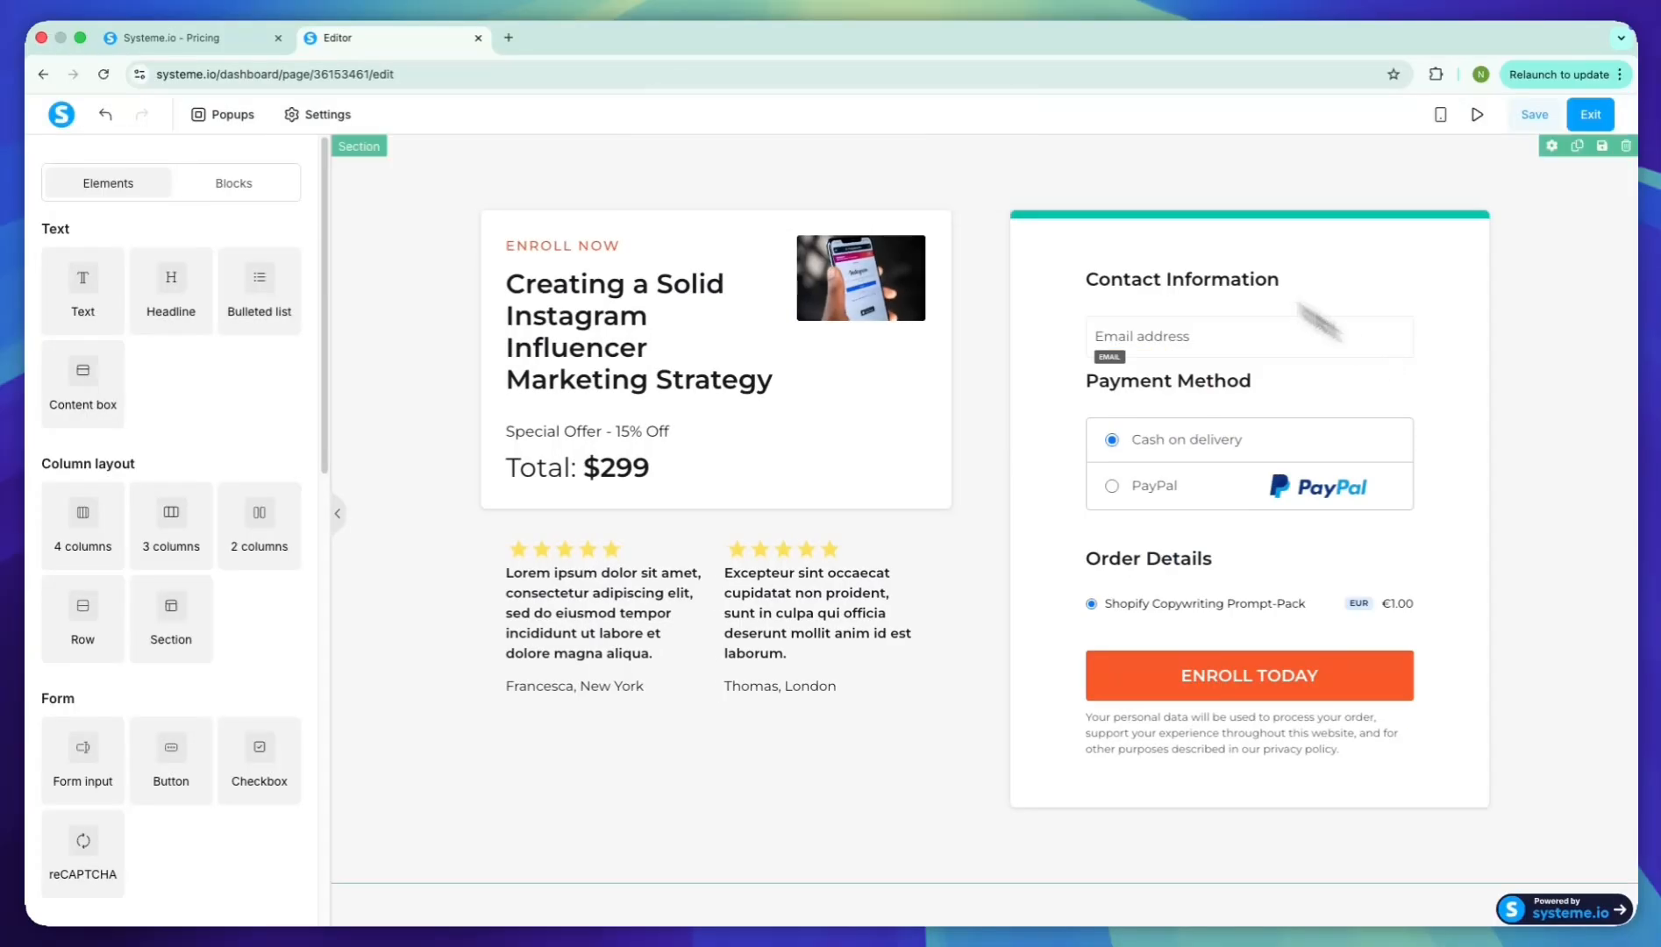
Replace the order form's template photo with the uploaded Shopify Copywriting Prompt-Pack box image
click(861, 278)
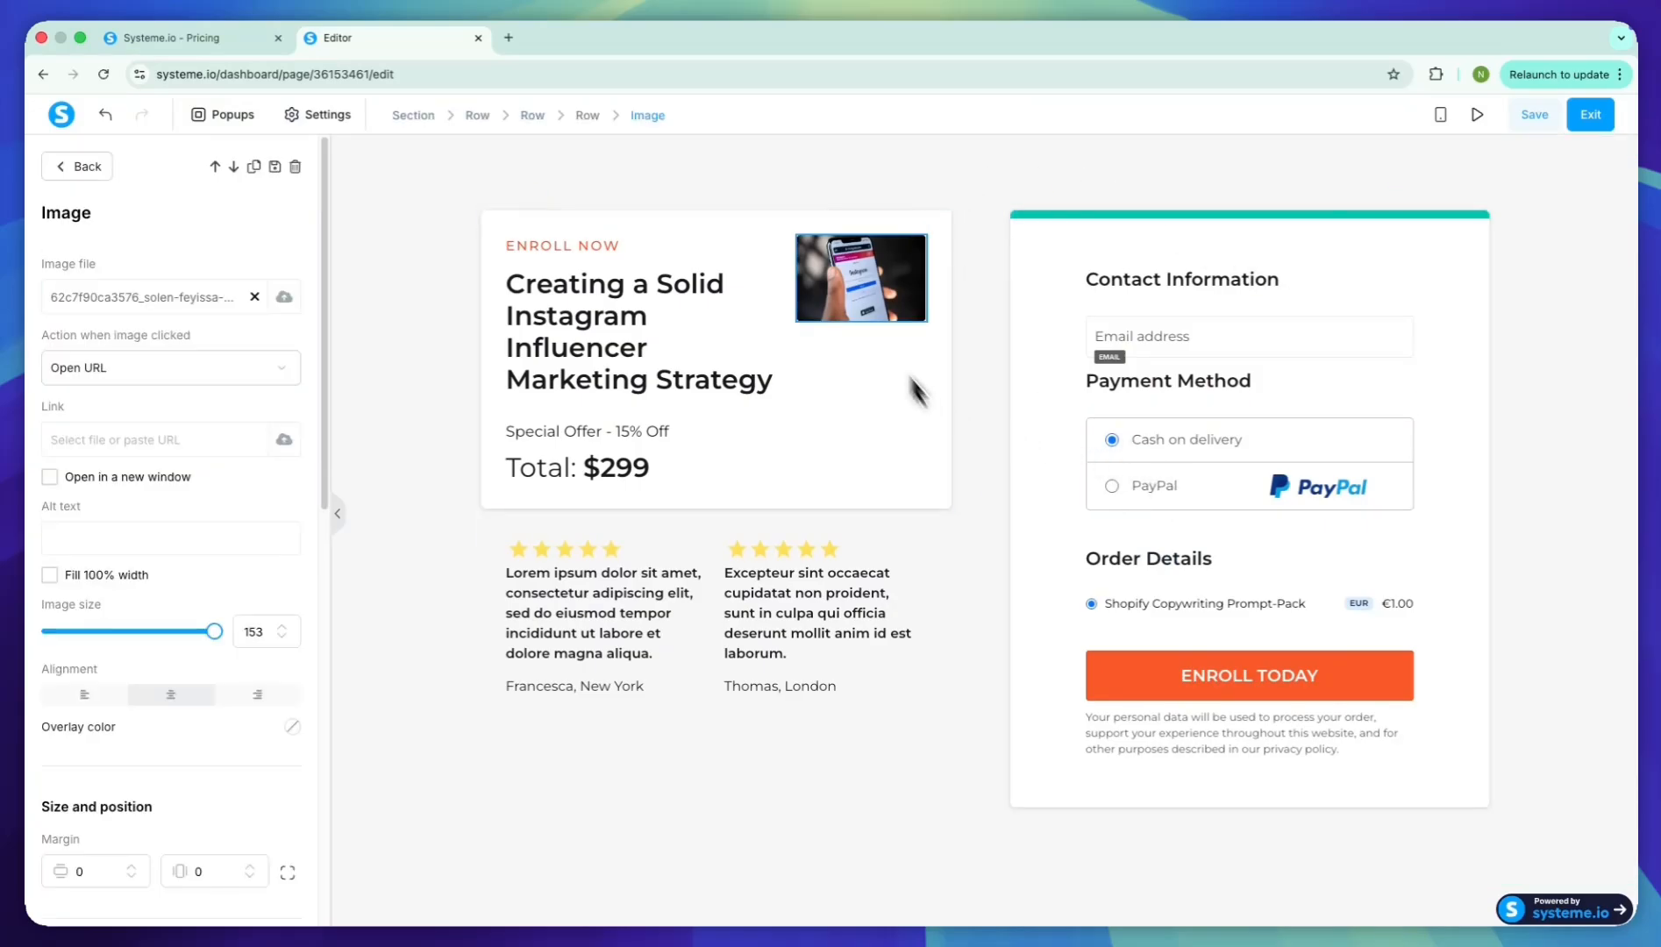
click(284, 297)
click(703, 341)
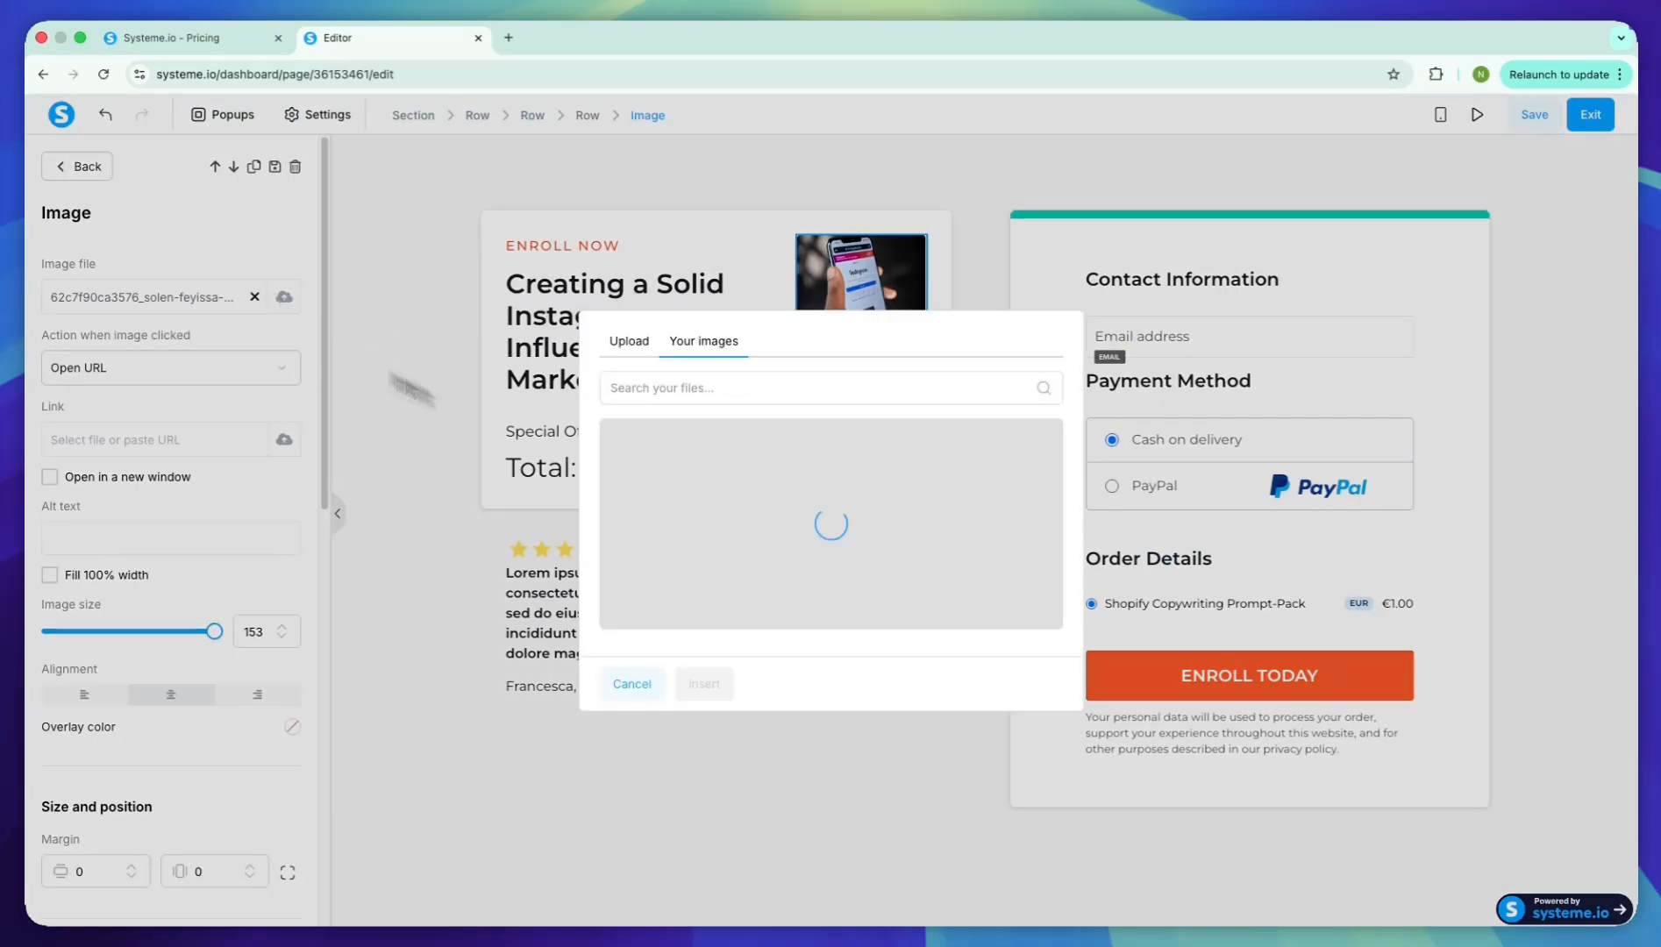
click(630, 450)
click(704, 684)
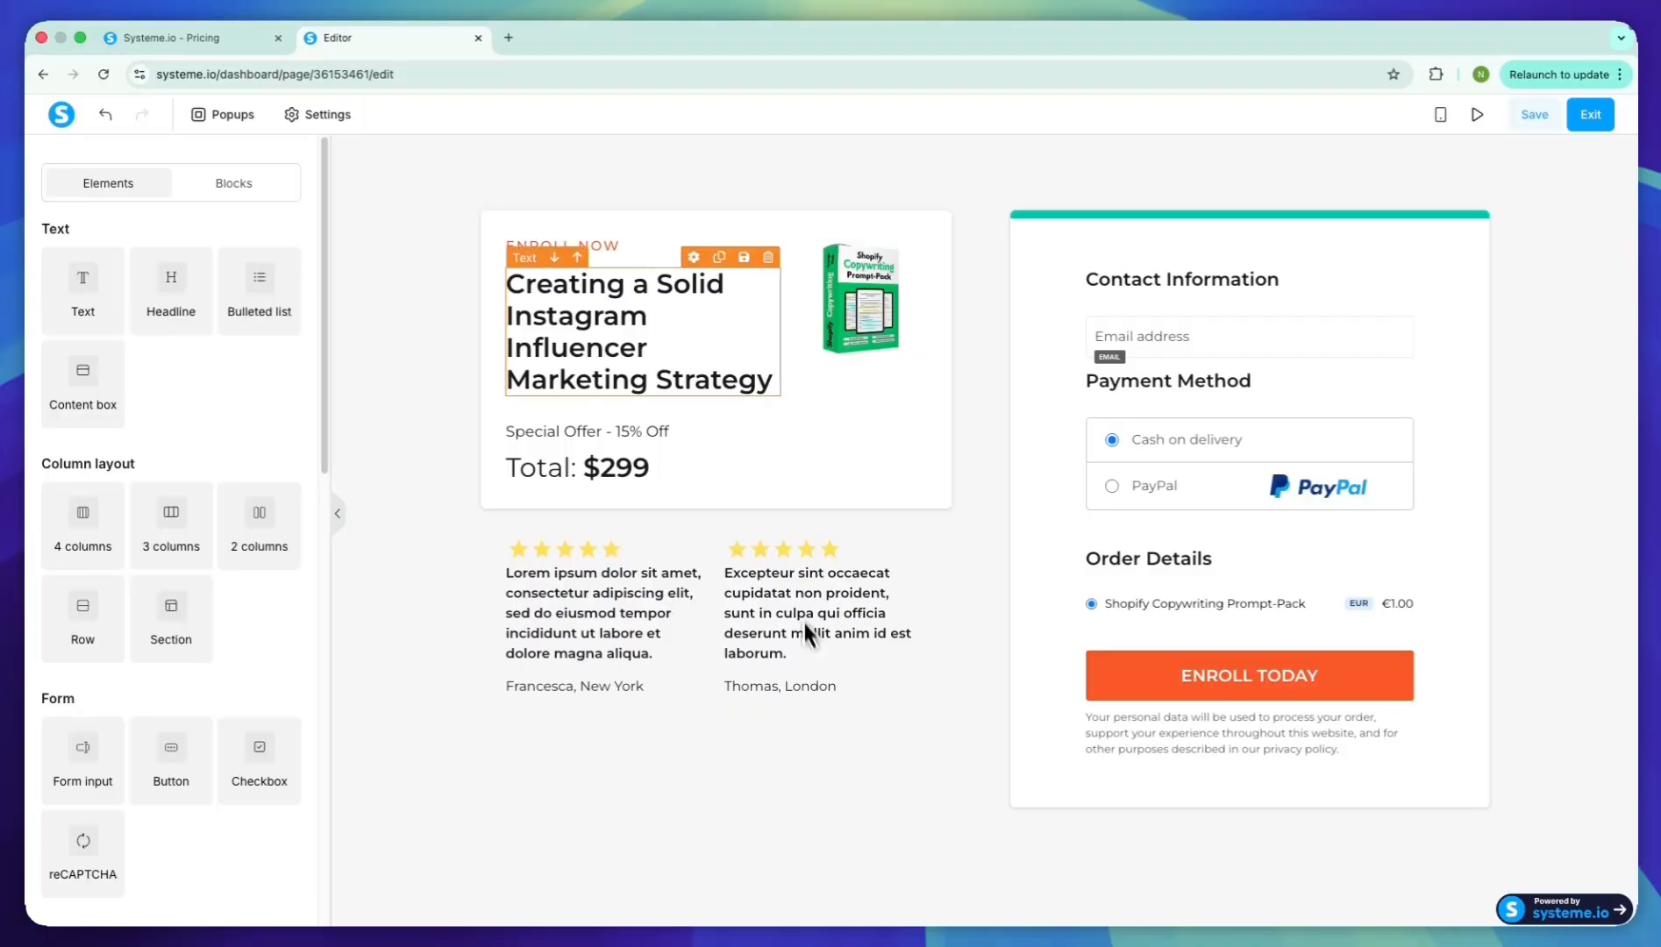
Change the order form's headline to "Shopify Copywriting Prompt-Pack", save the page and exit the editor
click(624, 371)
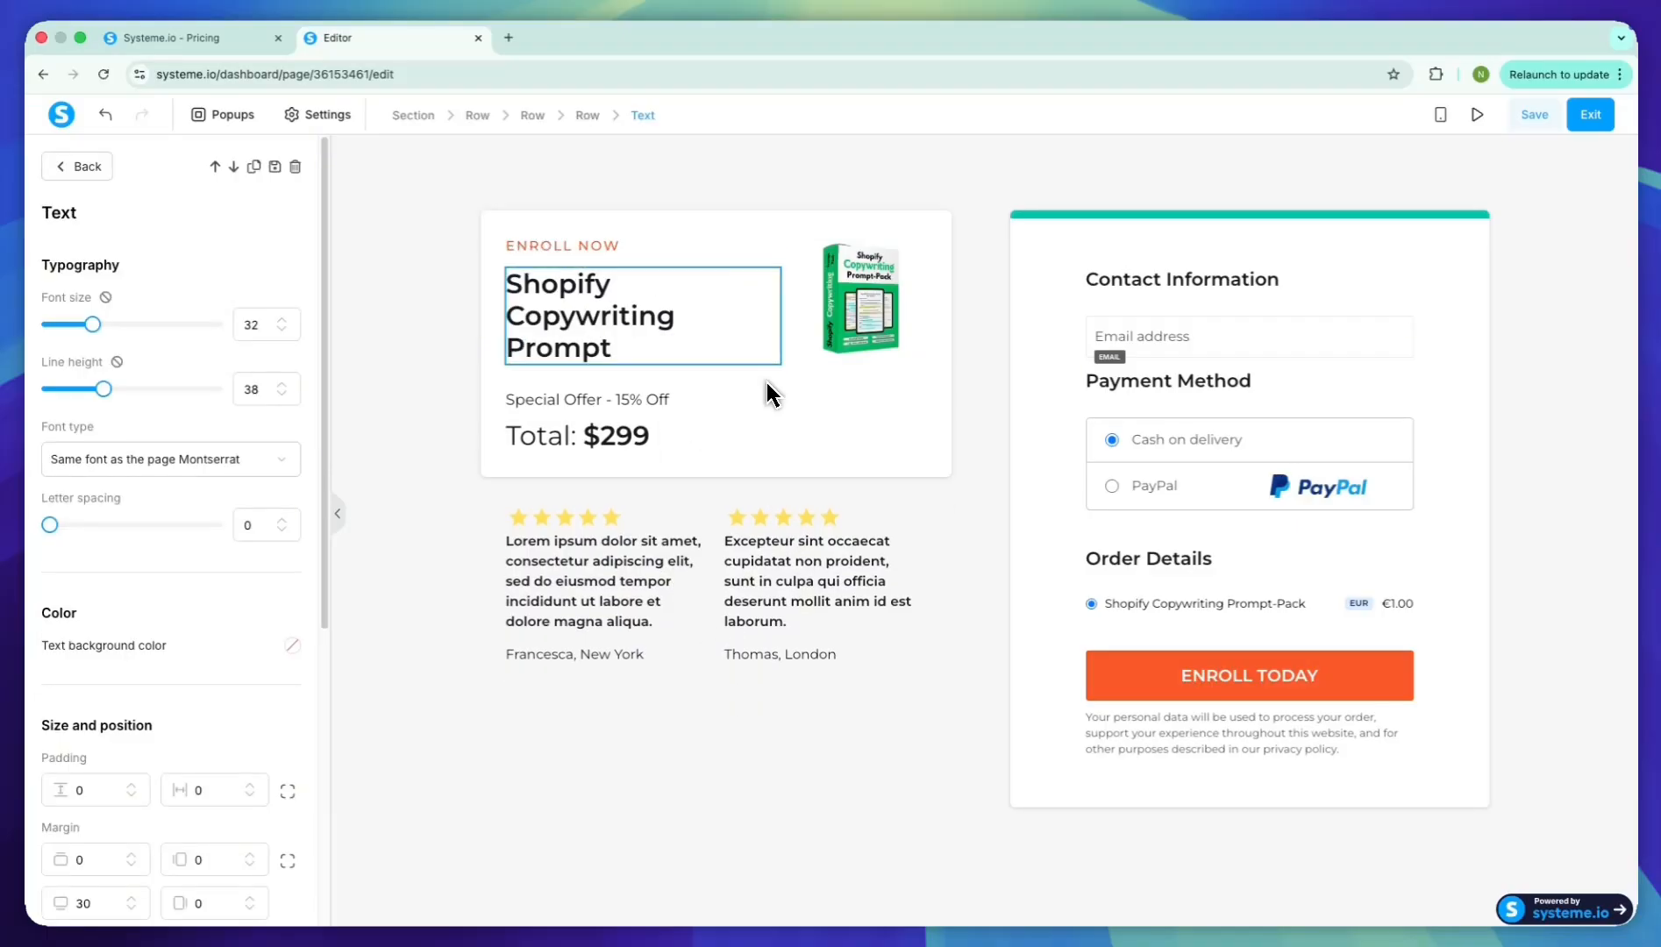
text(-Pack)
click(766, 383)
click(1534, 115)
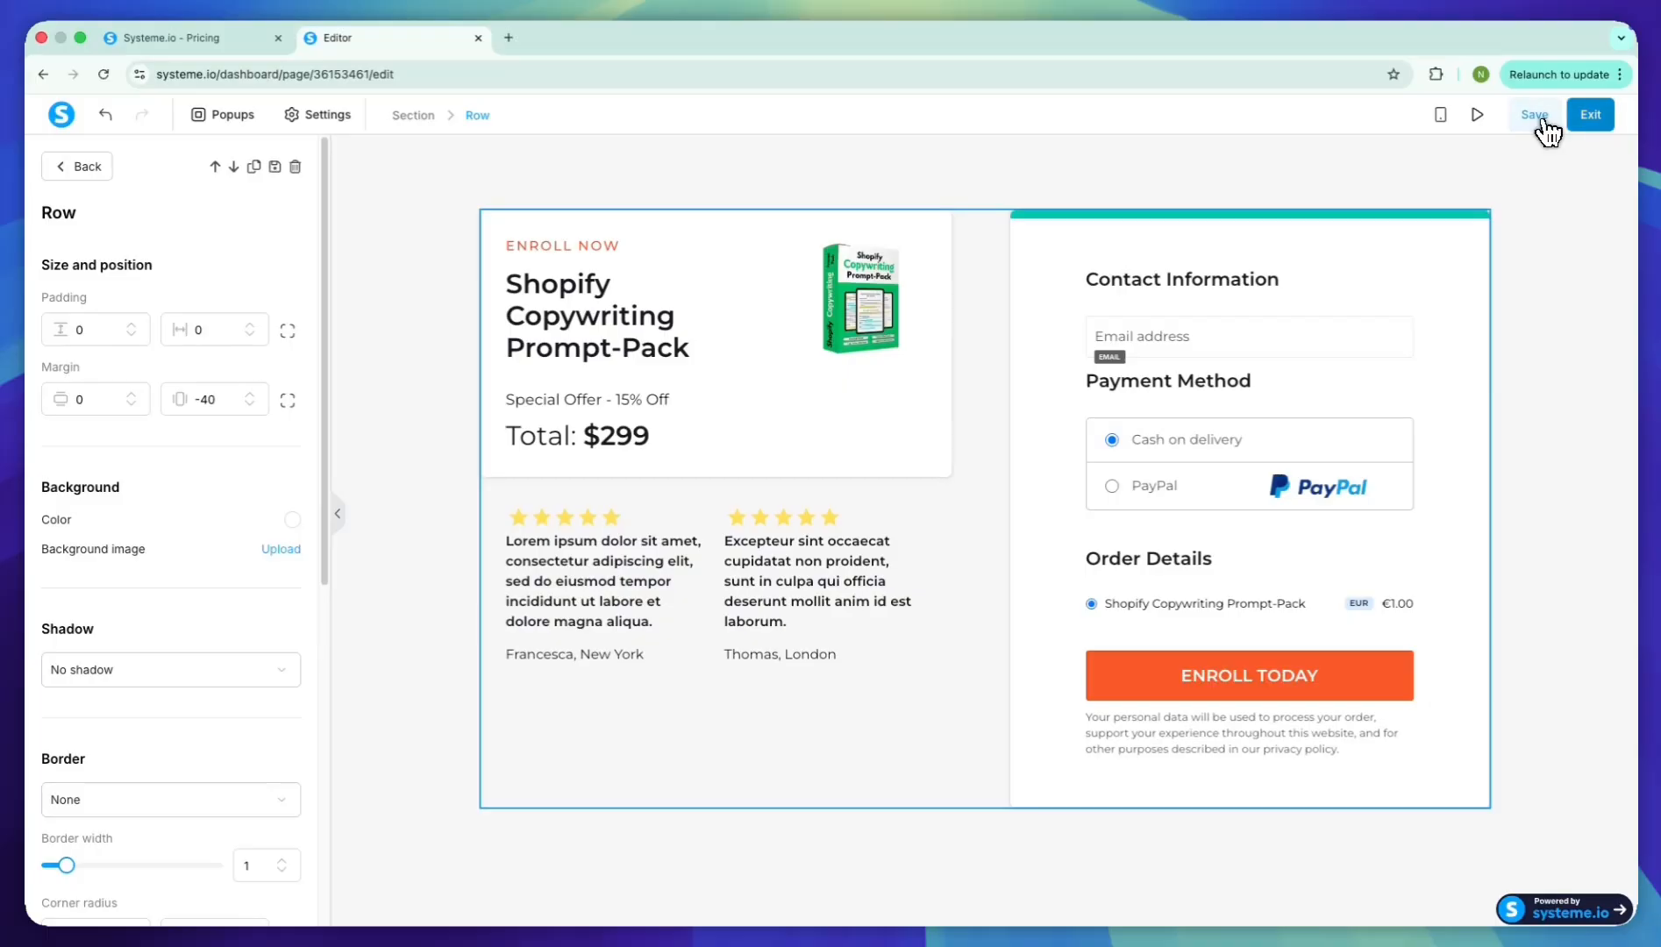
click(1591, 116)
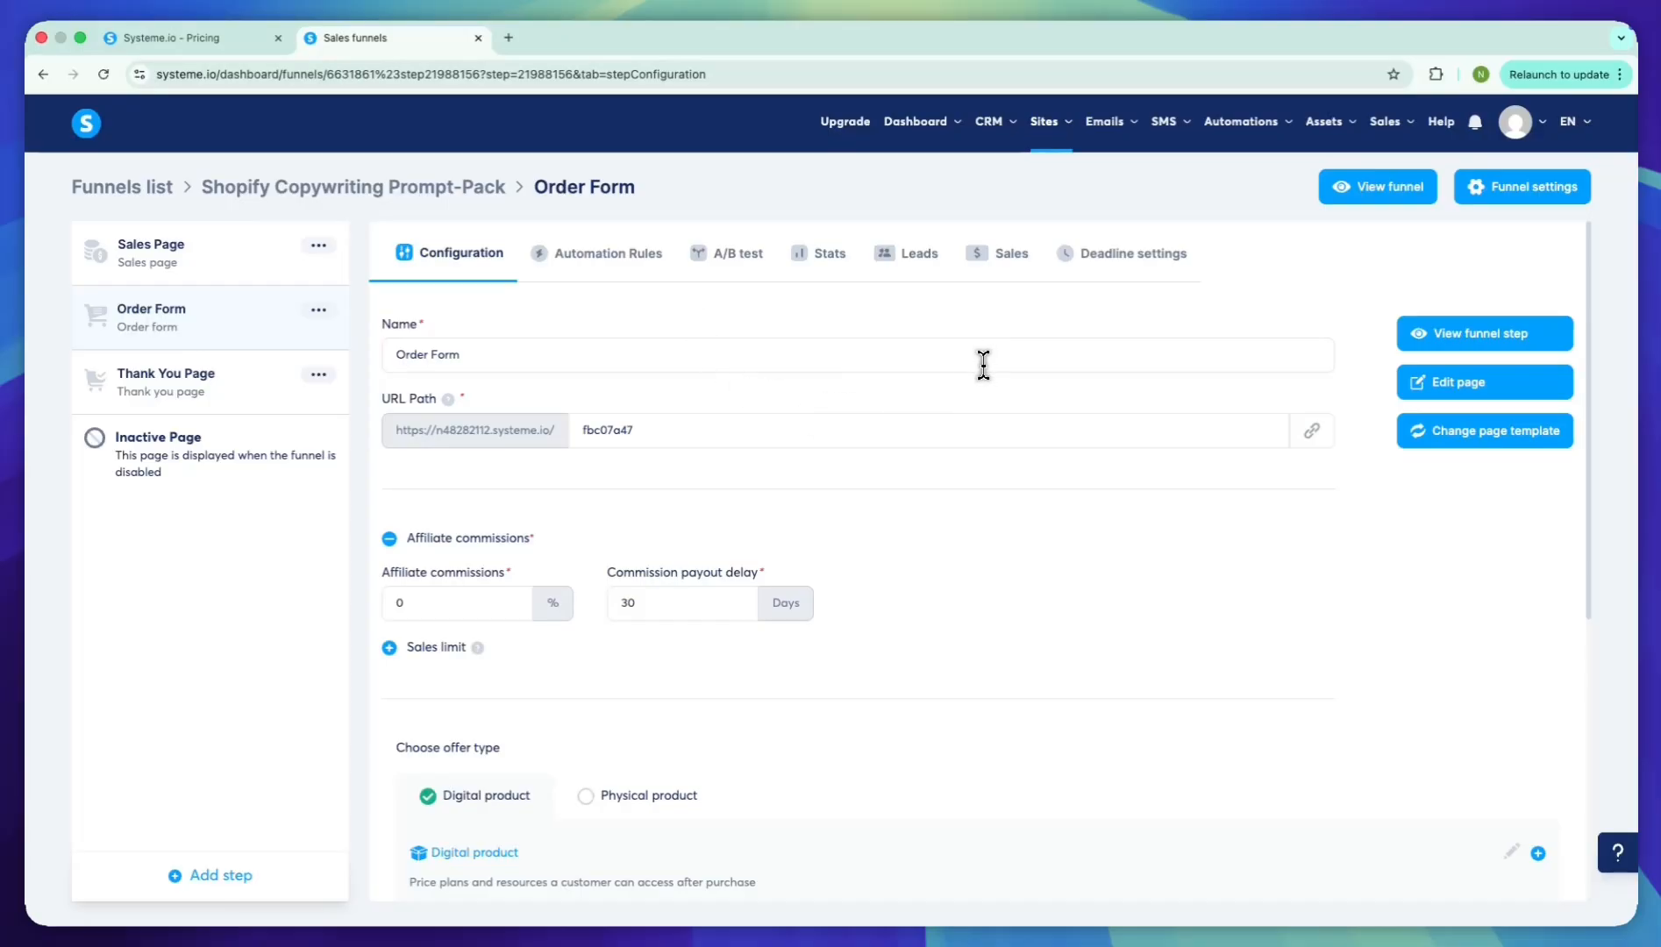
View the live funnel, check the sales page headline and follow the Buy now link to the order form
click(1376, 187)
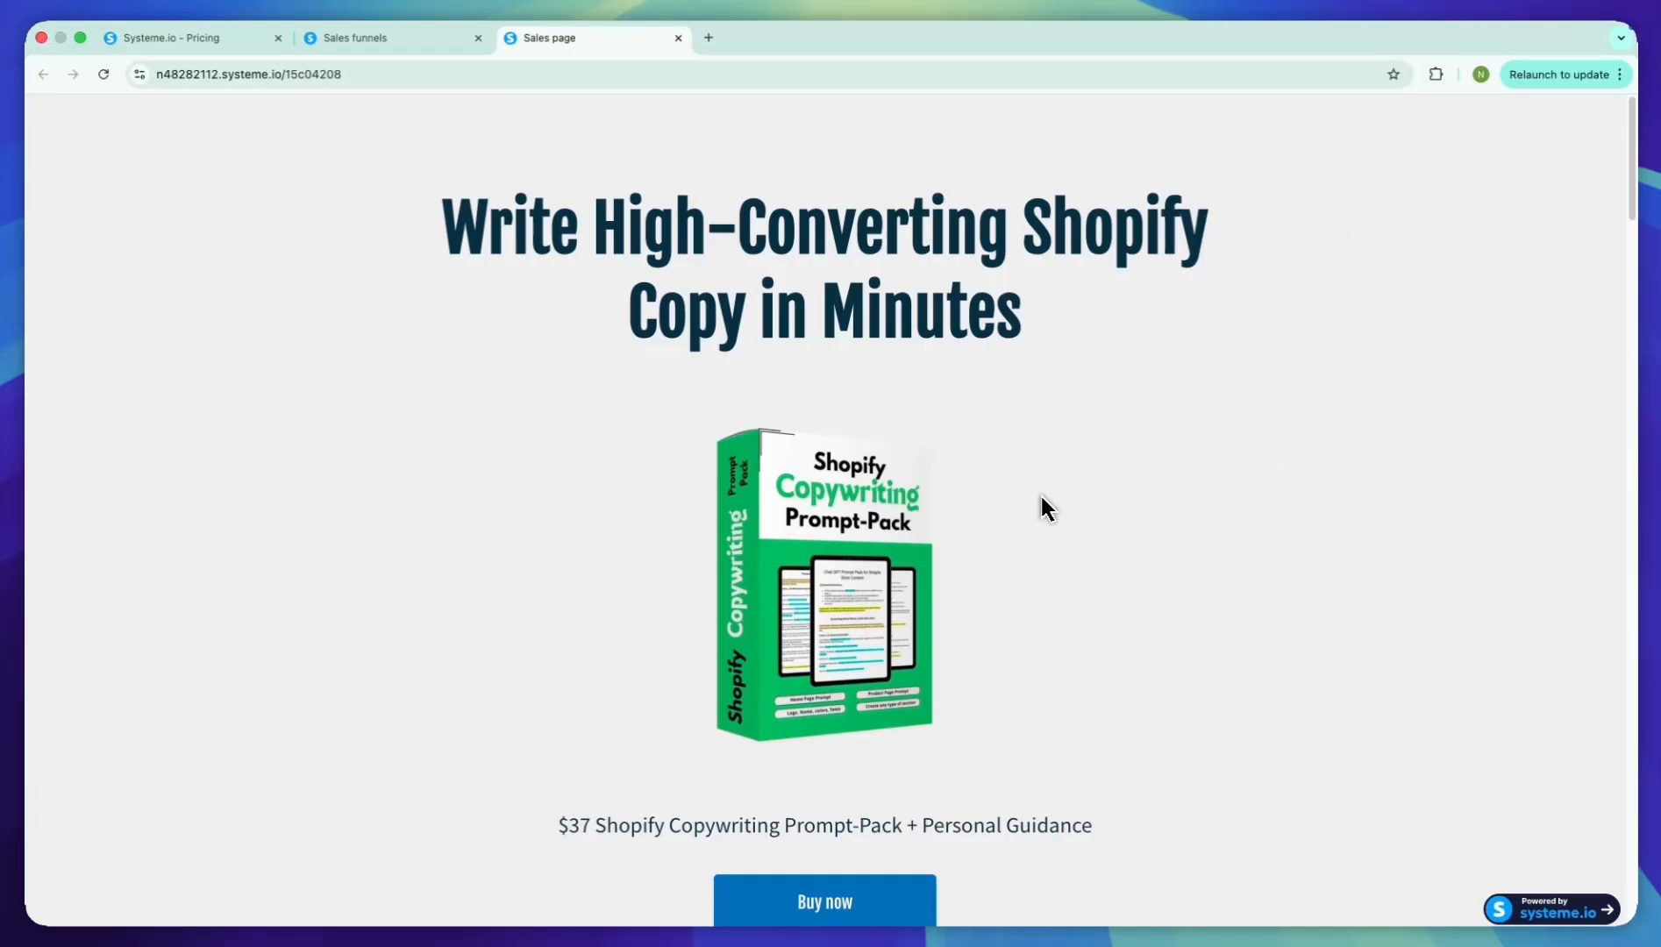
drag(1040, 497, 473, 239)
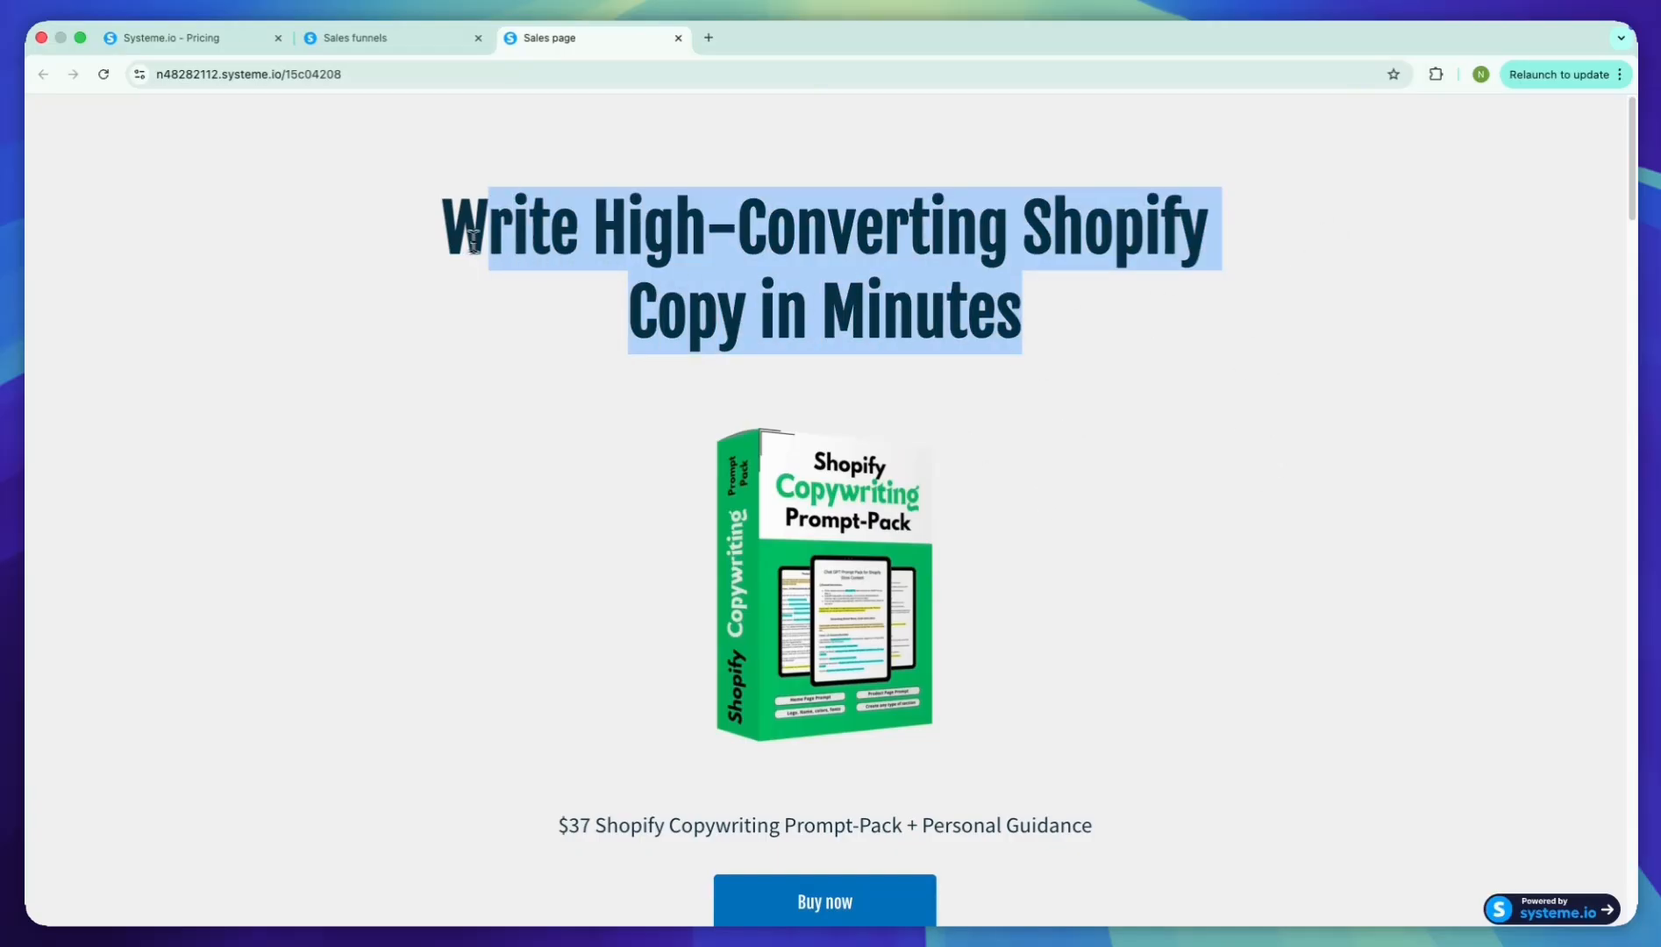
click(473, 239)
scroll(824, 526, down, 1)
click(845, 863)
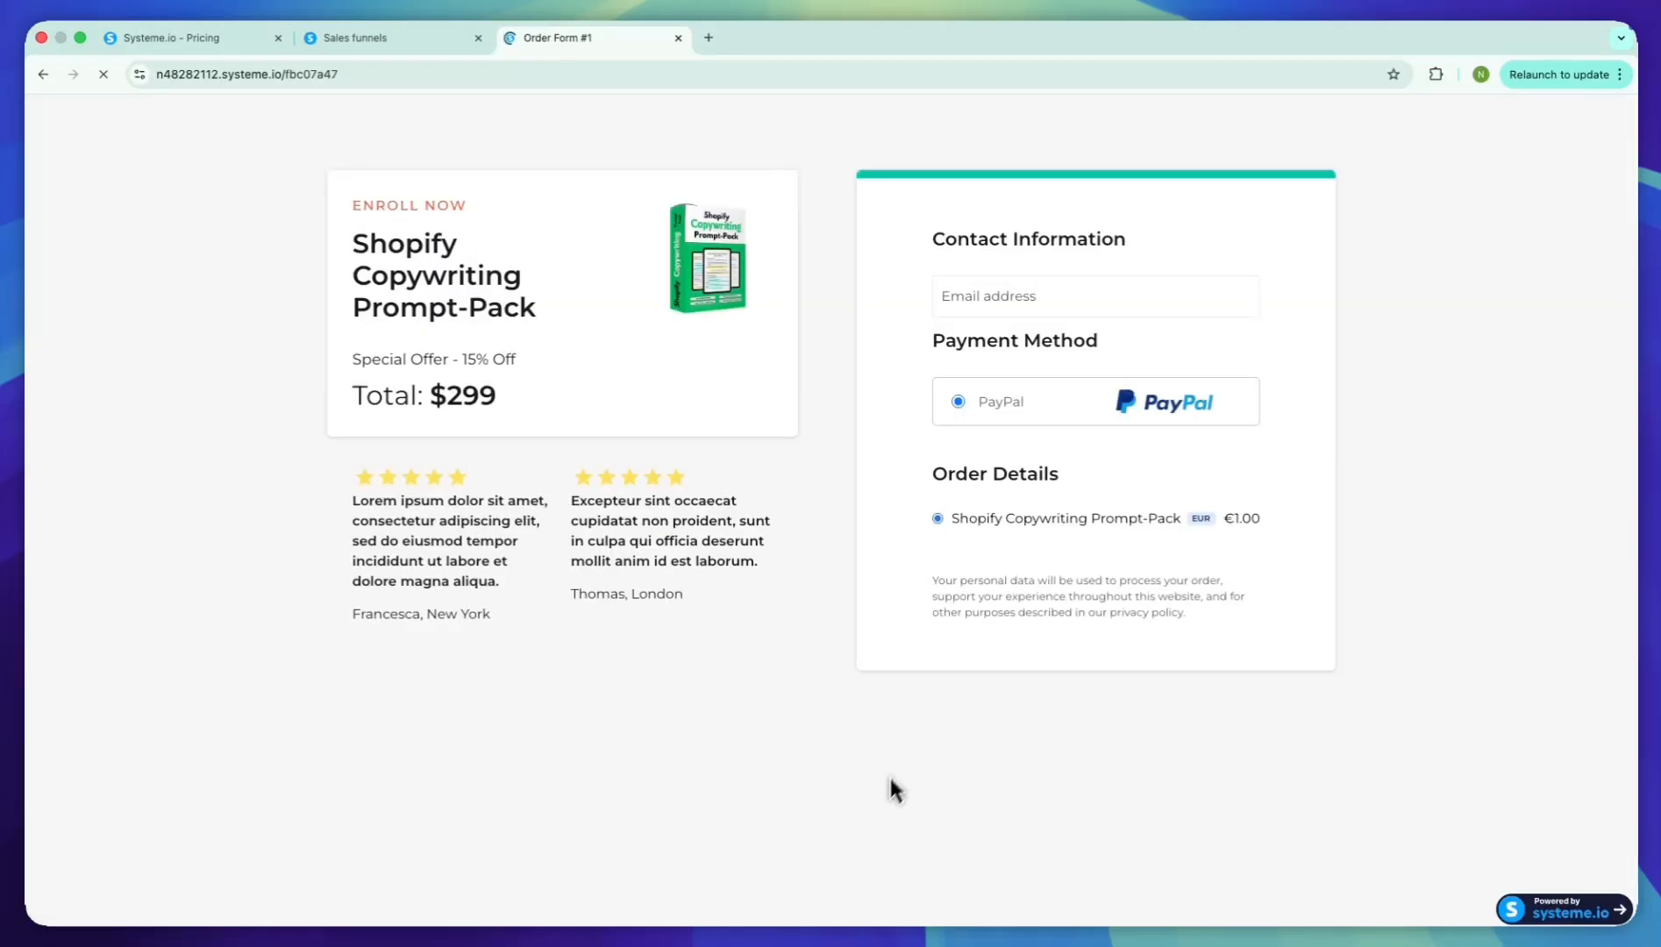
Test the live order form by attempting the PayPal checkout with the email address left blank
click(1129, 303)
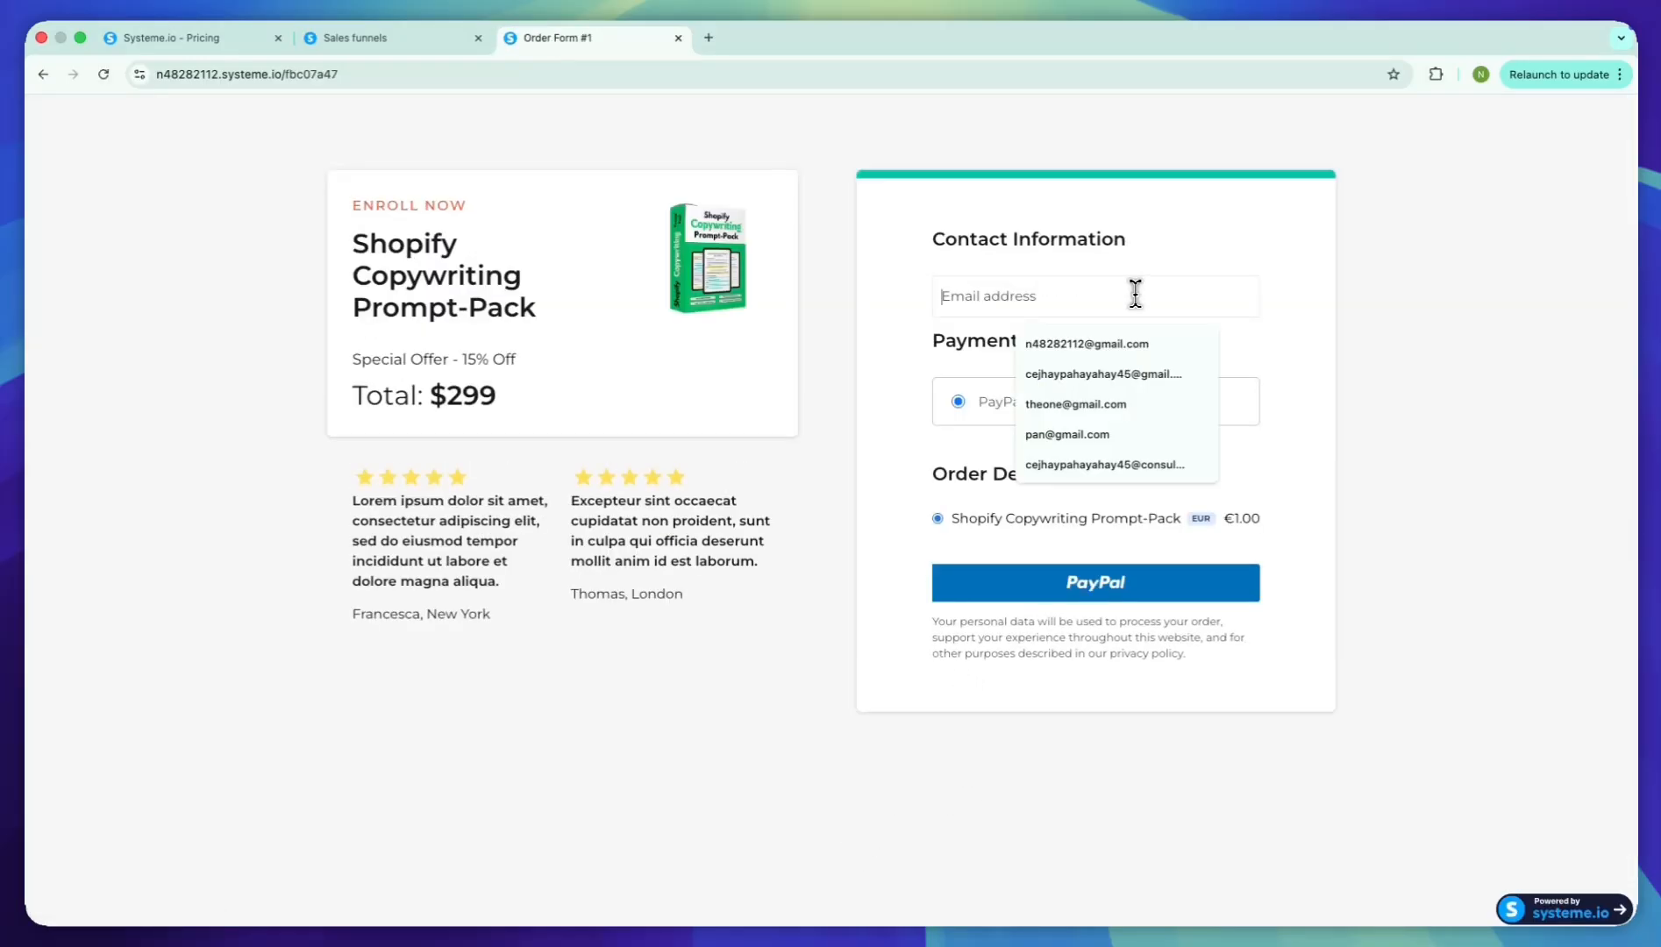
click(1127, 526)
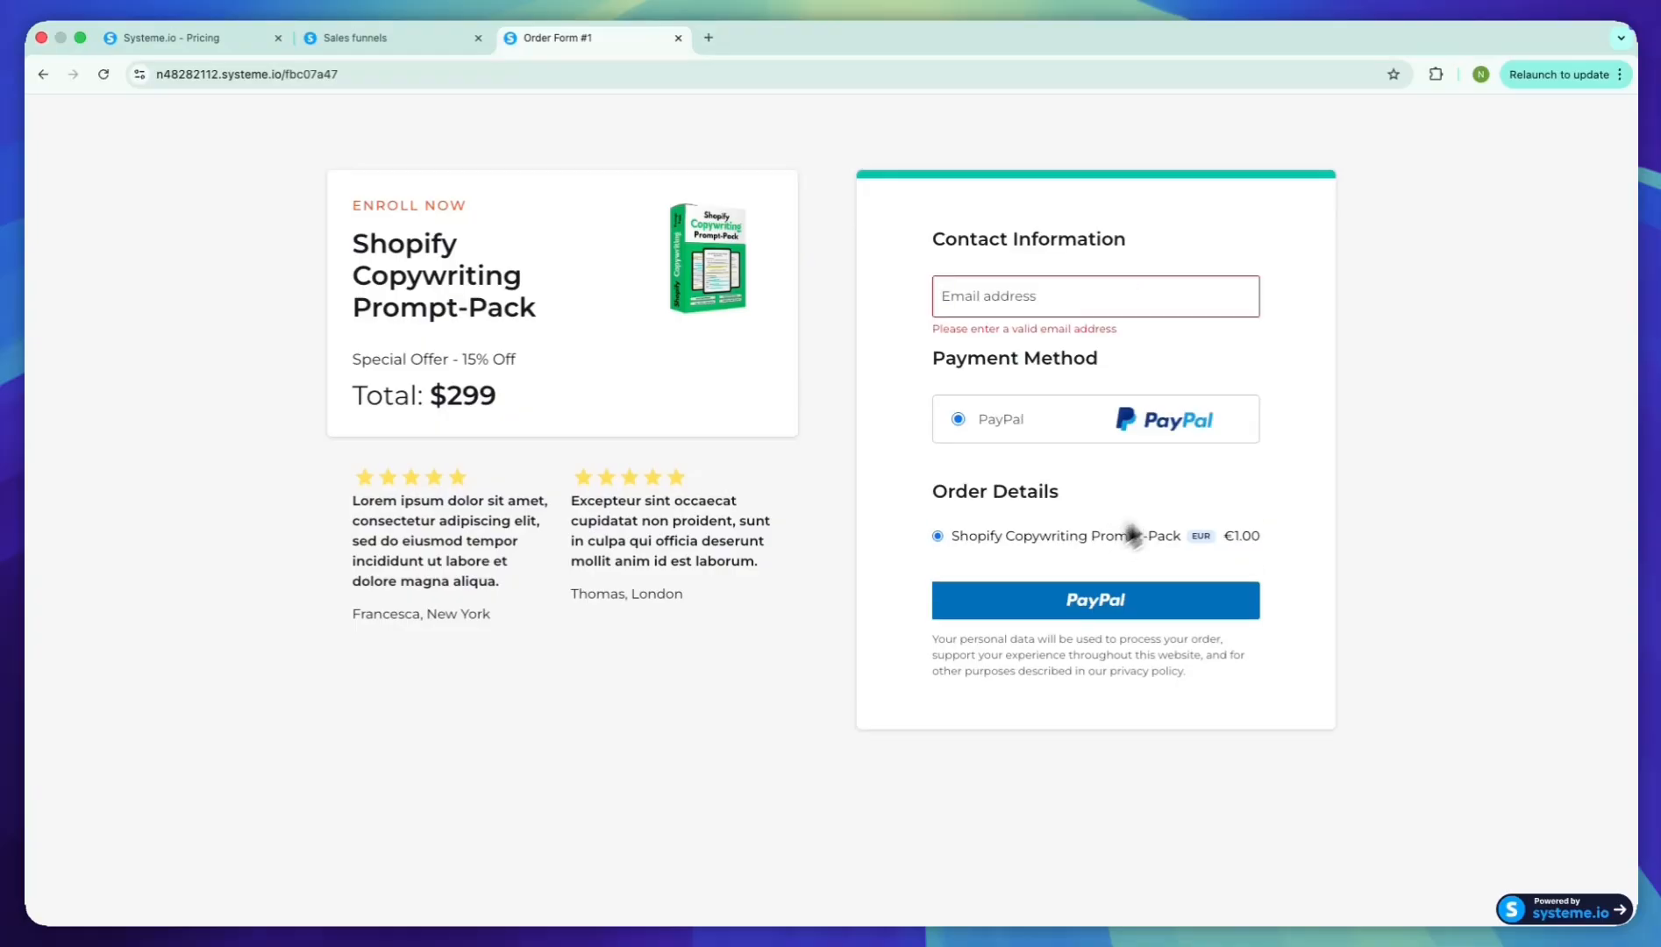
click(1146, 604)
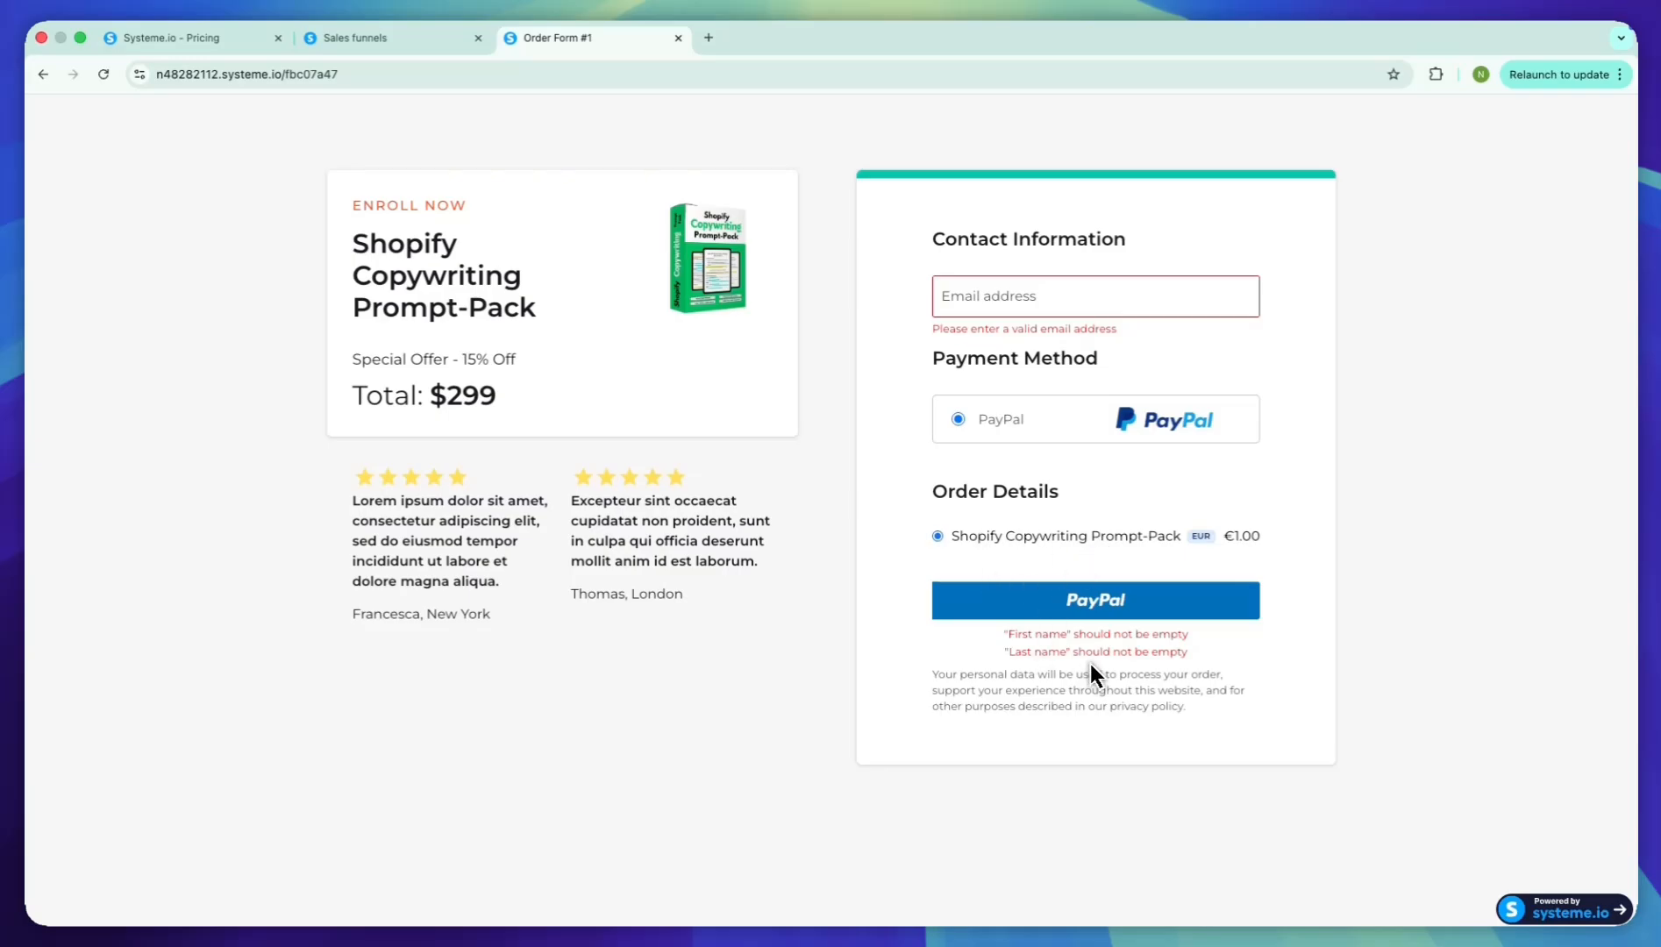
Return to the live sales page and look over its content
key(super+Left)
scroll(1163, 678, down, 8)
scroll(1164, 678, up, 9)
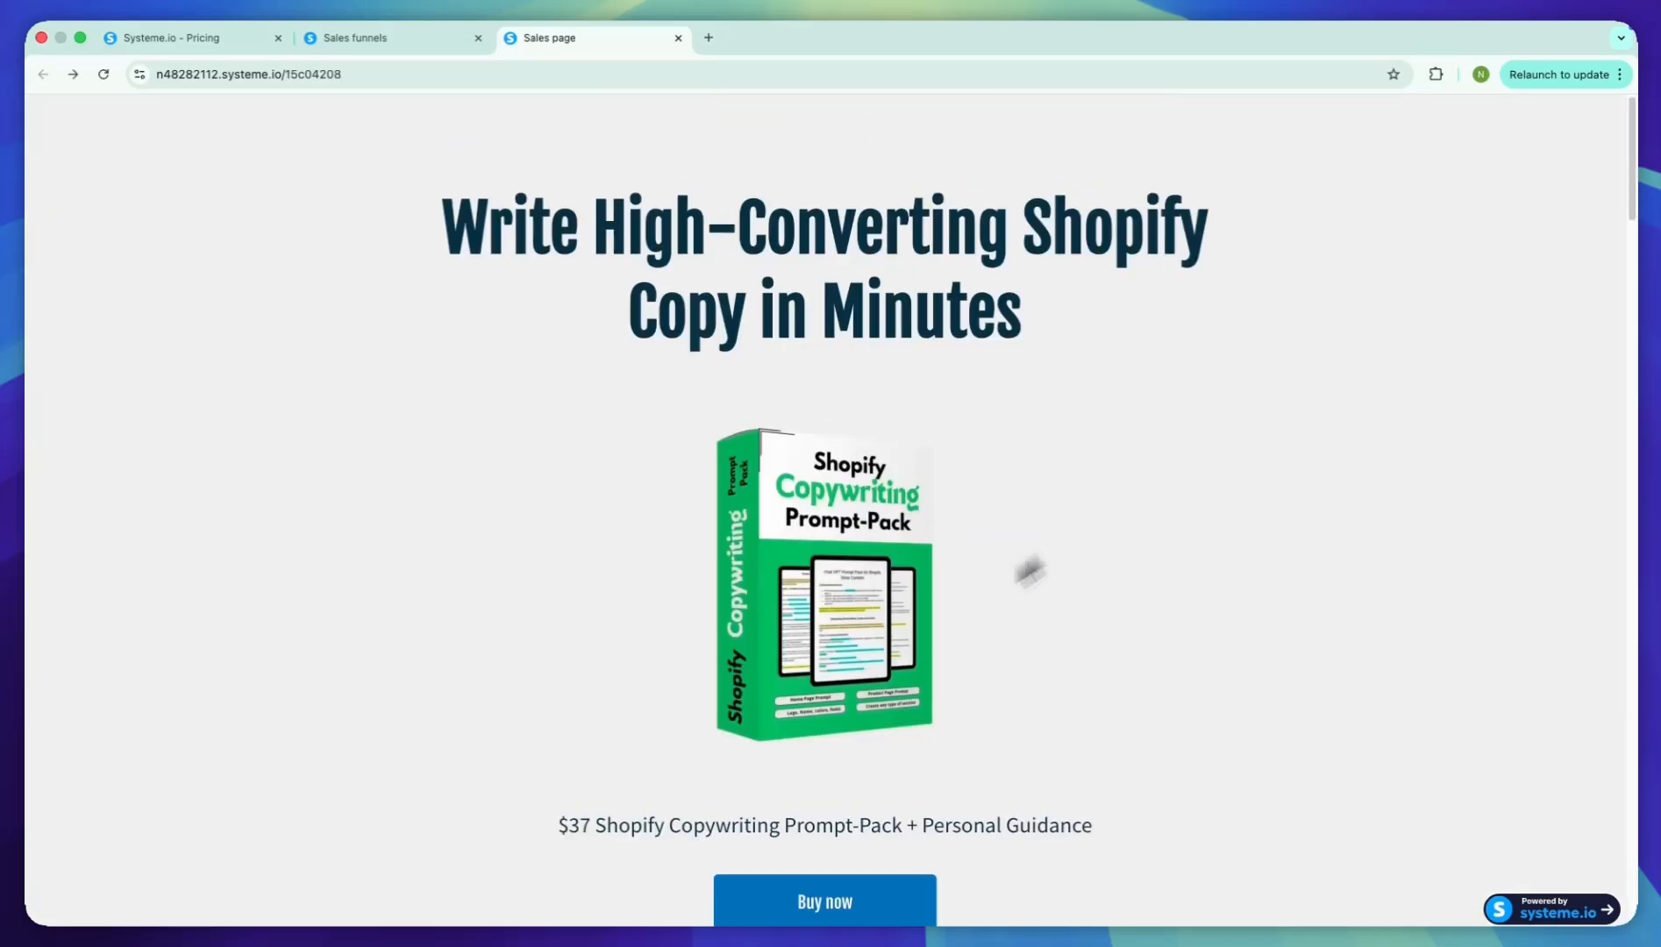
scroll(1008, 679, down, 1)
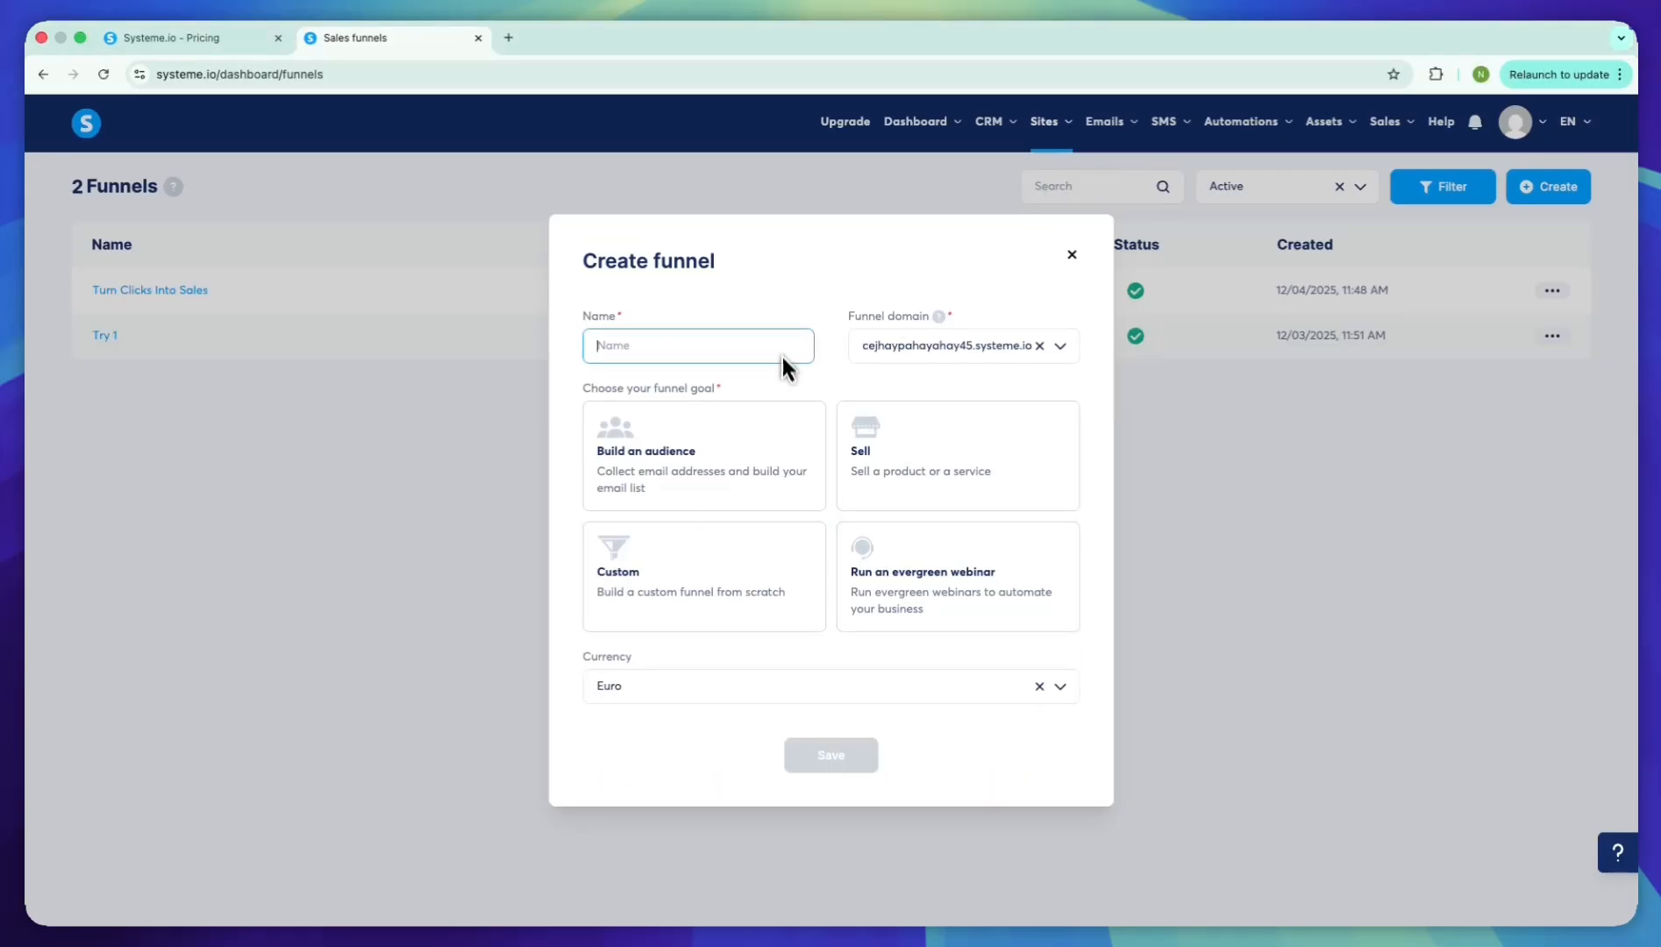
Name the new funnel "Shopify Copywriting Prompt-Pack" and choose Sell as its goal
text(Shopify Copywriting Prompt-Pack)
click(898, 477)
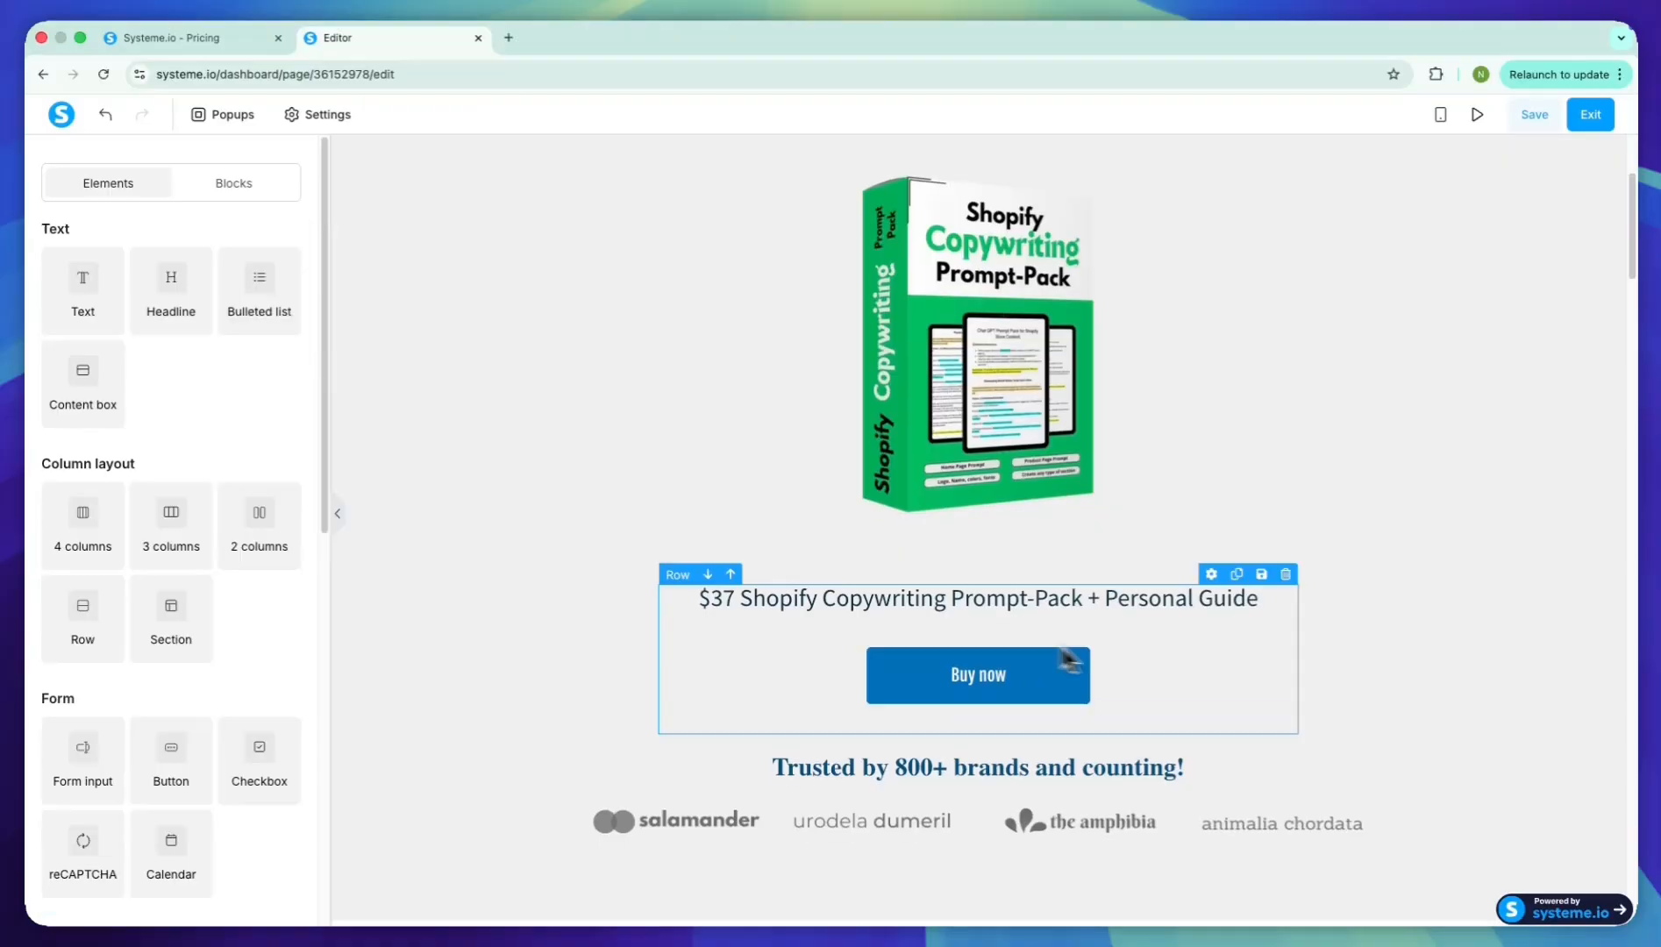
scroll(863, 687, down, 2)
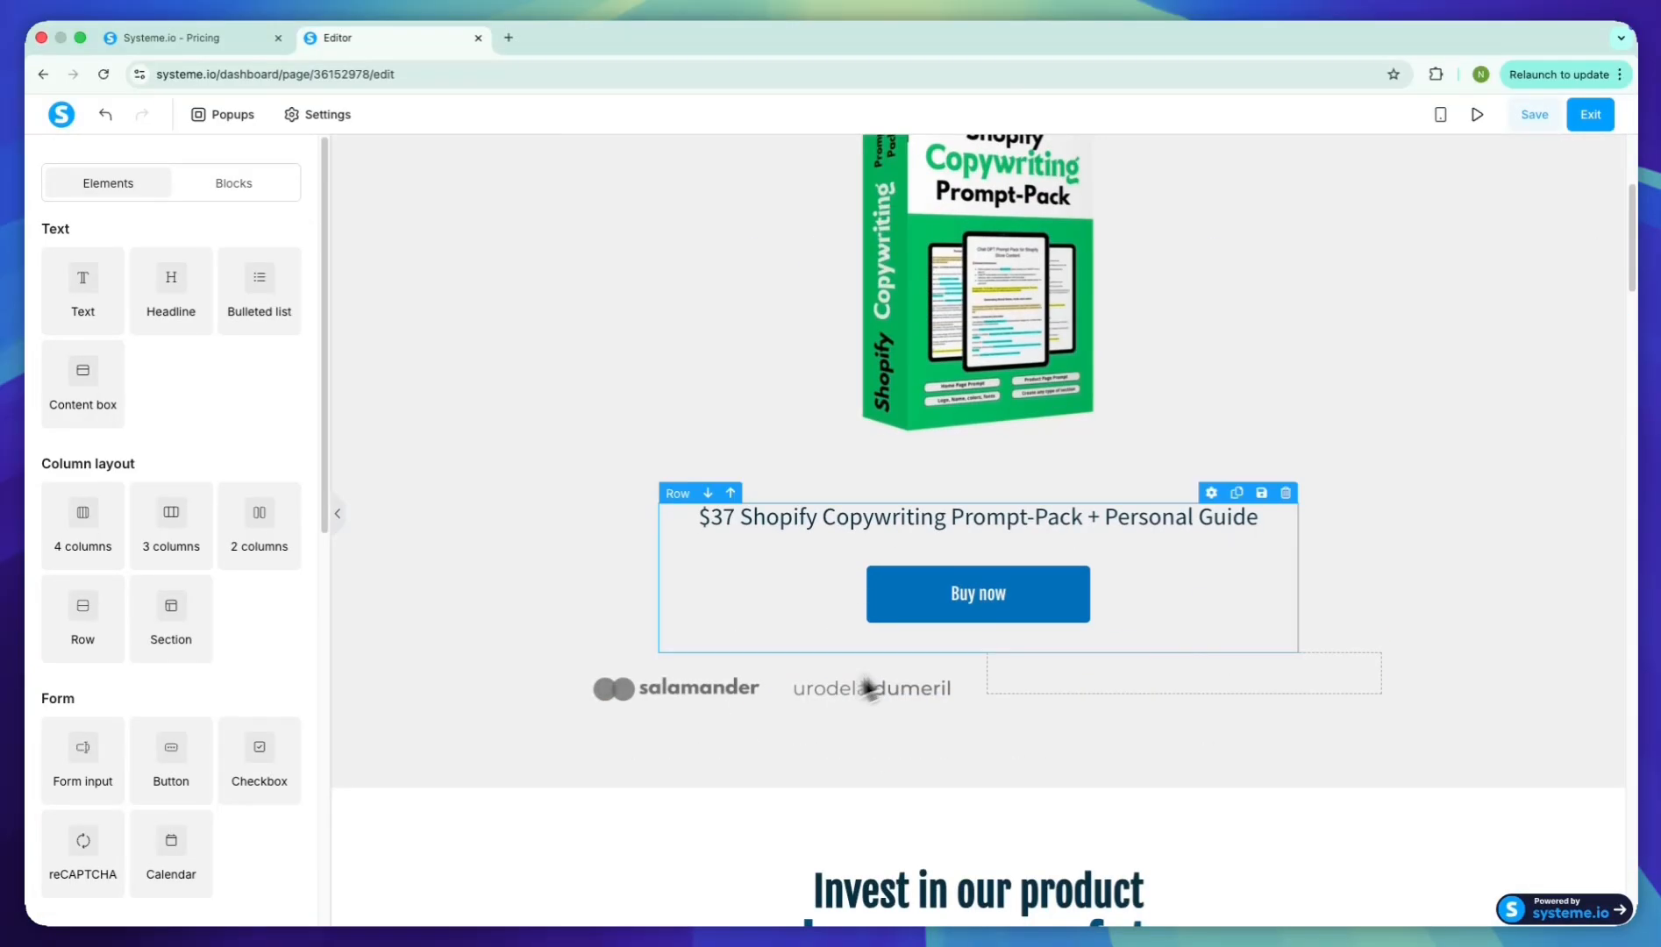